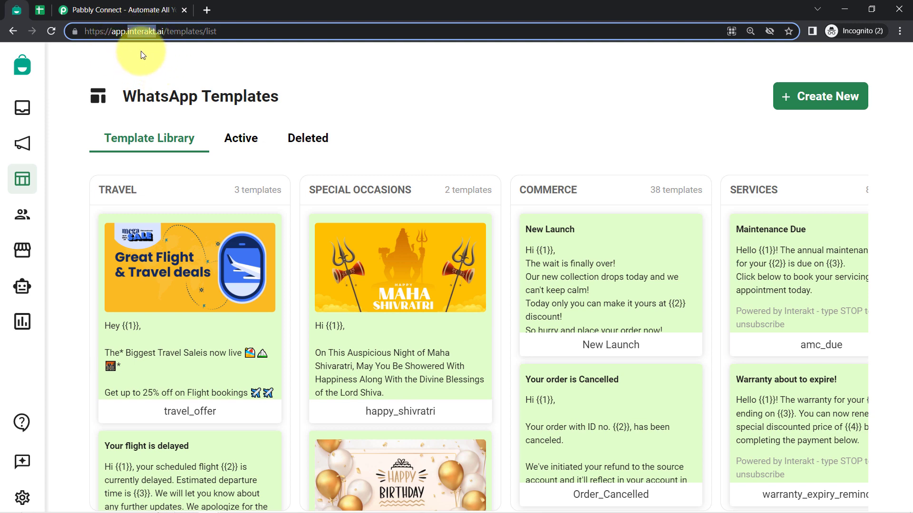
Look over the Customers List spreadsheet, the WhatsApp template library and the Pabbly Connect home page with its address.
left_click(47, 14)
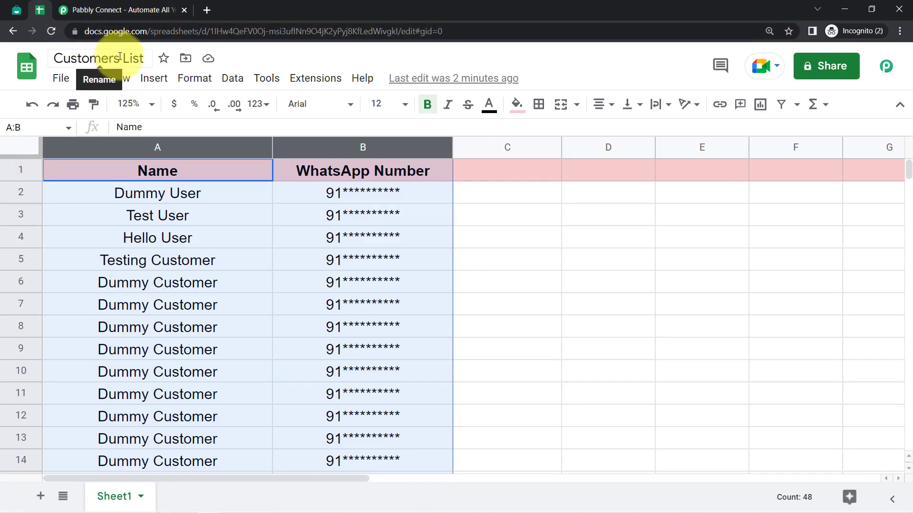
left_click(122, 10)
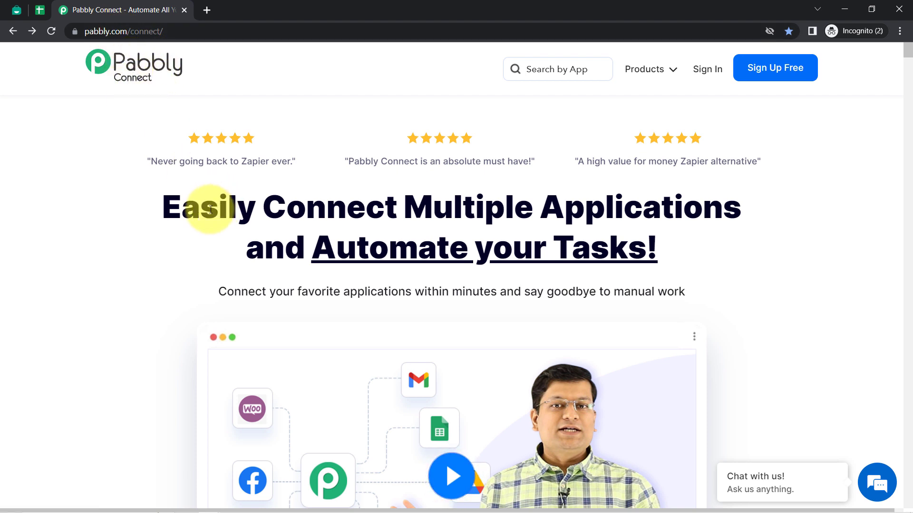
left_click_drag(220, 209, 619, 239)
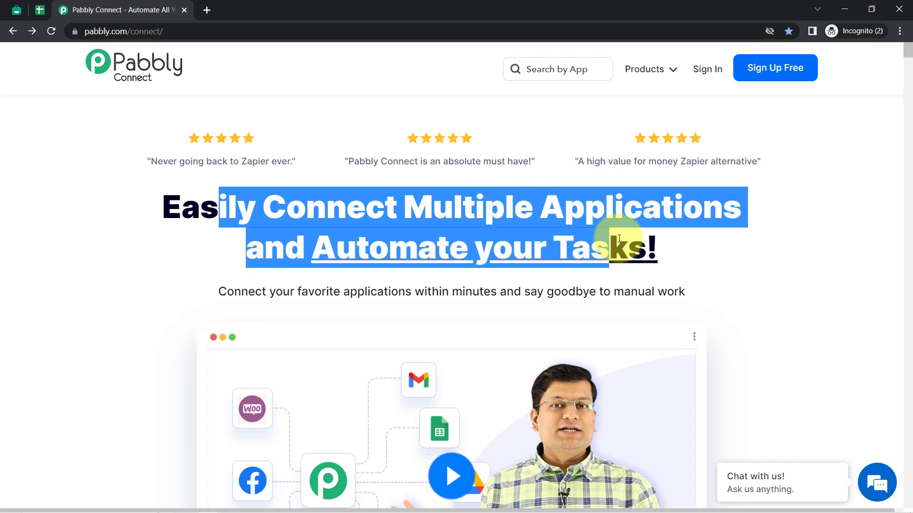
left_click(29, 10)
left_click(17, 9)
left_click(119, 9)
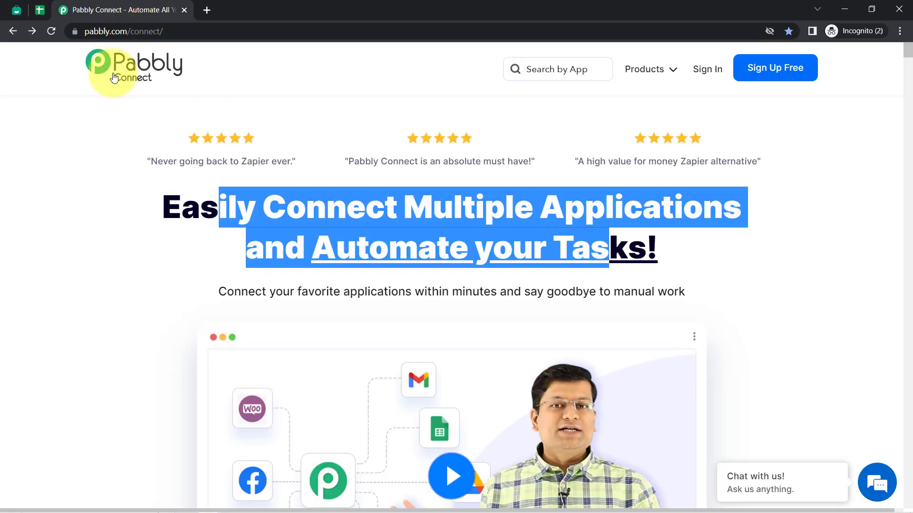
left_click_drag(94, 34, 200, 34)
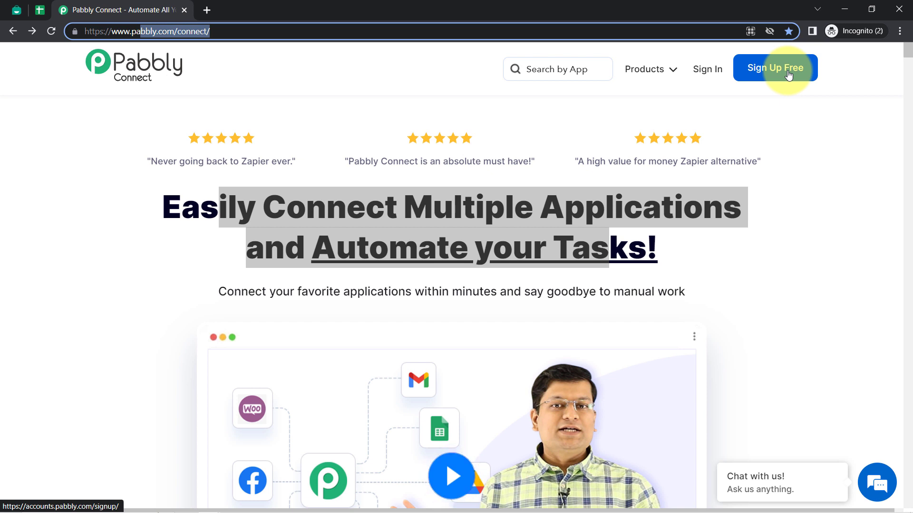
Sign in to Pabbly and open the Pabbly Connect dashboard.
left_click(704, 73)
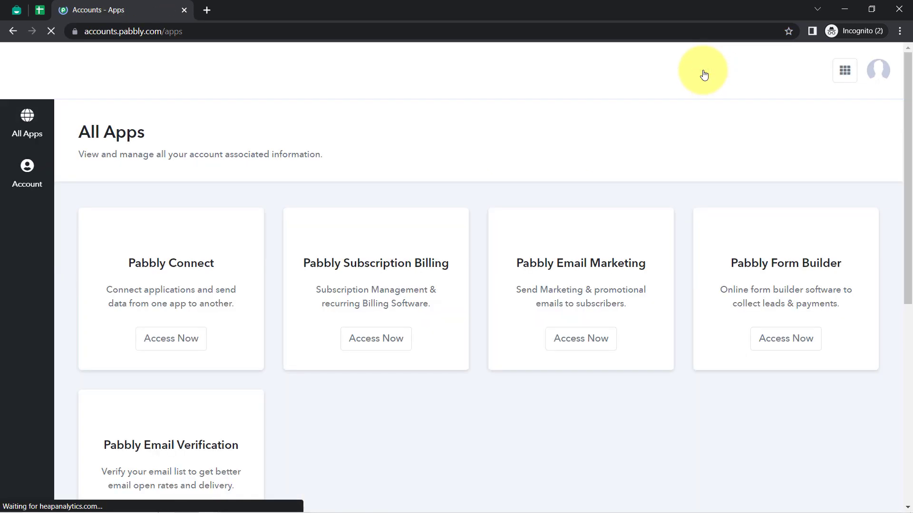
left_click(175, 350)
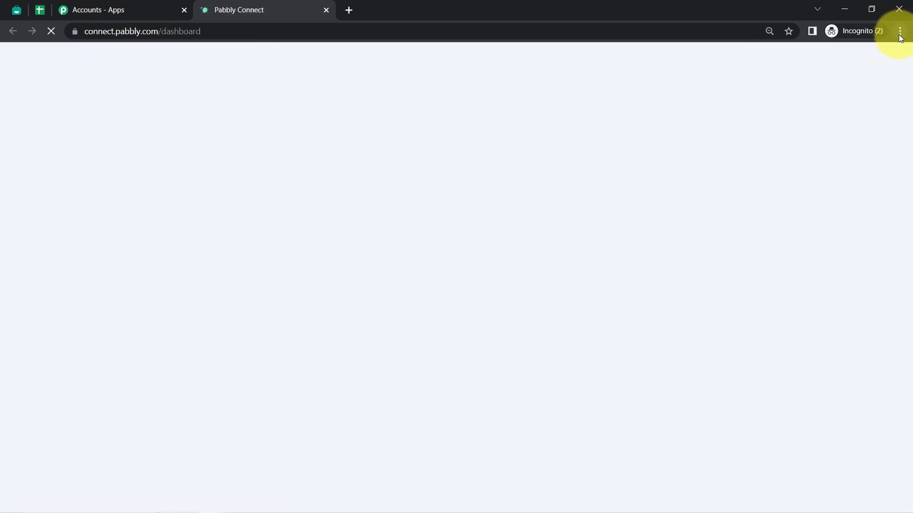
left_click(900, 31)
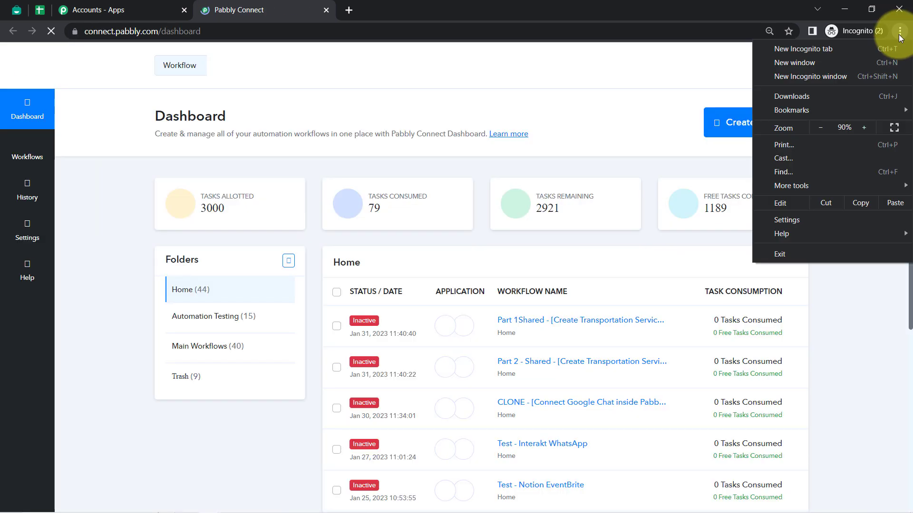
left_click(861, 129)
left_click(862, 129)
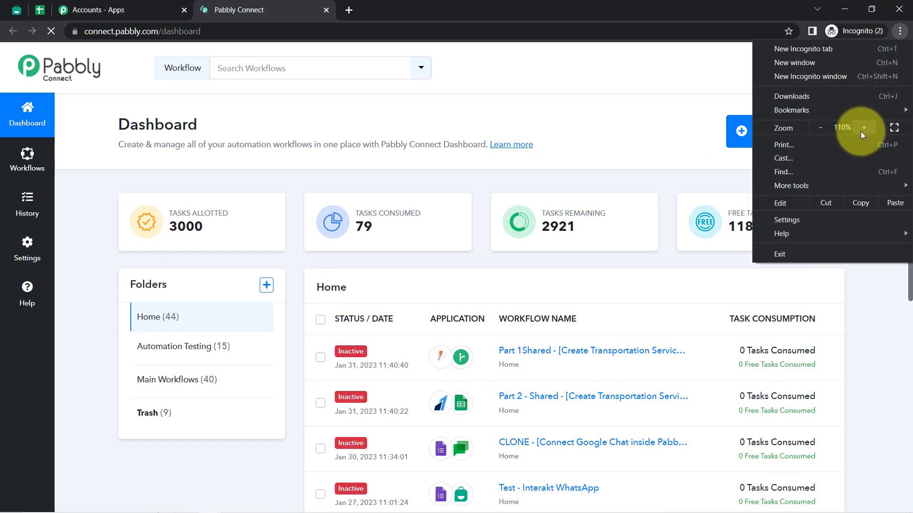
left_click(860, 131)
left_click(665, 139)
double_click(121, 132)
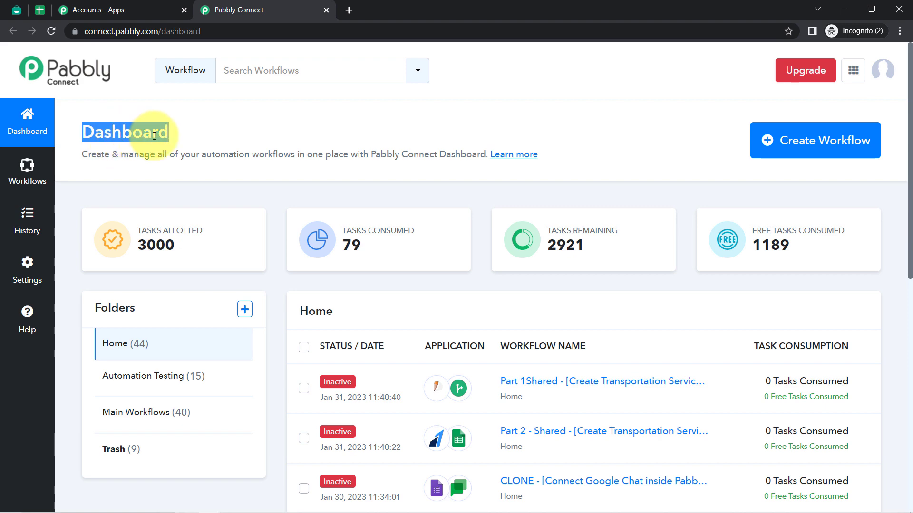
Create a workflow named "Send WhatsApp Messages with Buttons Automatically" and collapse its trigger section.
left_click(790, 143)
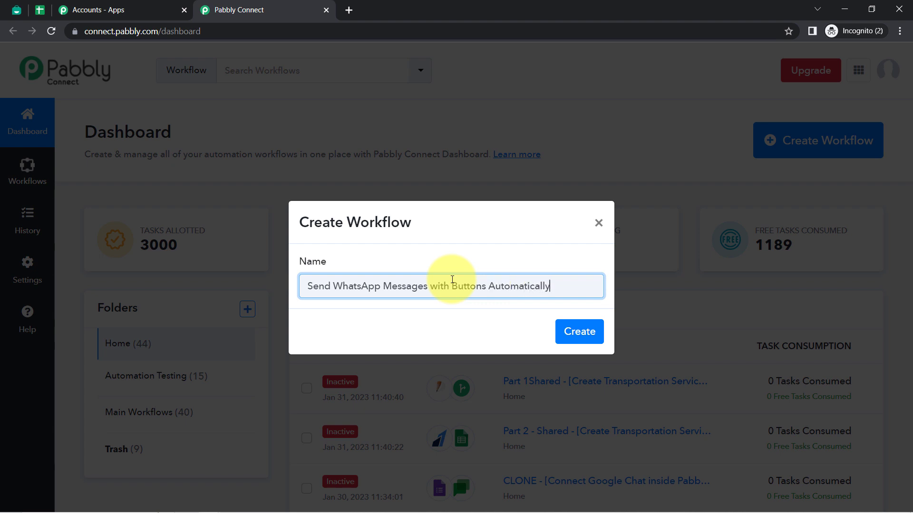
left_click(580, 338)
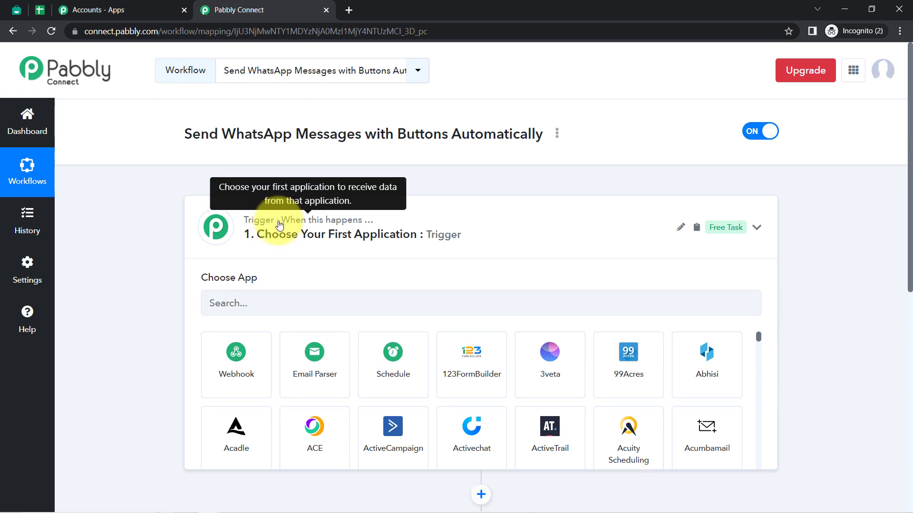
left_click(280, 226)
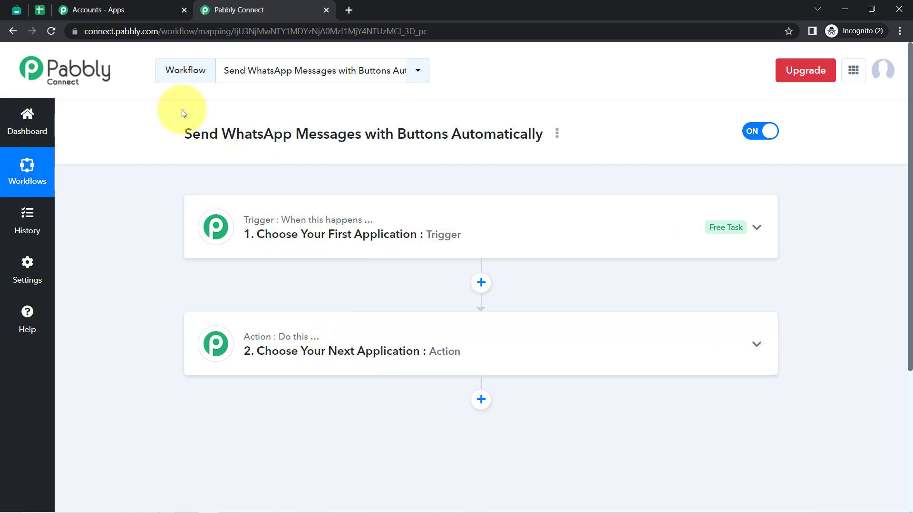
left_click_drag(181, 133, 200, 134)
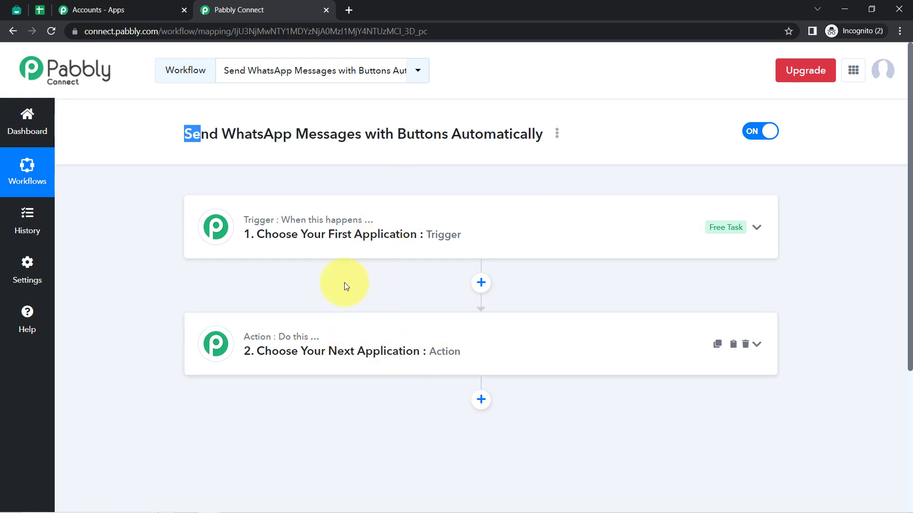
left_click_drag(193, 135, 521, 138)
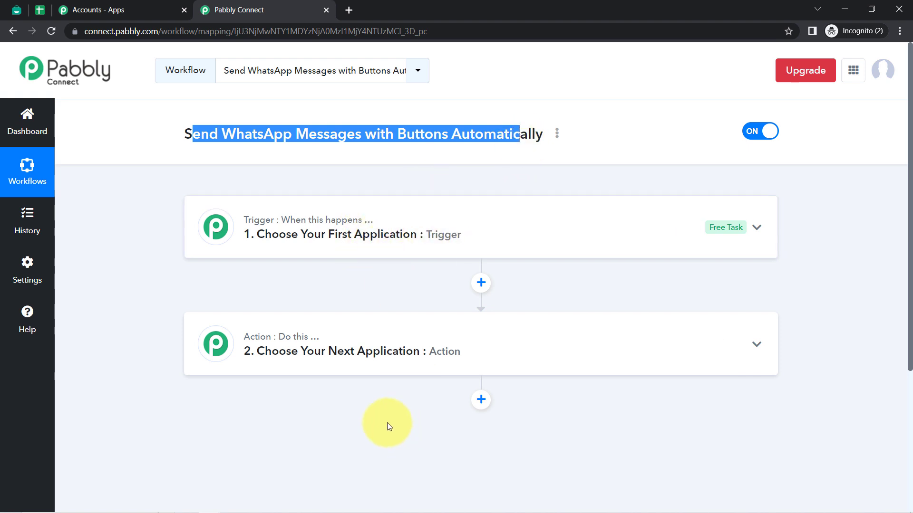
Set Google Sheets as the workflow's trigger app with the event New or Updated Spreadsheet Row.
left_click(392, 240)
left_click(309, 305)
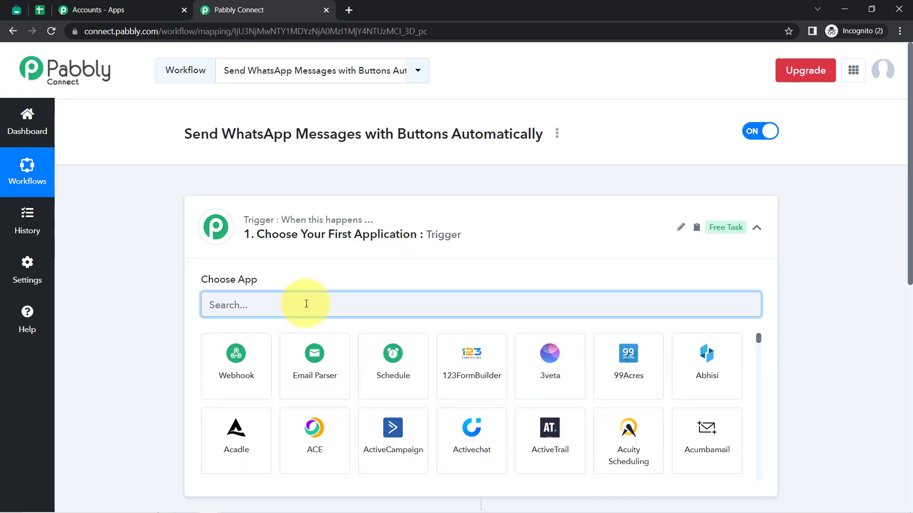
type("google shee")
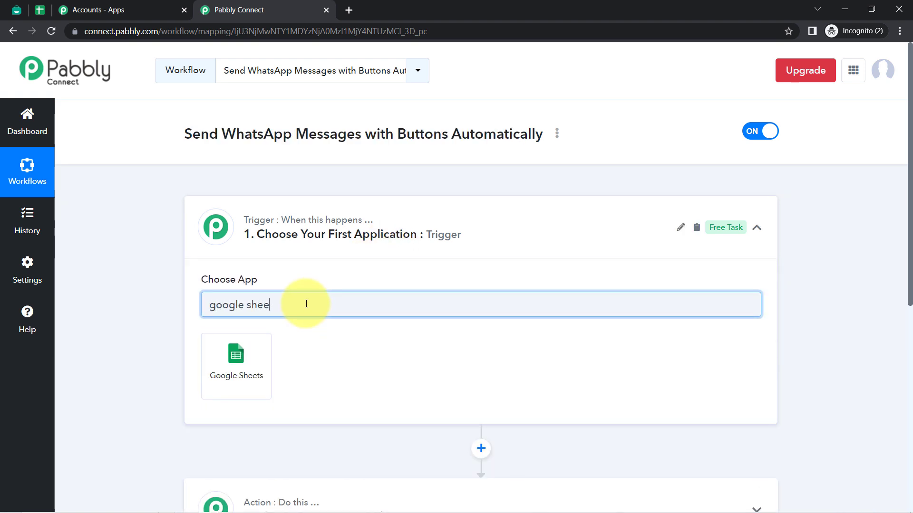
left_click(235, 360)
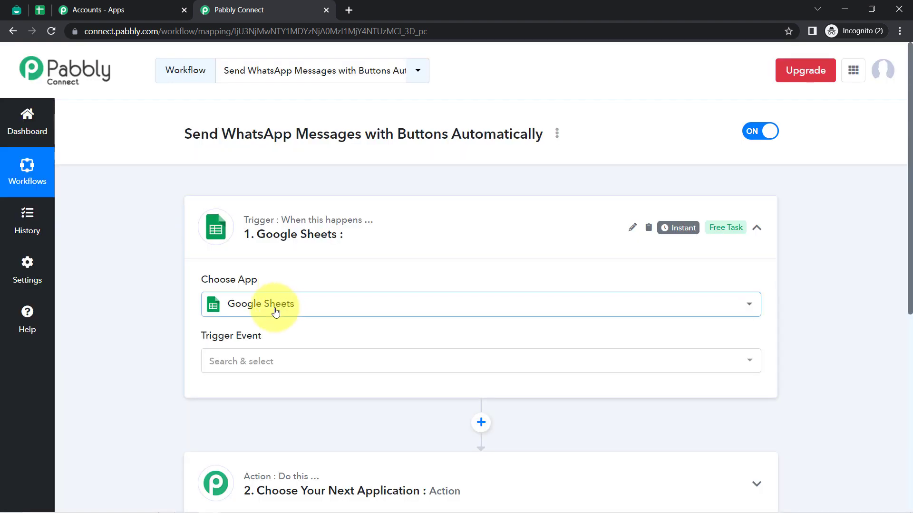
left_click(216, 369)
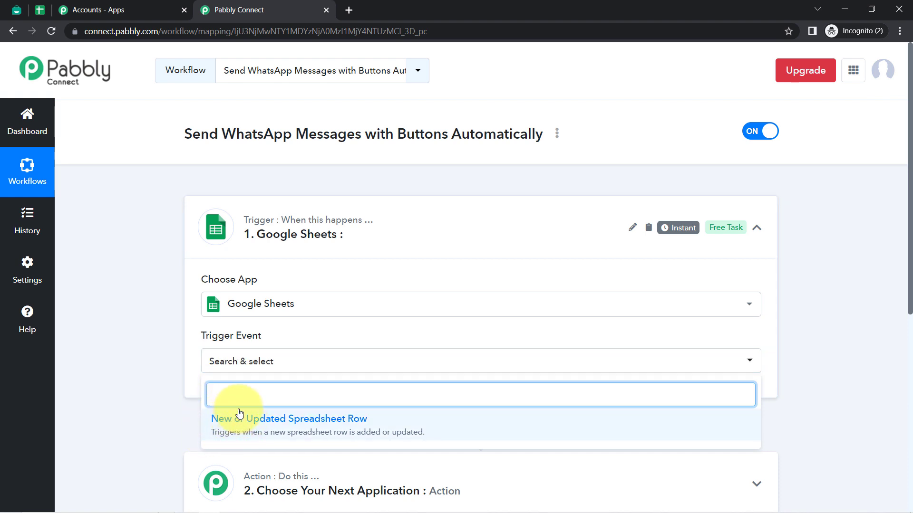
left_click(290, 437)
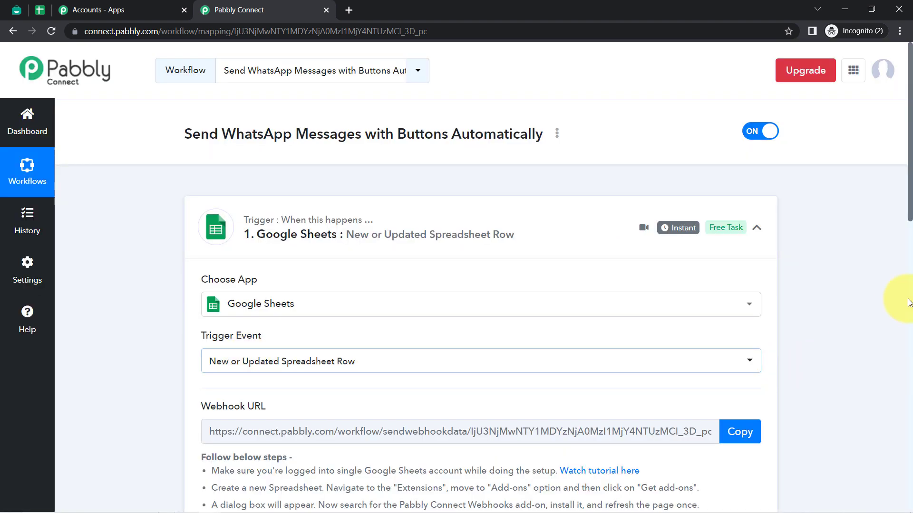
Review the Google Sheets trigger's webhook setup instructions and copy its webhook URL.
left_click_drag(910, 194, 909, 281)
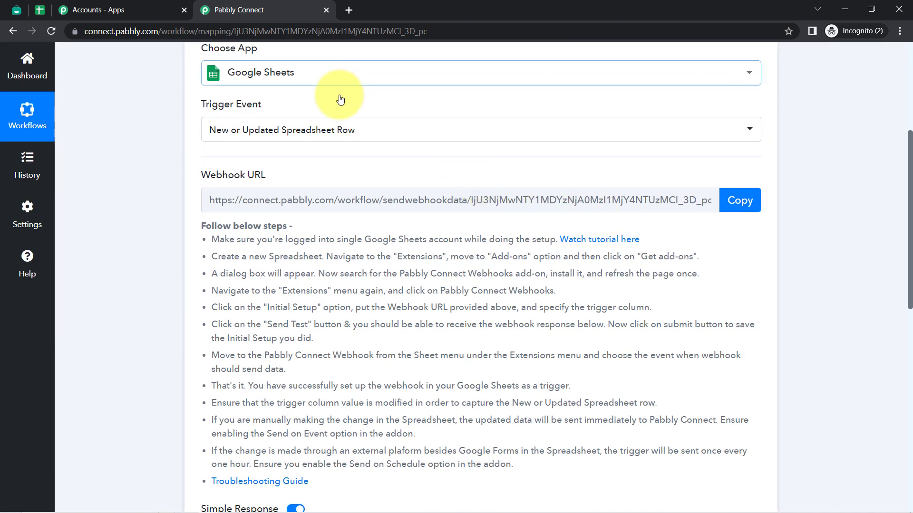
mouse_move(209, 179)
left_click_drag(211, 180, 271, 181)
left_click_drag(237, 240, 271, 385)
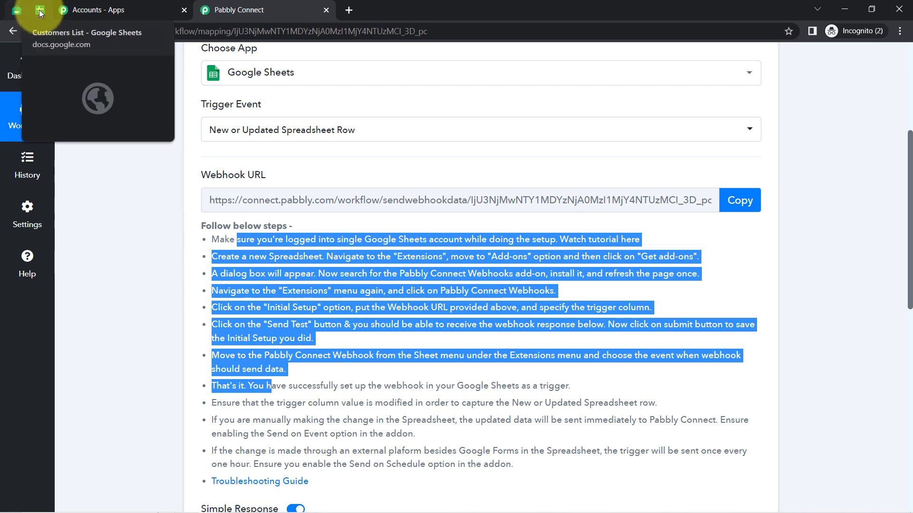
left_click(17, 10)
left_click(219, 10)
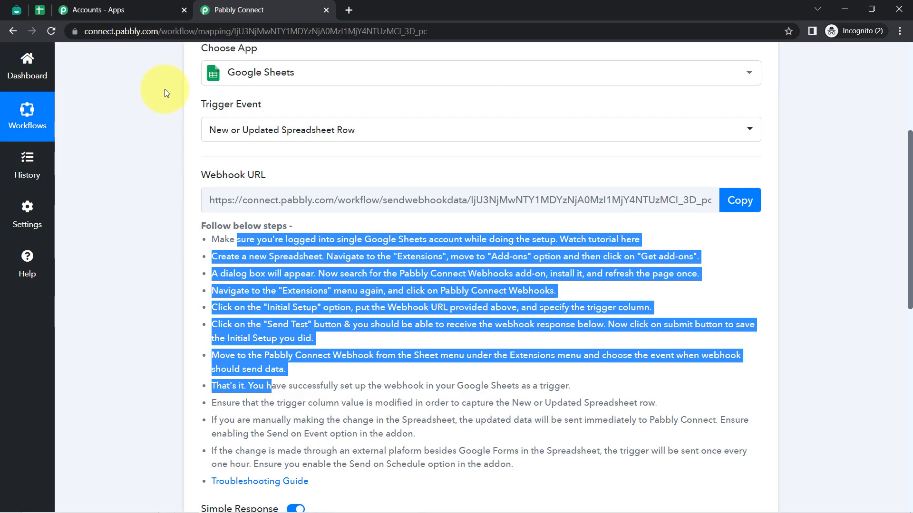
left_click(745, 203)
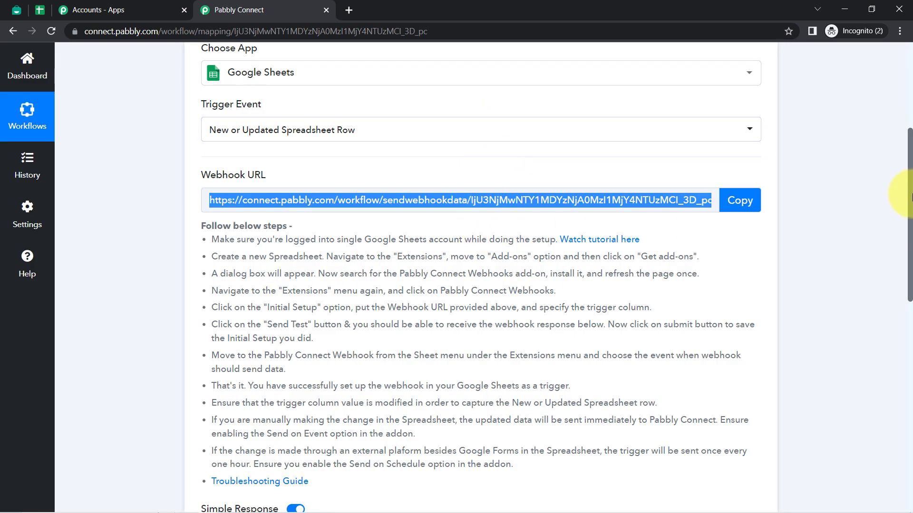
left_click_drag(910, 195, 874, 384)
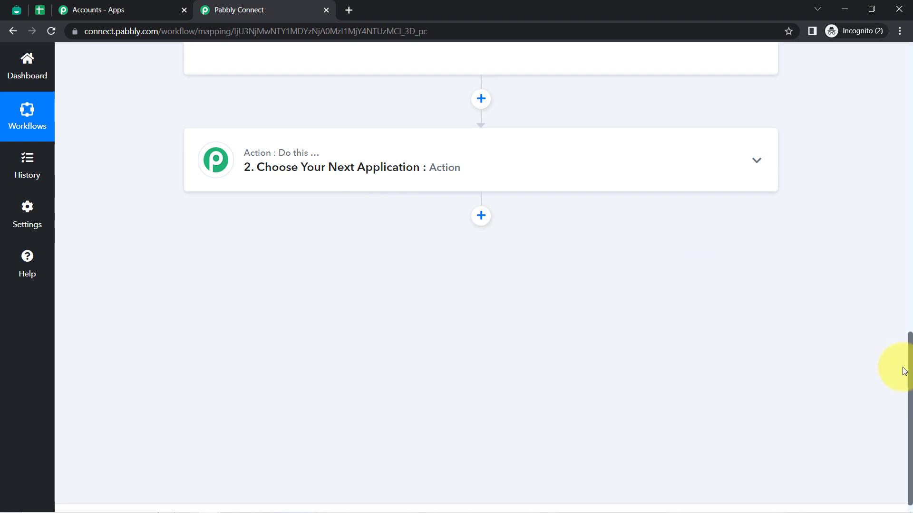
left_click_drag(910, 377, 909, 133)
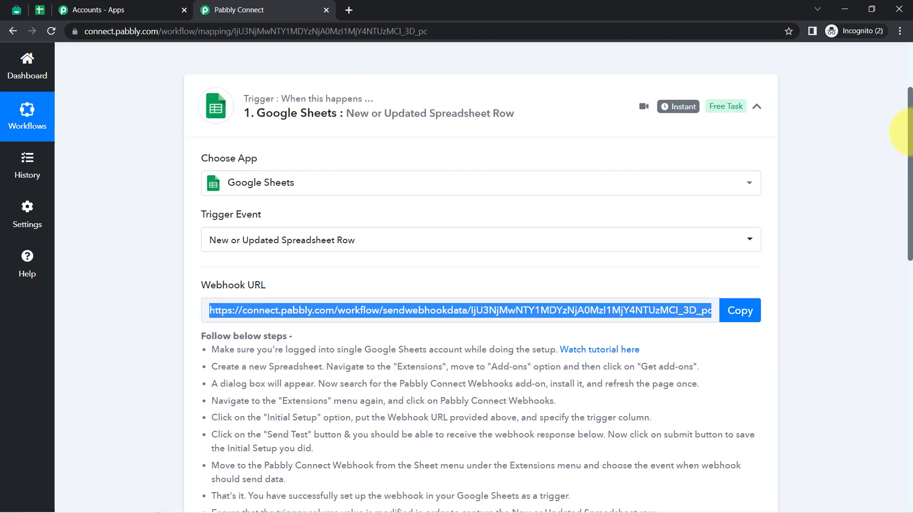
left_click(738, 312)
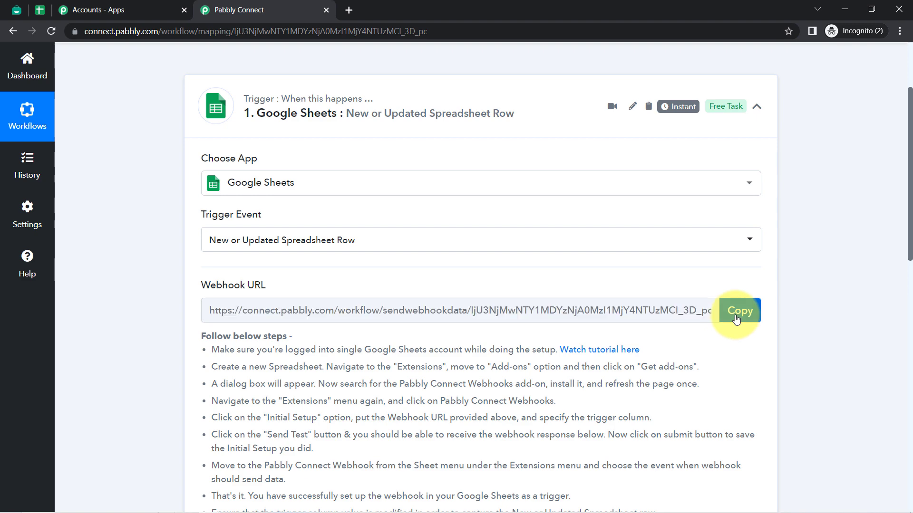
Switch to the Customers List spreadsheet and search the add-ons marketplace for Pabbly Connect Webhooks to check that it is installed.
left_click(46, 89)
left_click(39, 12)
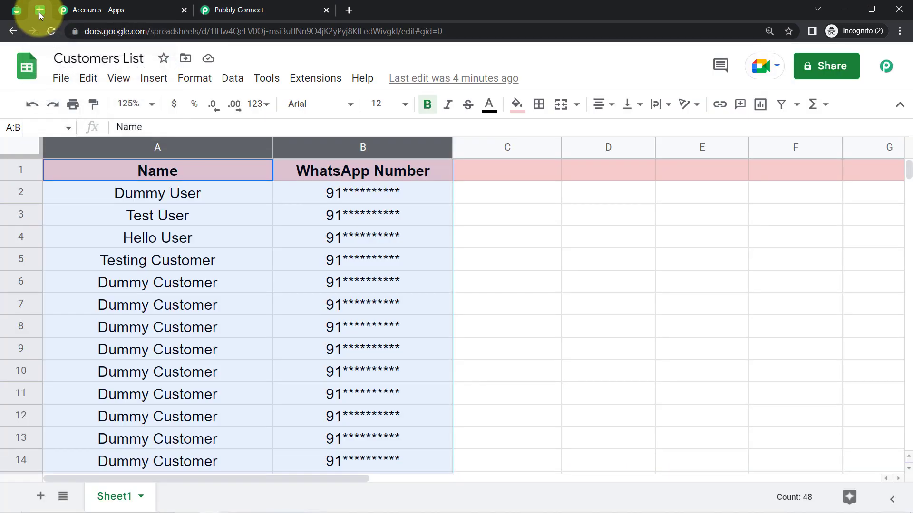
left_click(246, 260)
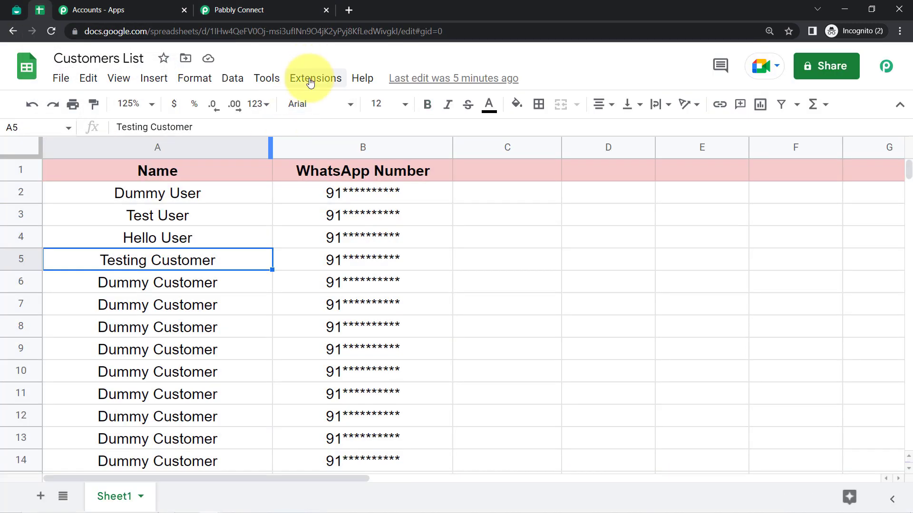
left_click(310, 81)
mouse_move(385, 107)
left_click(563, 112)
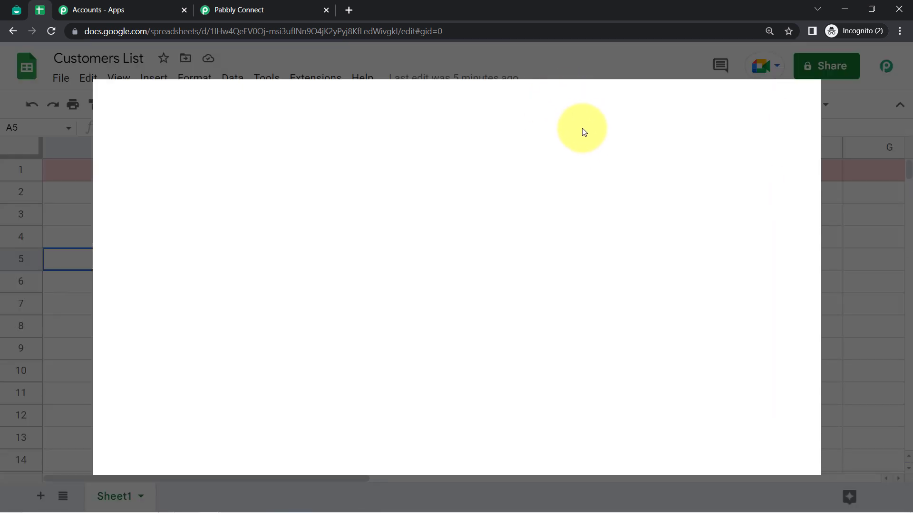
left_click(540, 103)
type("pabbly c")
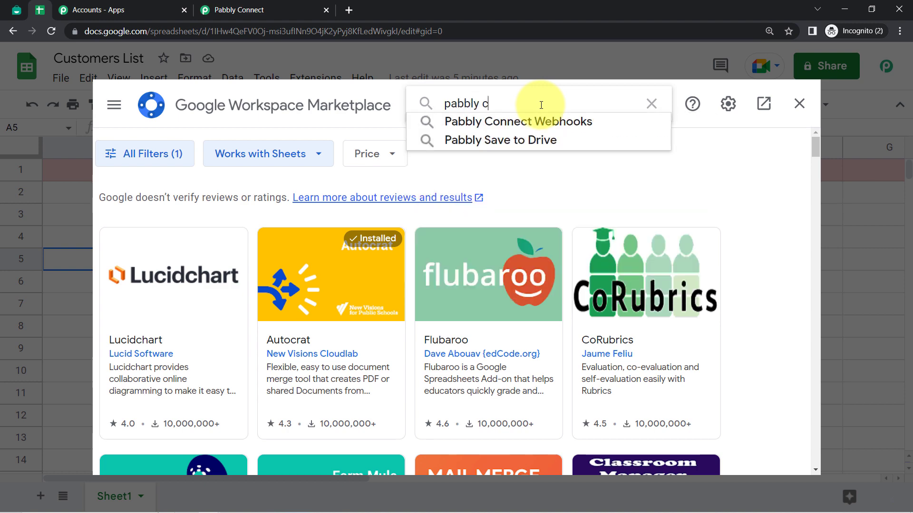
type("onn")
left_click(536, 121)
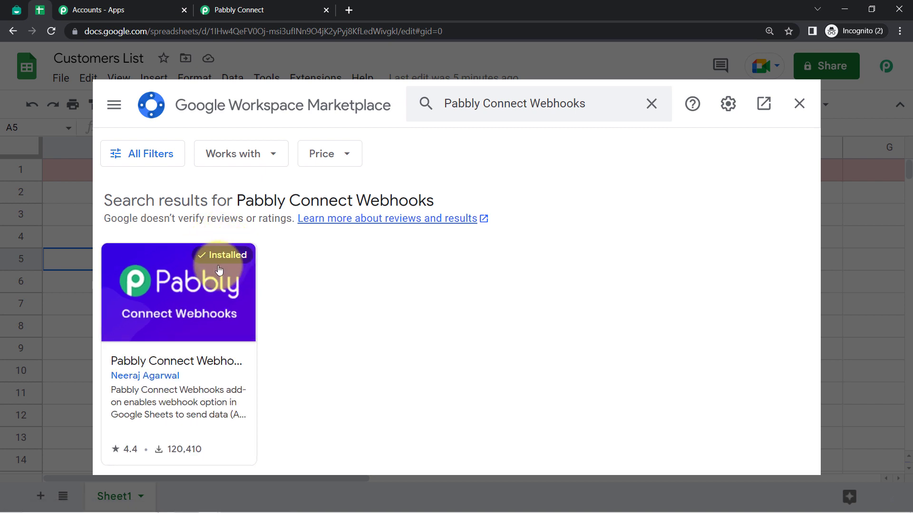
left_click(799, 104)
Open the initial setup of the Pabbly Connect Webhooks add-on for Sheet1 and replace its webhook URL with the copied one.
left_click(318, 82)
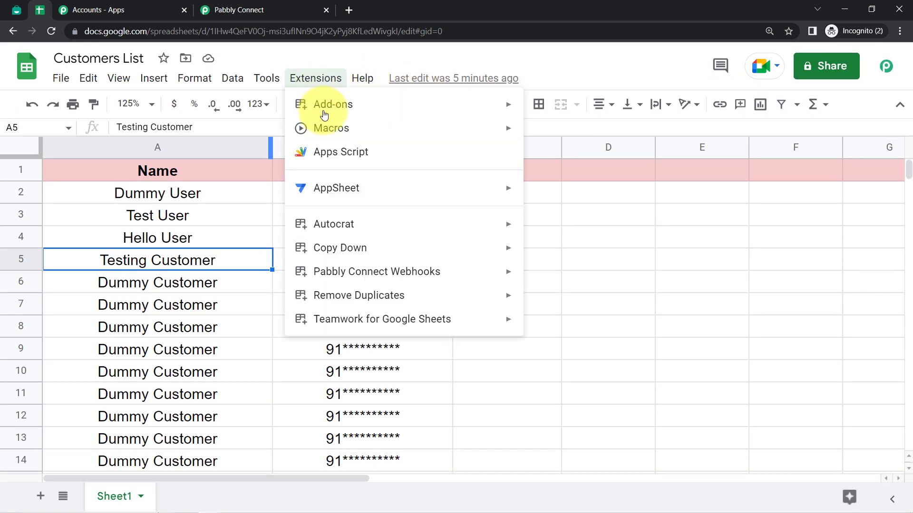
mouse_move(393, 269)
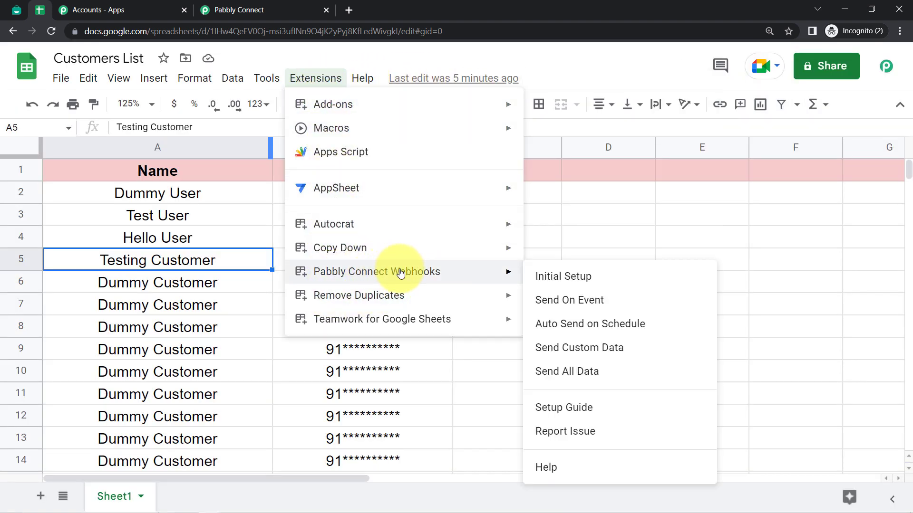
left_click(571, 281)
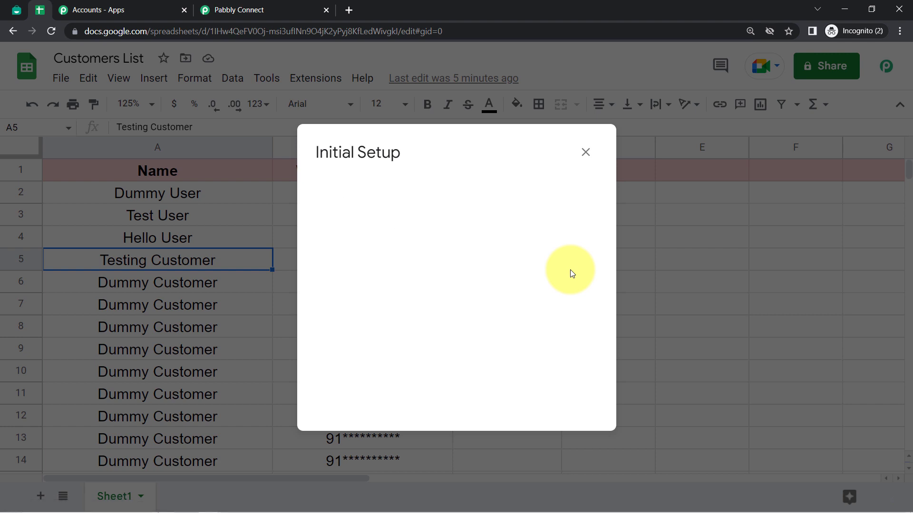
left_click(468, 268)
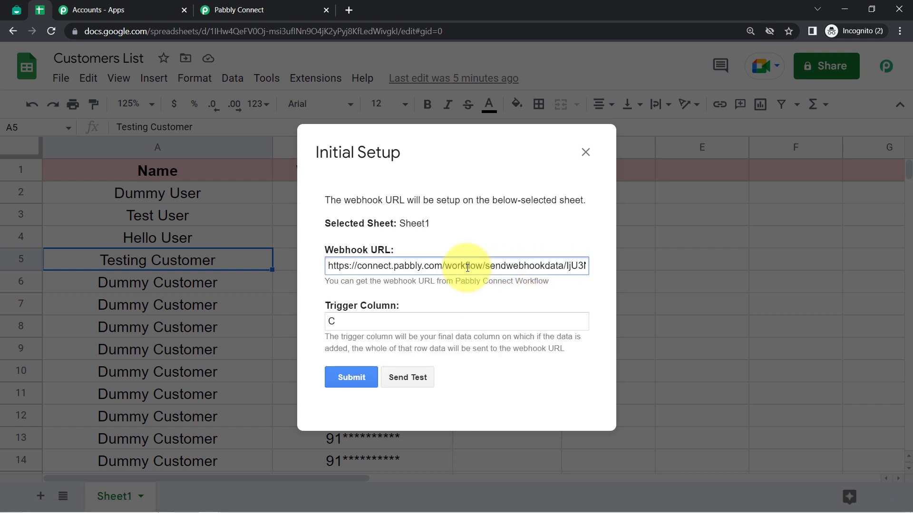
key("ctrl+a")
key("ctrl+v")
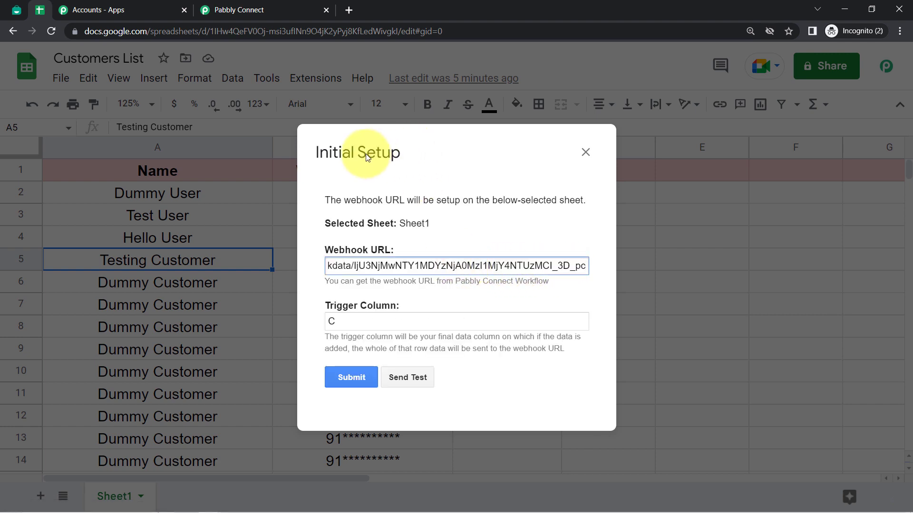
left_click_drag(366, 153, 480, 110)
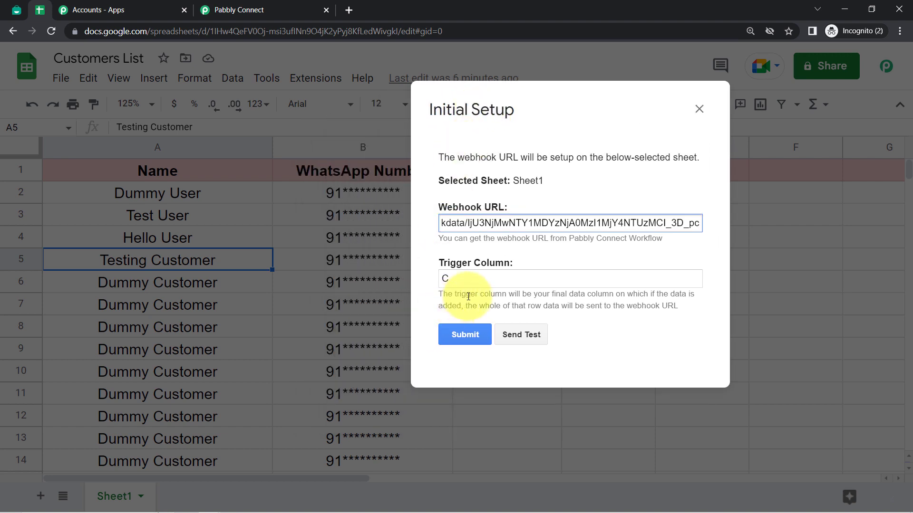
Read the trigger column description, set the trigger column to B, and send a test to the webhook.
left_click_drag(468, 296, 573, 307)
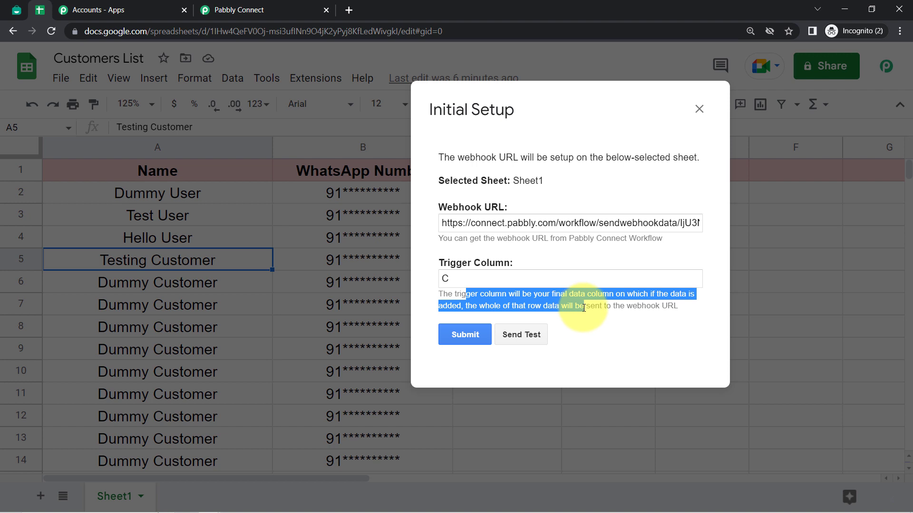
left_click_drag(587, 309, 625, 310)
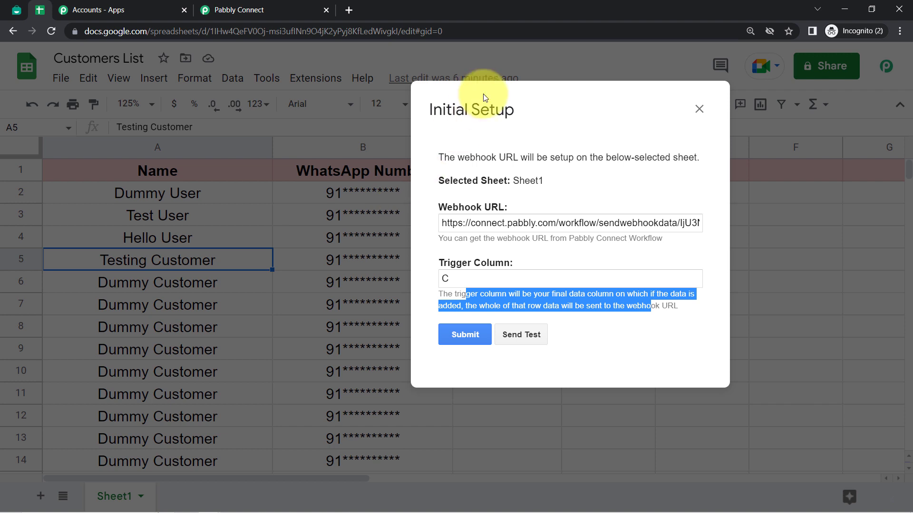
mouse_move(472, 101)
left_mouse_down()
mouse_move(498, 109)
mouse_move(459, 96)
left_mouse_up()
left_click_drag(440, 275, 416, 271)
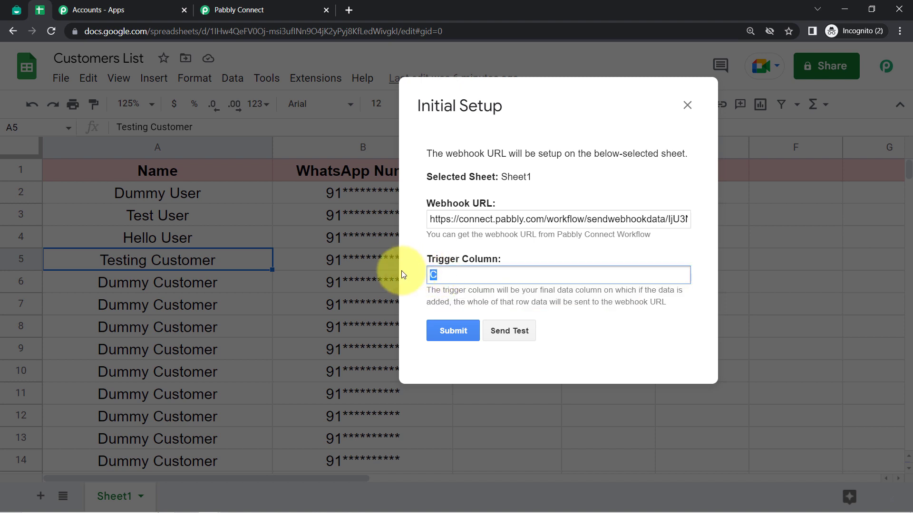
type("B")
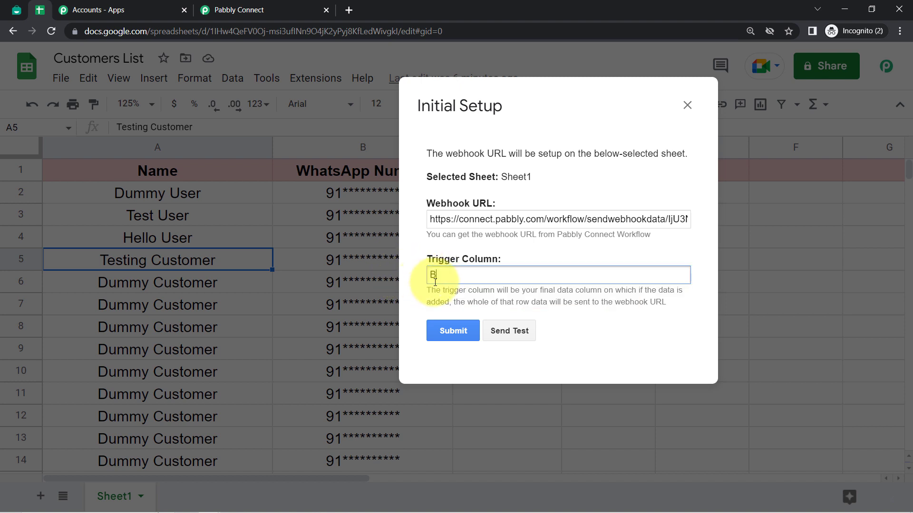
left_click(500, 333)
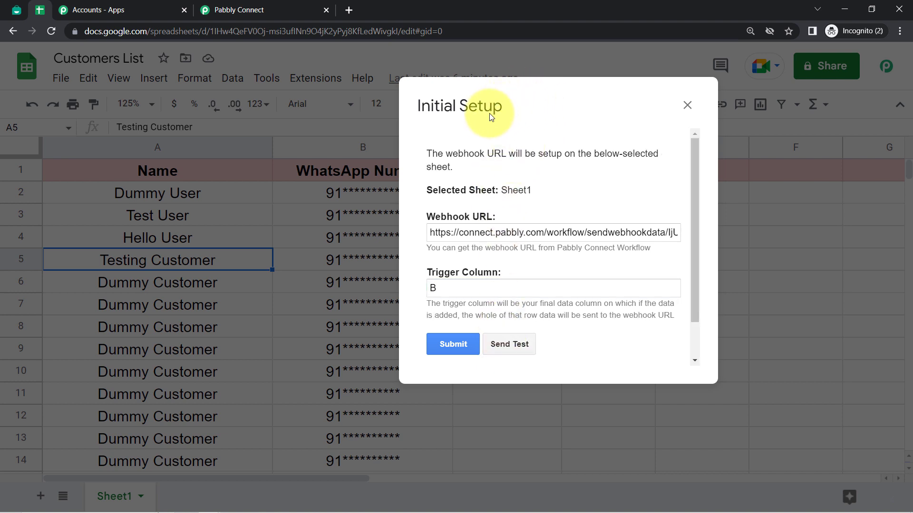
Read the full message returned by the test request, then close the initial setup dialog.
left_click_drag(489, 113, 430, 123)
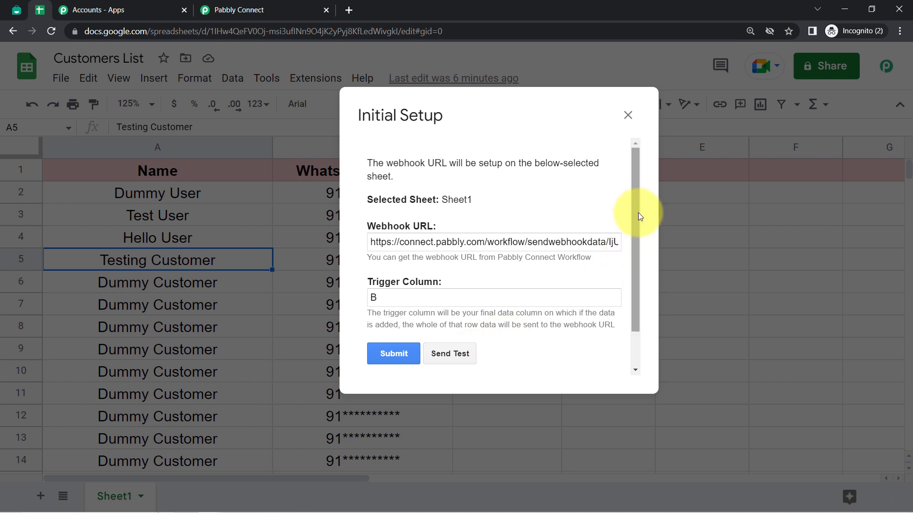
left_click_drag(636, 208, 635, 269)
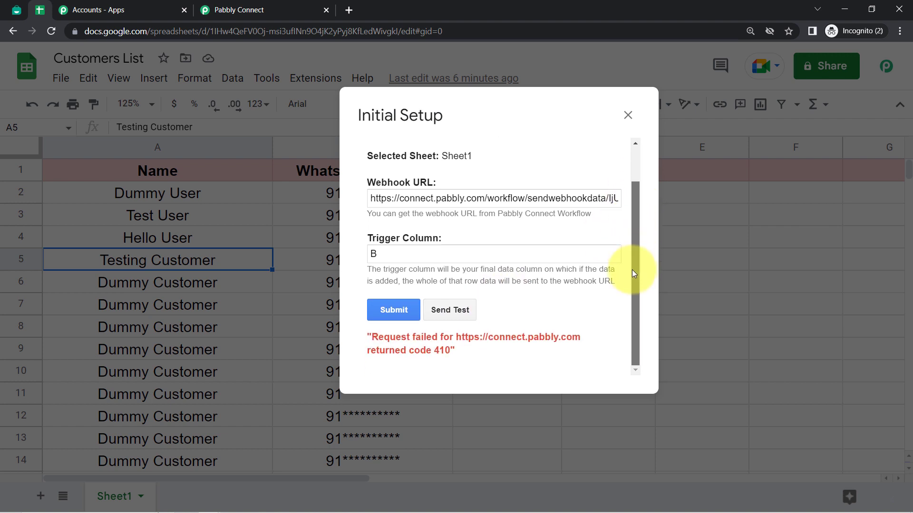
left_click_drag(389, 337, 488, 351)
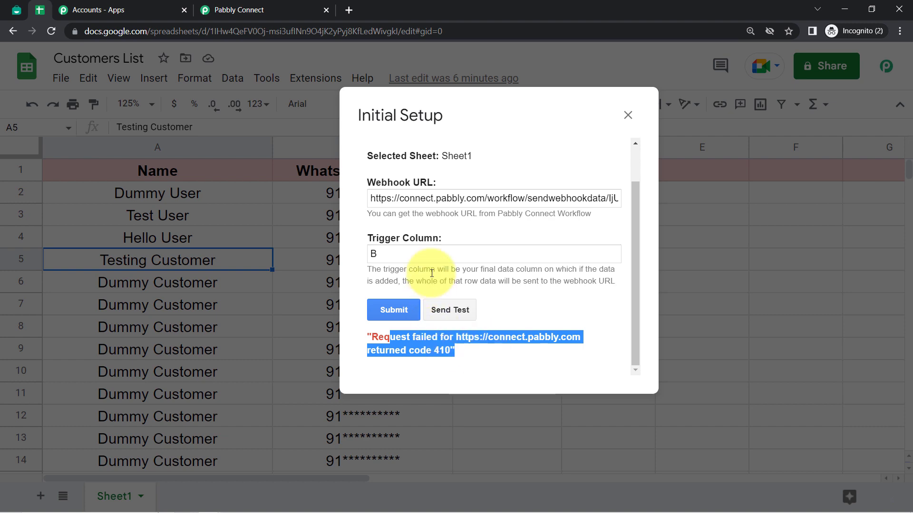
left_click(627, 115)
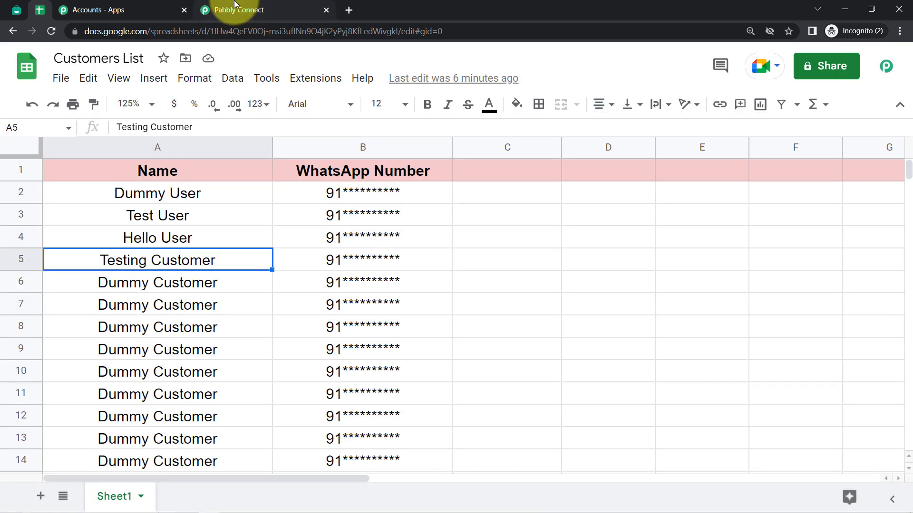
Copy the webhook URL again from the workflow's Google Sheets trigger and return to the Customers List spreadsheet.
left_click(235, 4)
left_click(751, 307)
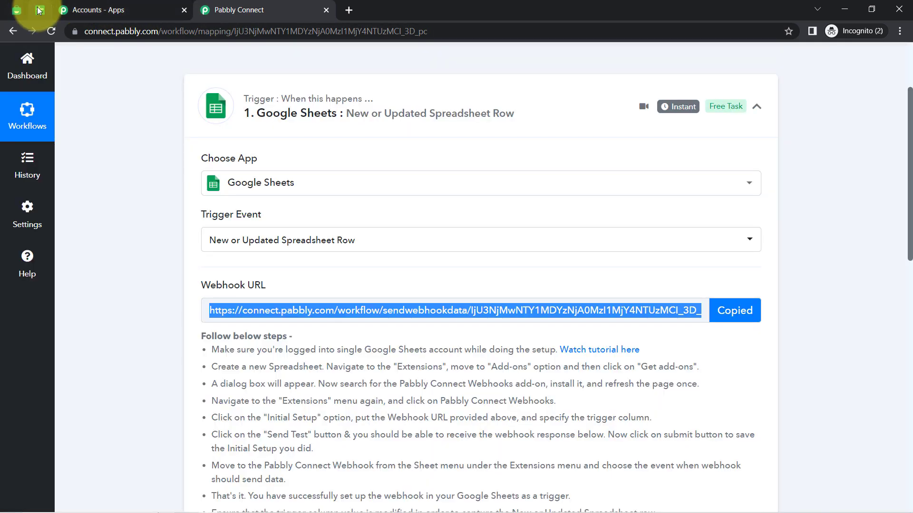
left_click(39, 9)
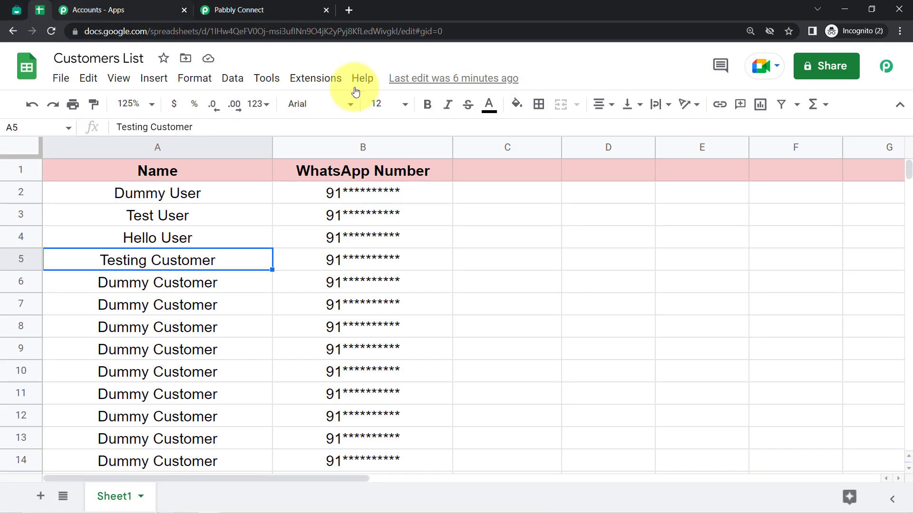
Reopen the add-on's initial setup, send test data using trigger column B, then submit the configuration and close it.
left_click(315, 78)
mouse_move(379, 269)
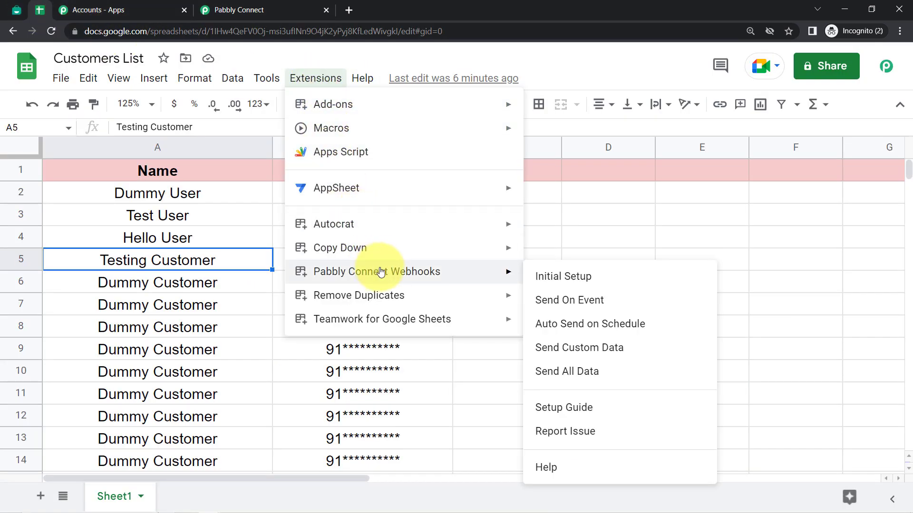
left_click(540, 276)
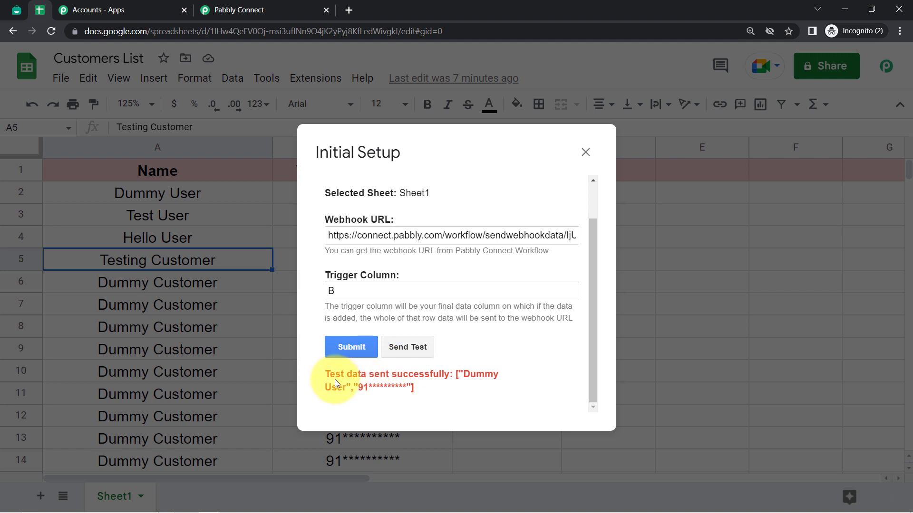
left_click_drag(335, 380, 409, 368)
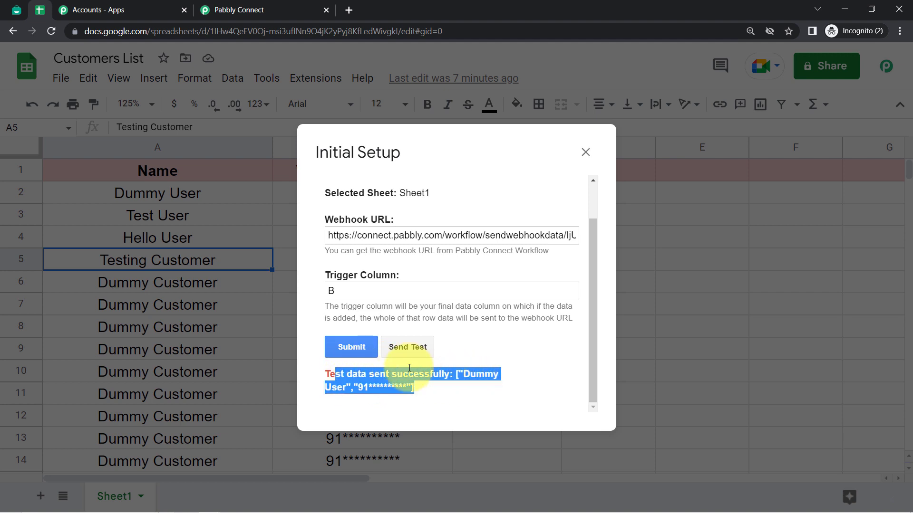
left_click(351, 346)
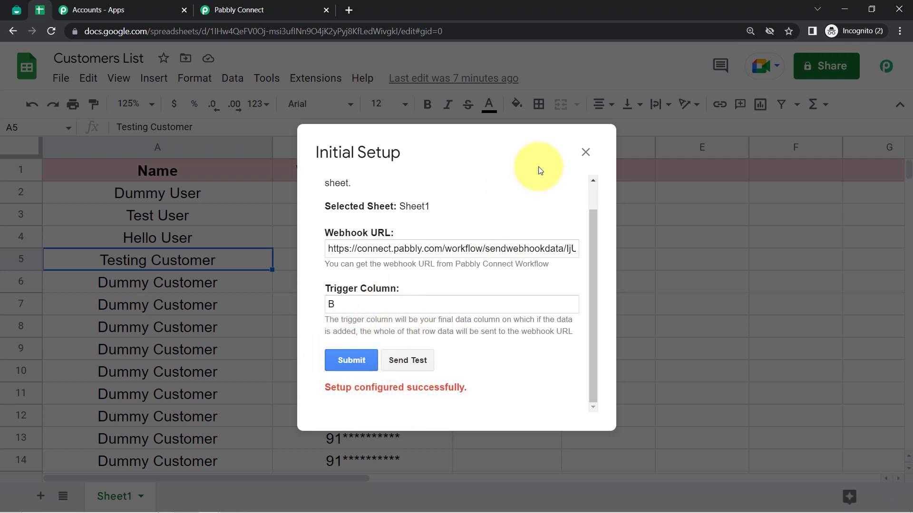
left_click(586, 153)
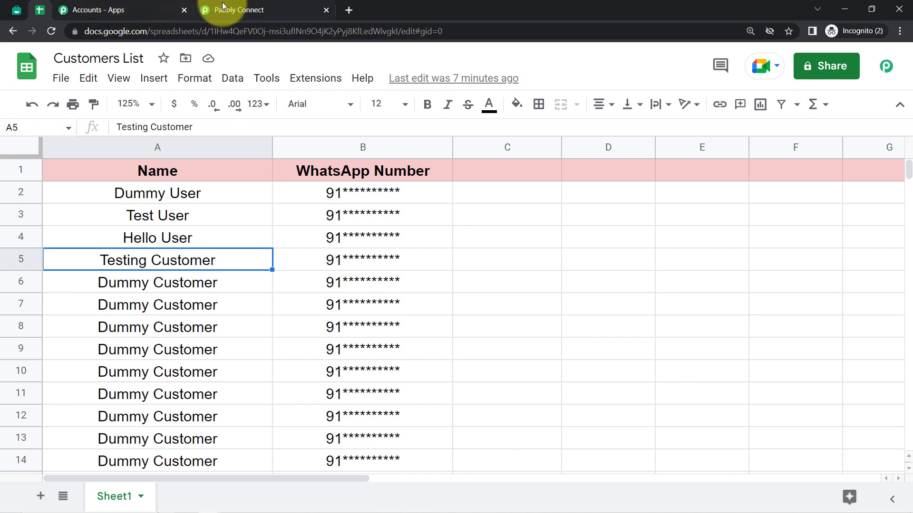
Switch to the Pabbly Connect workflow and examine the trigger's captured response, from the trigger column and spreadsheet details to the row index and name.
left_click(242, 10)
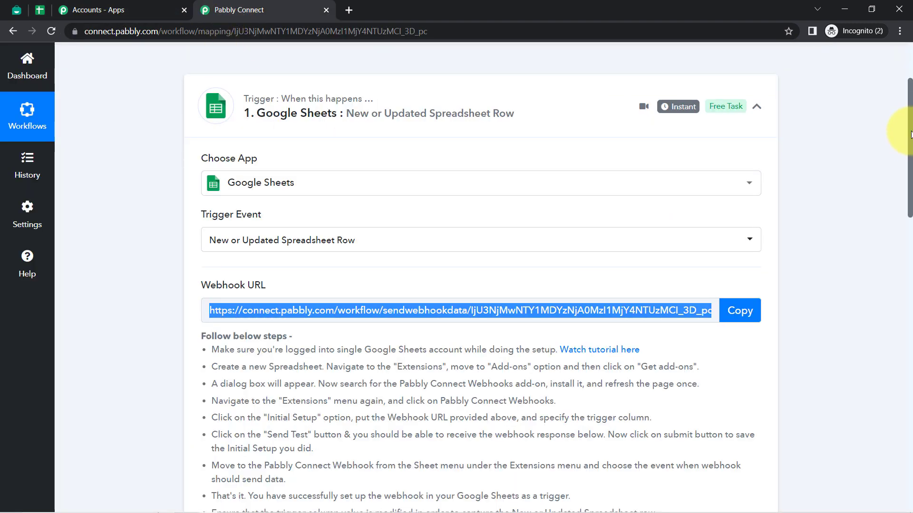
left_click_drag(911, 134, 910, 287)
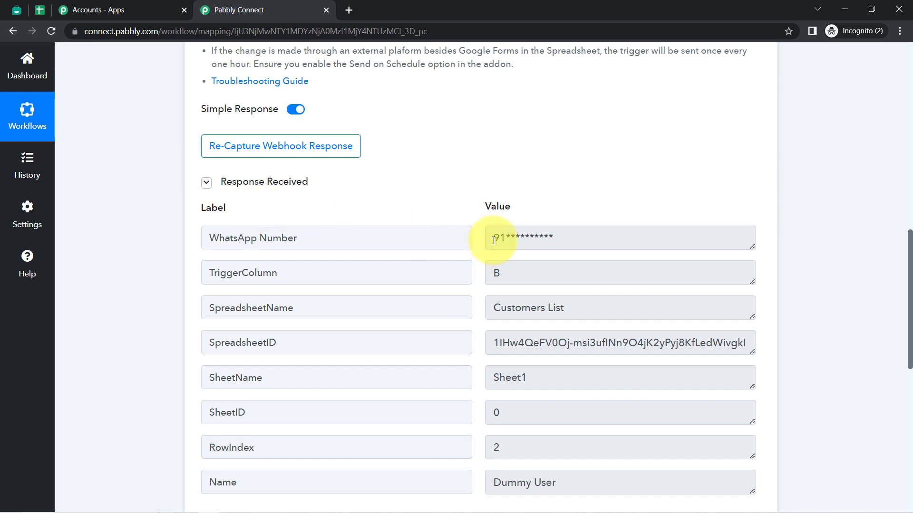
left_click_drag(910, 238, 909, 267)
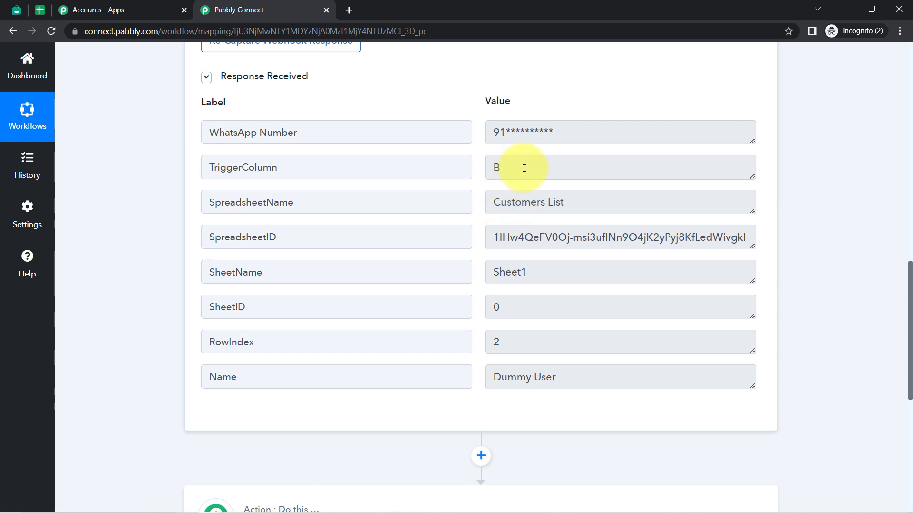
left_click_drag(522, 167, 465, 169)
left_click_drag(553, 200, 487, 207)
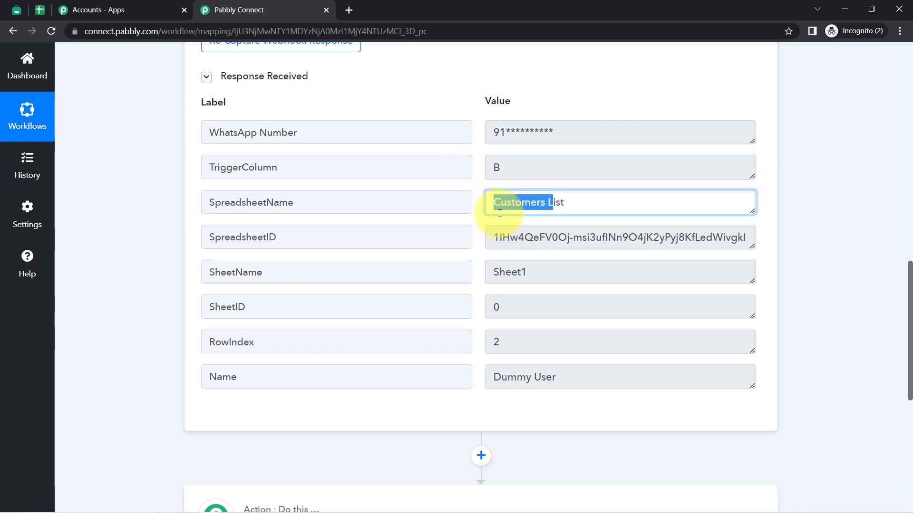
left_click_drag(519, 236, 493, 234)
left_click_drag(530, 272, 483, 272)
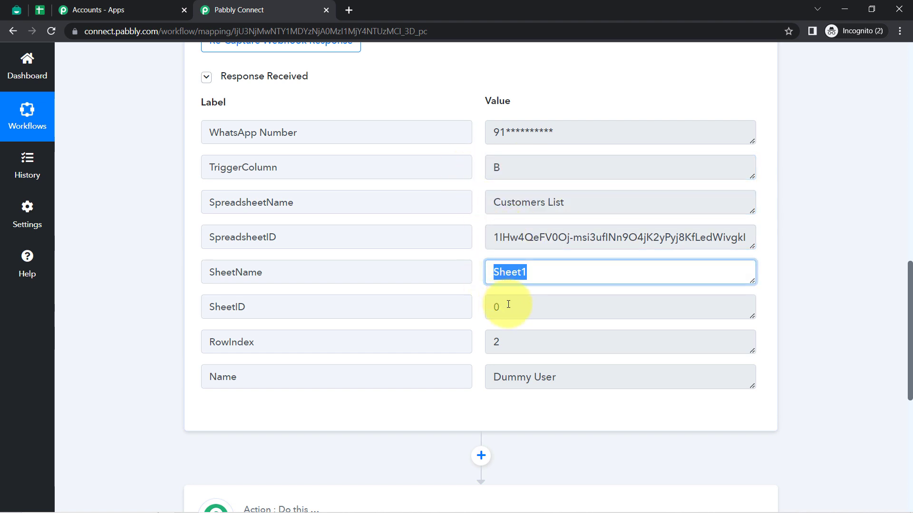
left_click_drag(508, 305, 486, 310)
left_click_drag(508, 342, 489, 344)
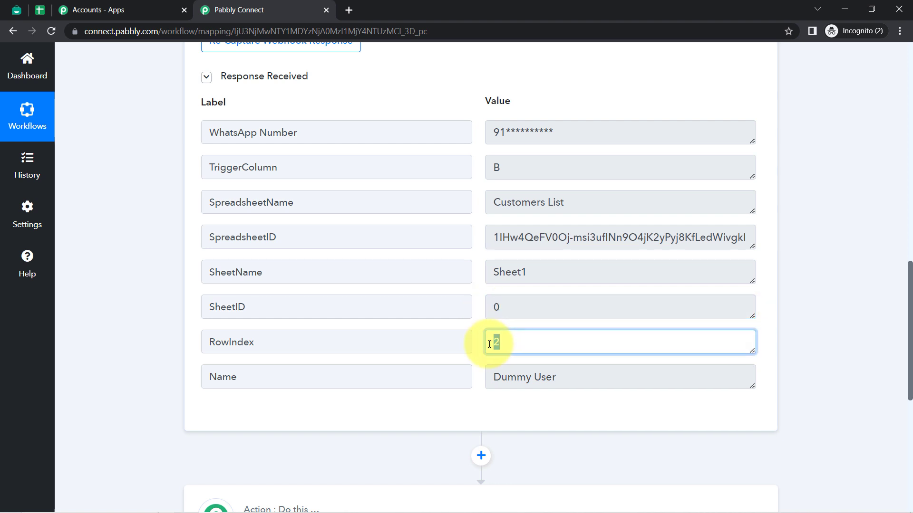
left_click_drag(557, 378, 516, 381)
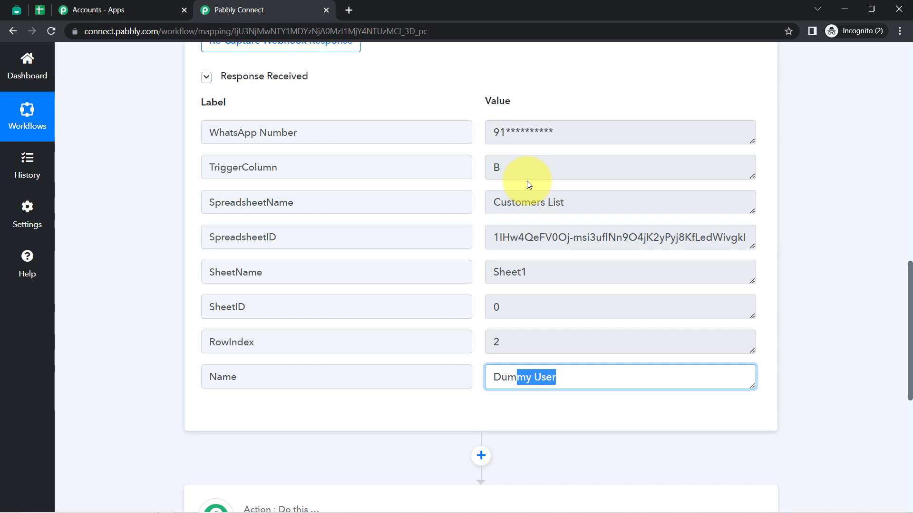
Check the customer's WhatsApp number and name values in the captured webhook response.
left_click(527, 132)
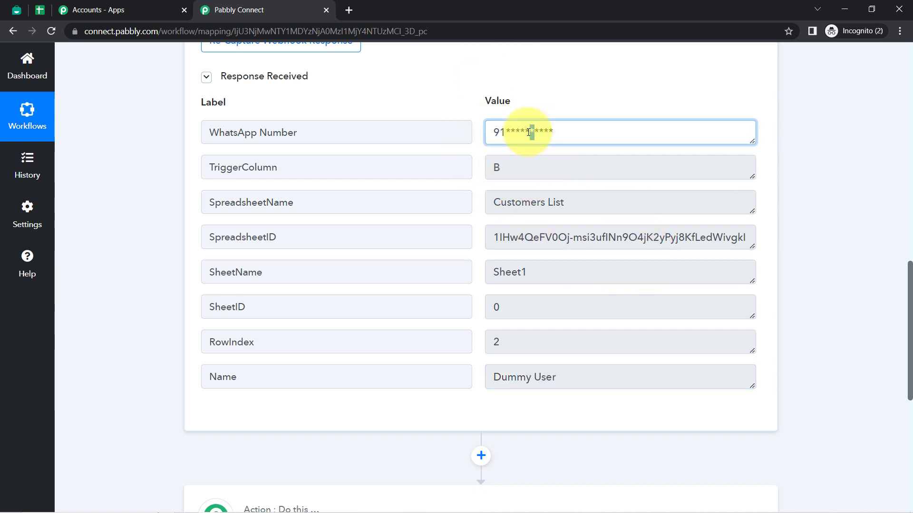
triple_click(508, 377)
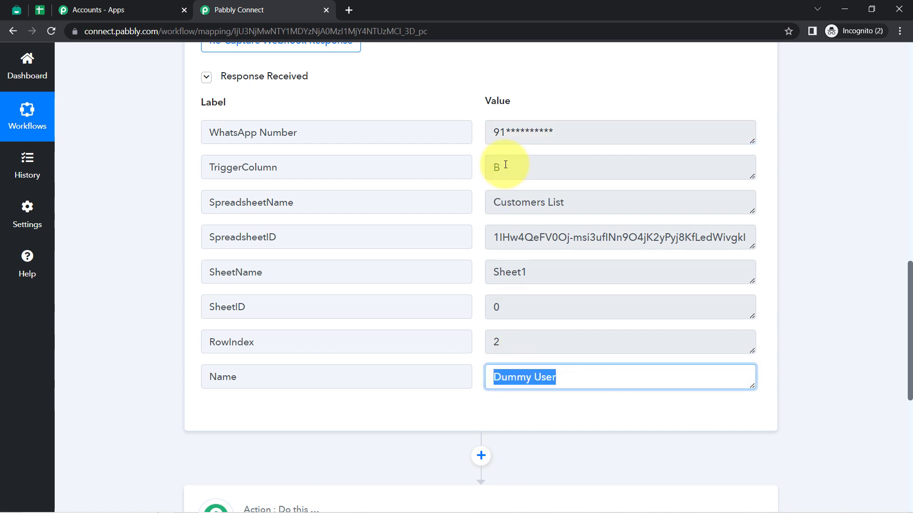
left_click(506, 127)
triple_click(506, 127)
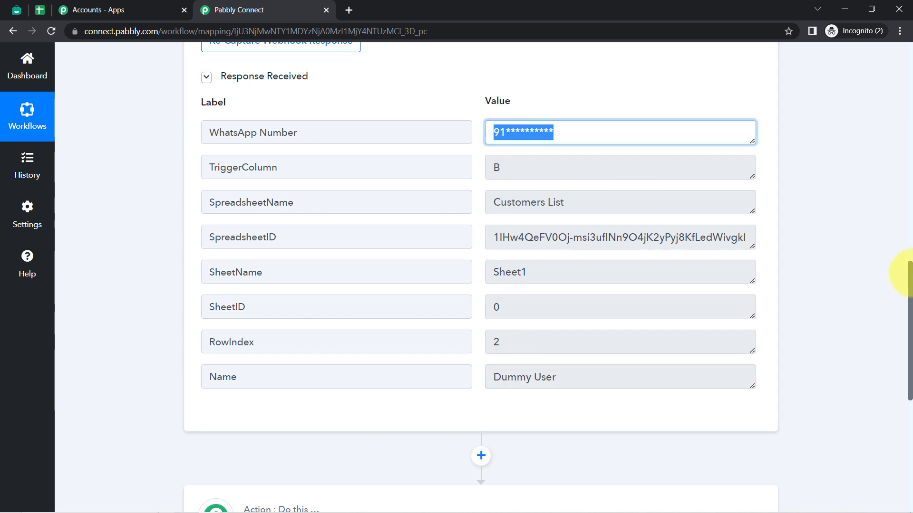
Set the workflow's action step to Interakt with the Send WhatsApp Template Message event and open its connection settings.
left_click_drag(910, 277, 905, 371)
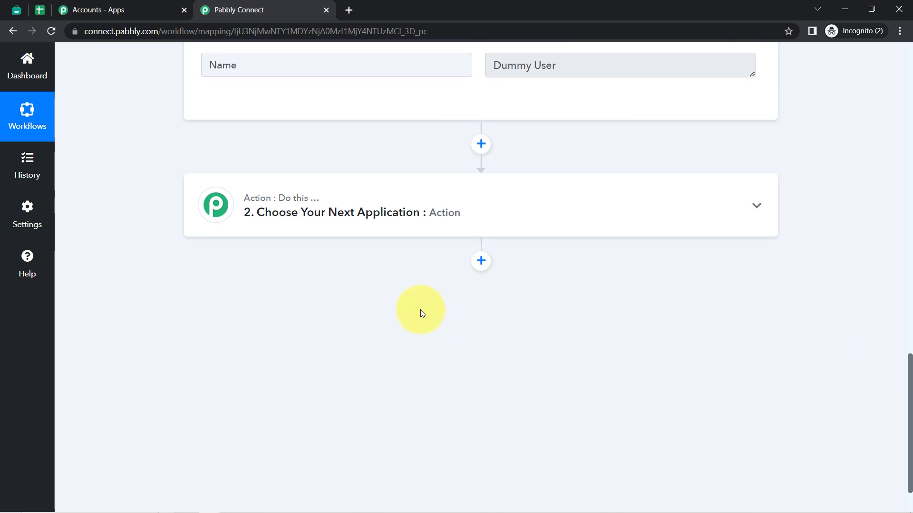
left_click(326, 215)
left_click(248, 273)
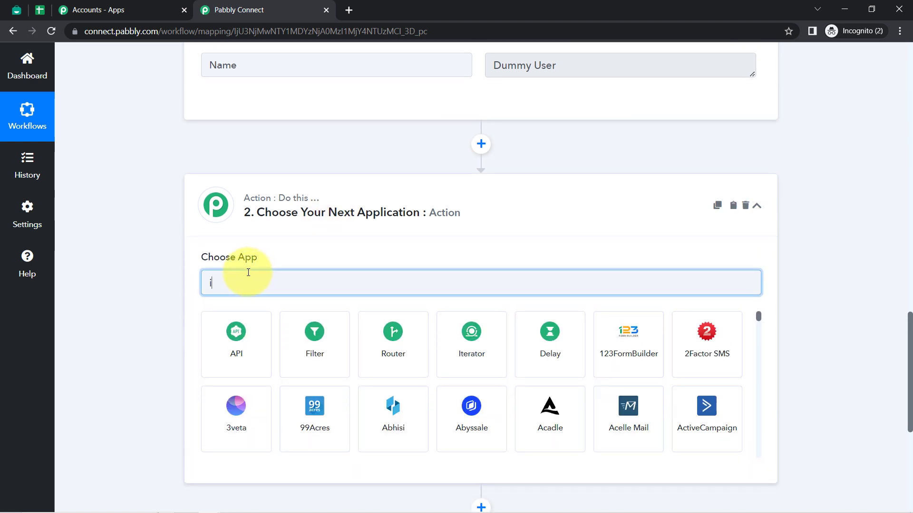
type("inter")
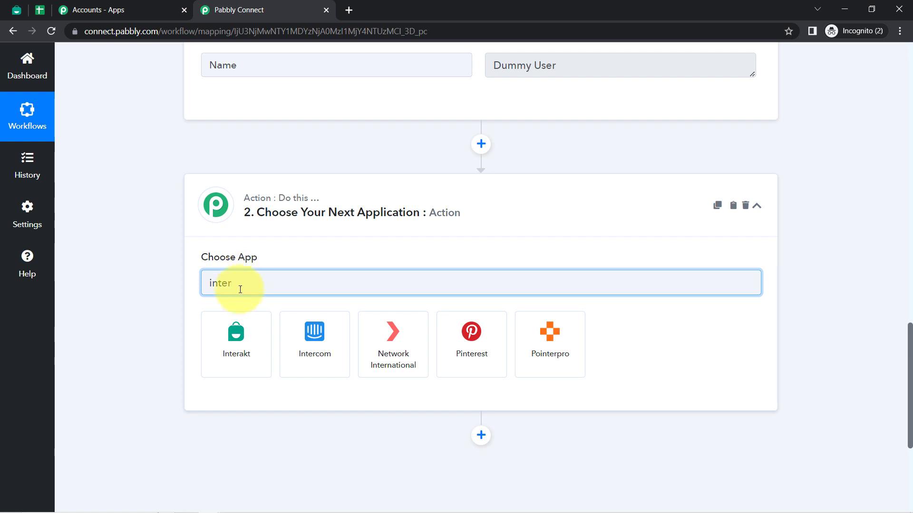
left_click(238, 339)
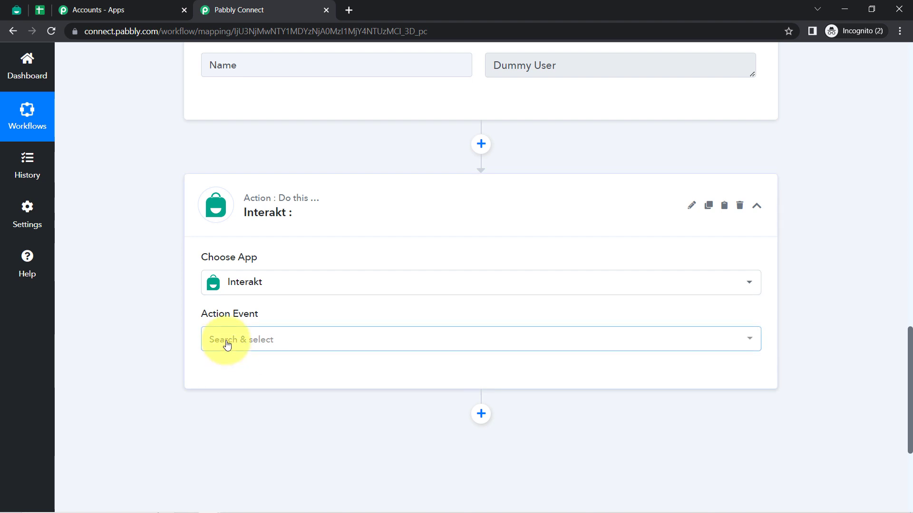
left_click(230, 340)
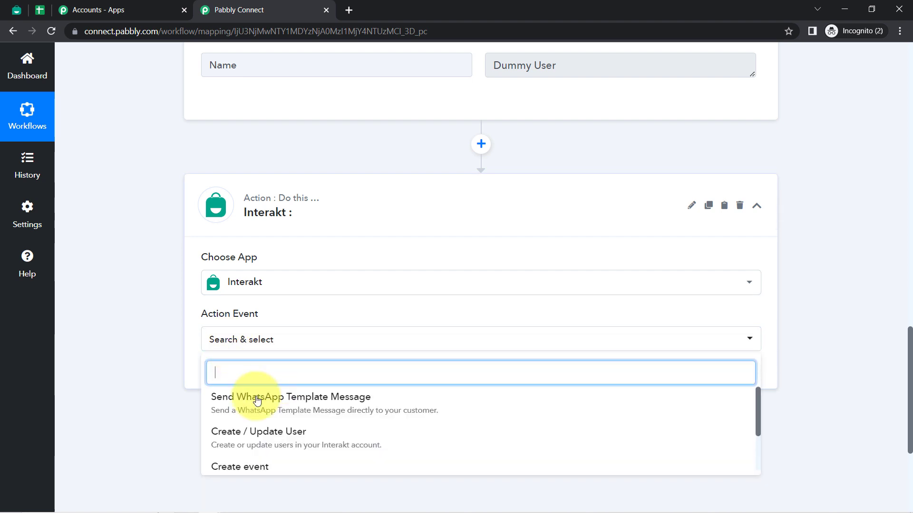
left_click(256, 402)
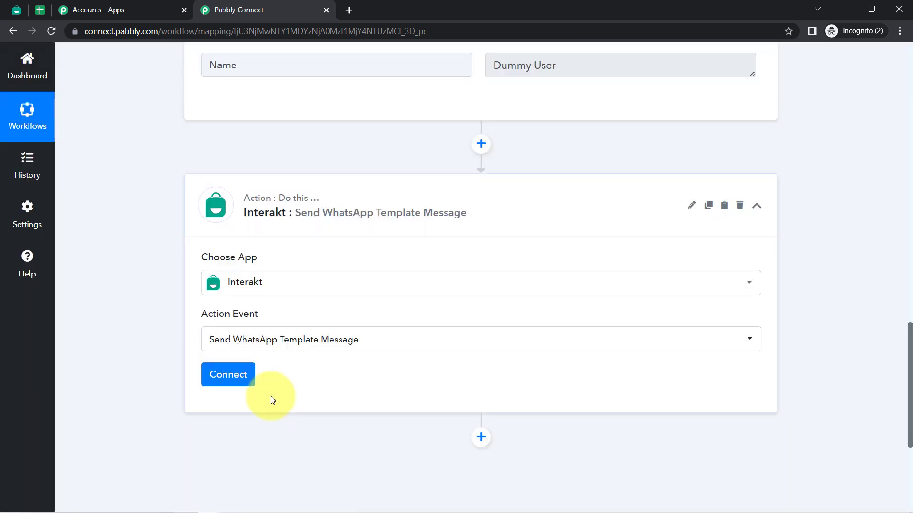
left_click(222, 379)
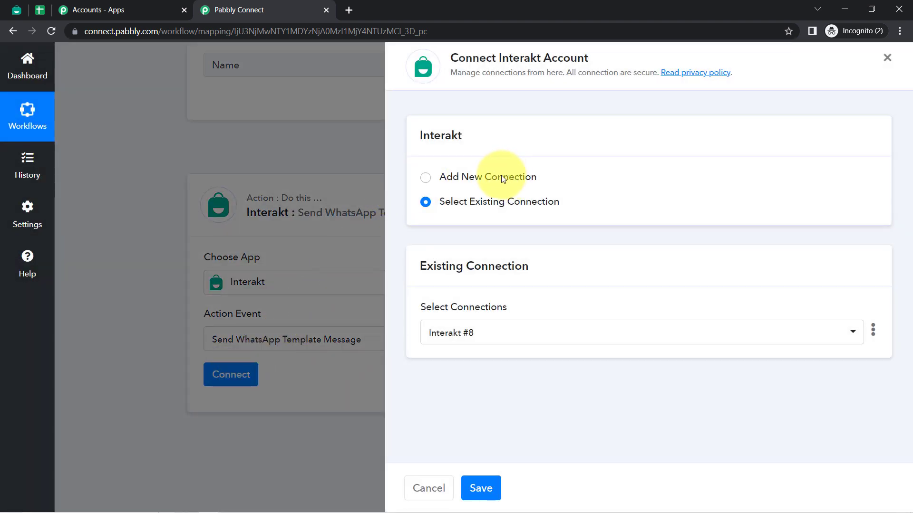
Start adding a new Interakt connection, copy the secret key from Interakt's developer settings and return to the connection's Secret Key field.
left_click(501, 178)
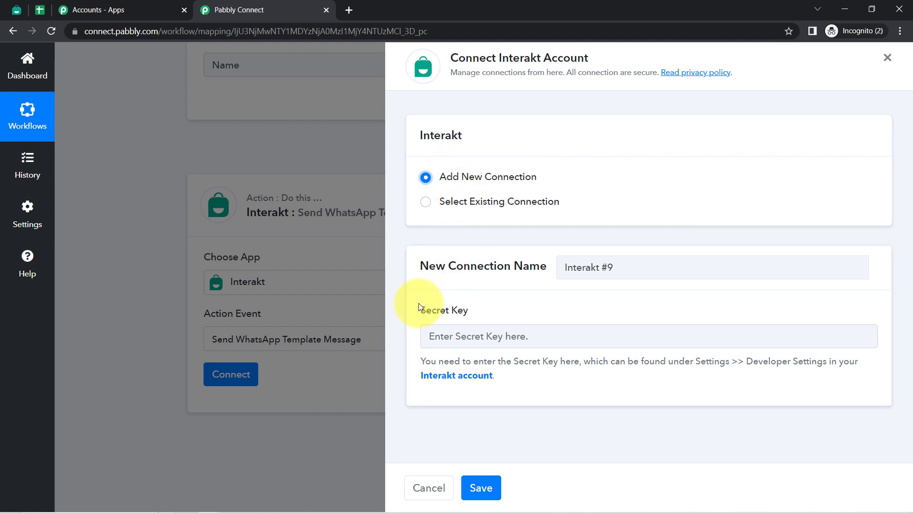
right_click(445, 378)
left_click(457, 381)
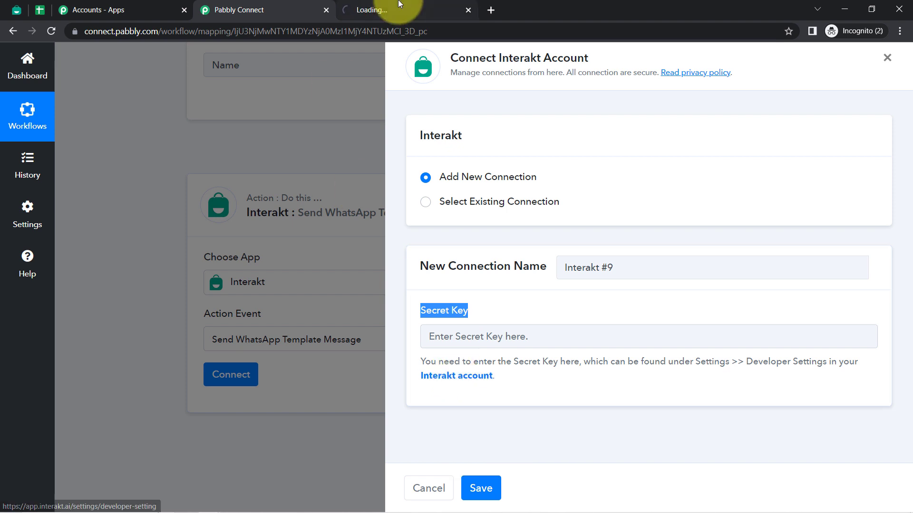
left_click(372, 4)
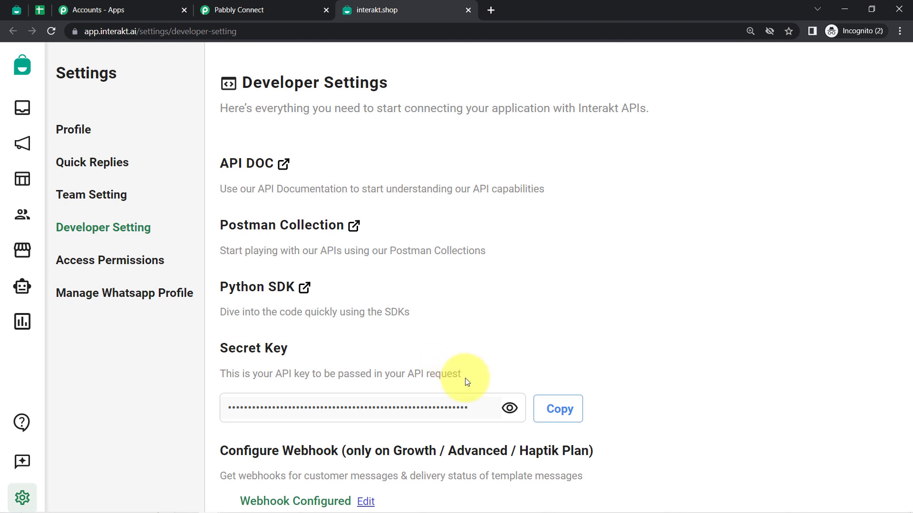
left_click(551, 414)
left_click(232, 9)
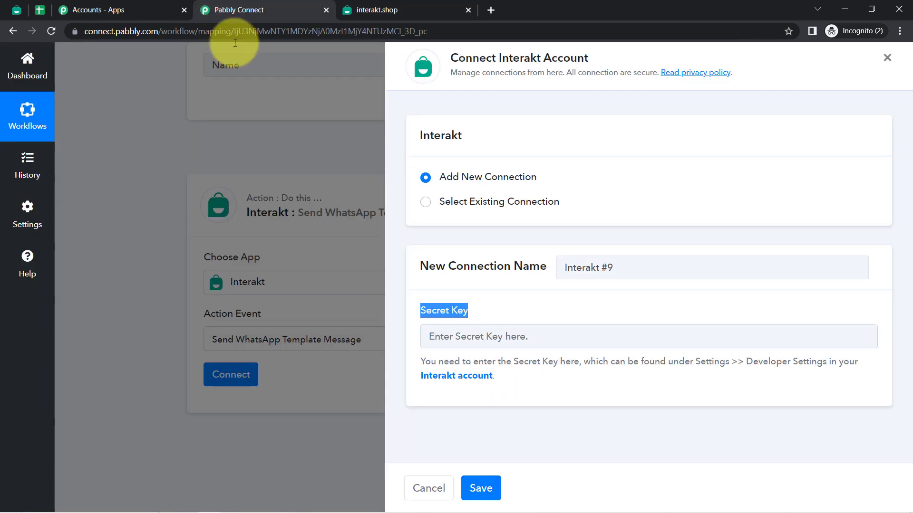
left_click(462, 328)
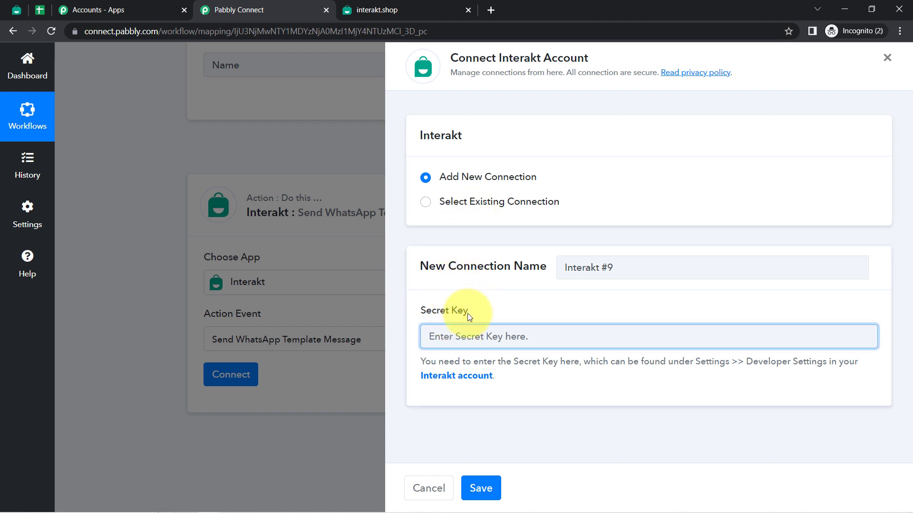
Connect the action through the existing Interakt #8 connection and save it.
left_click(518, 201)
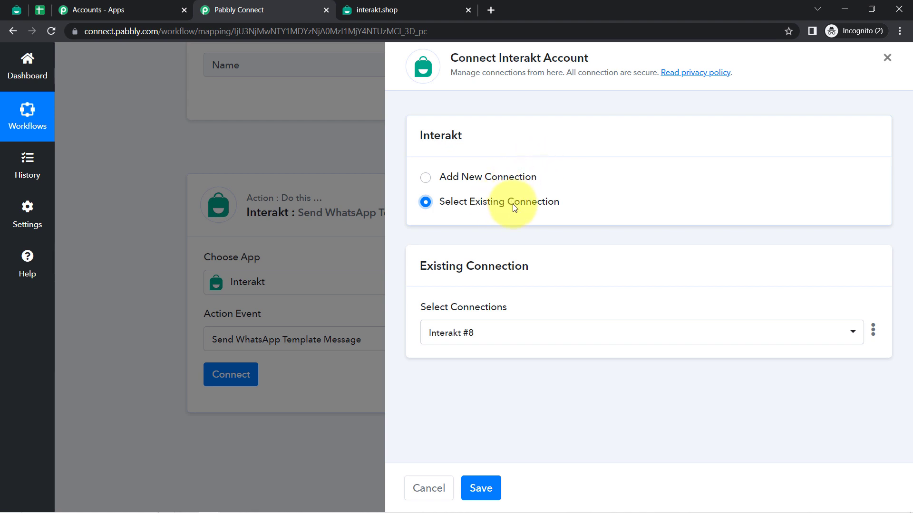
left_click(483, 489)
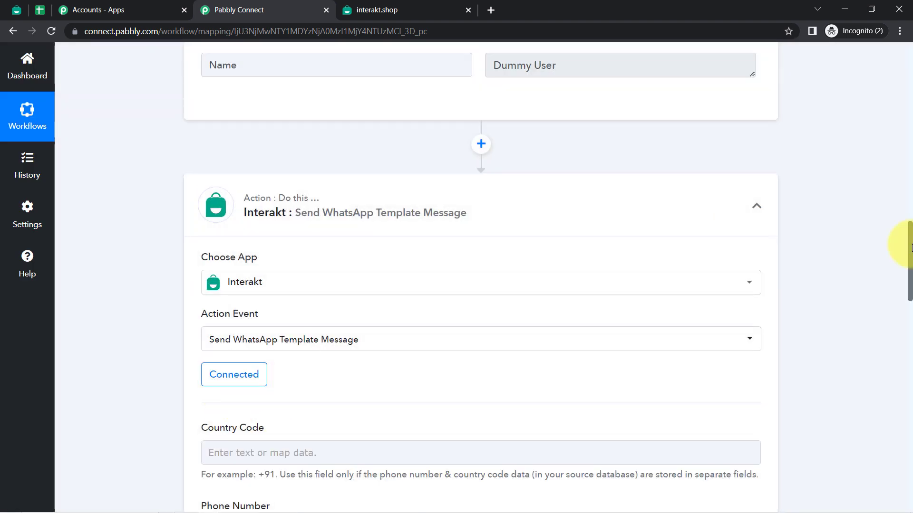
Examine the action's phone number fields and the Important Note about which of them are mandatory.
left_click_drag(909, 242, 909, 298)
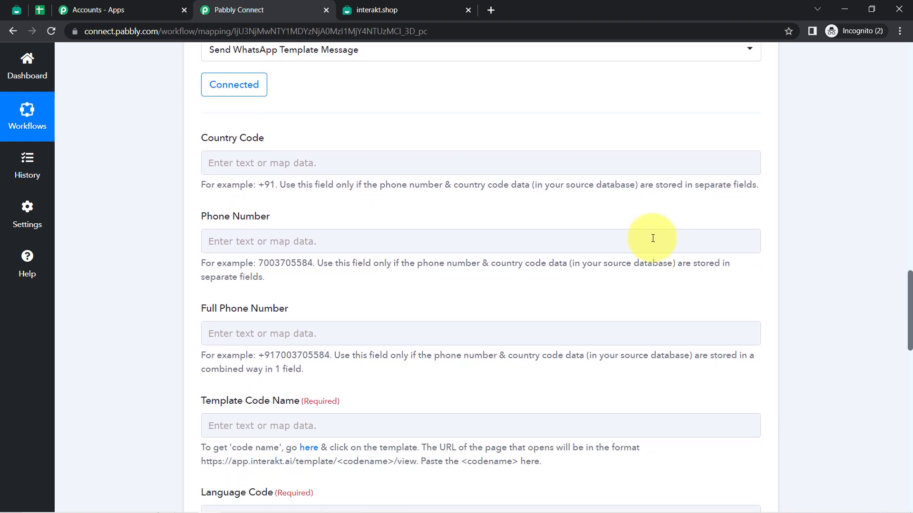
left_click_drag(212, 216, 261, 218)
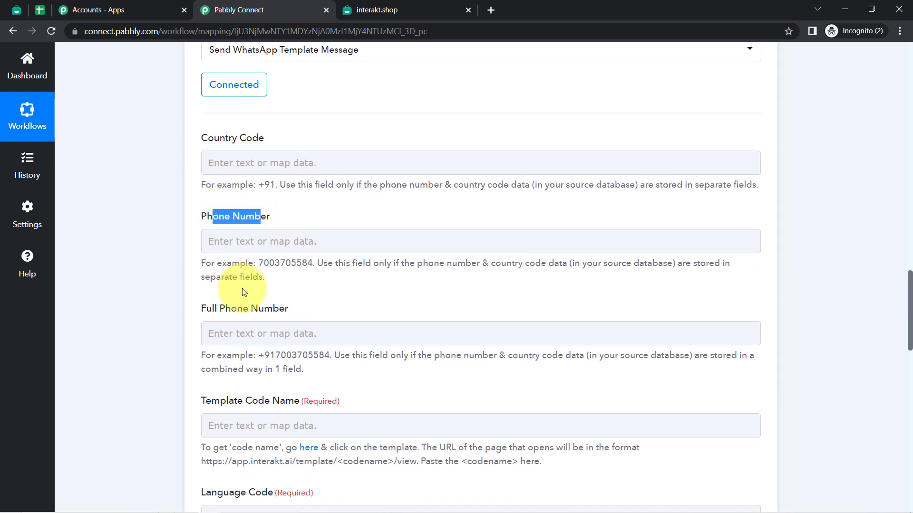
left_click_drag(218, 305, 275, 308)
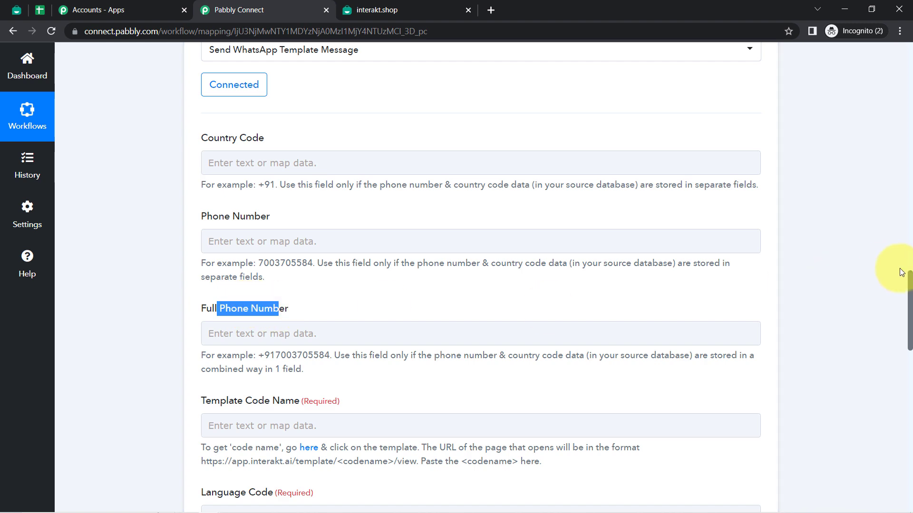
left_click_drag(908, 284, 899, 418)
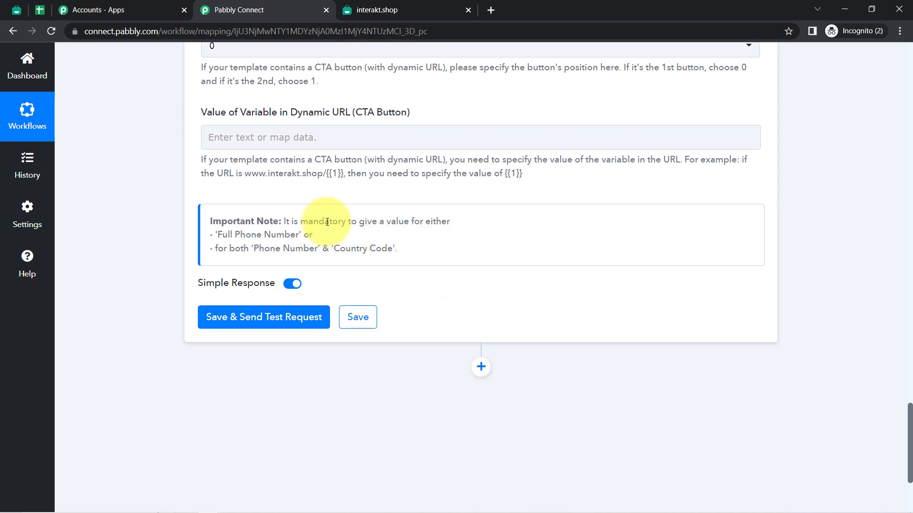
left_click_drag(325, 221, 434, 223)
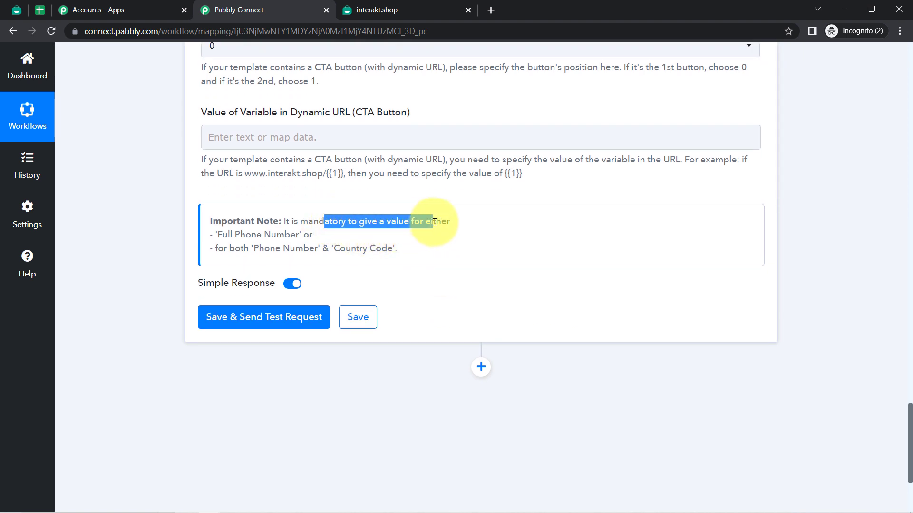
left_click_drag(229, 235, 391, 252)
left_click(240, 244)
Compare the example formats of the Full Phone Number, Phone Number and Country Code fields with the captured WhatsApp number.
left_click_drag(909, 468, 891, 360)
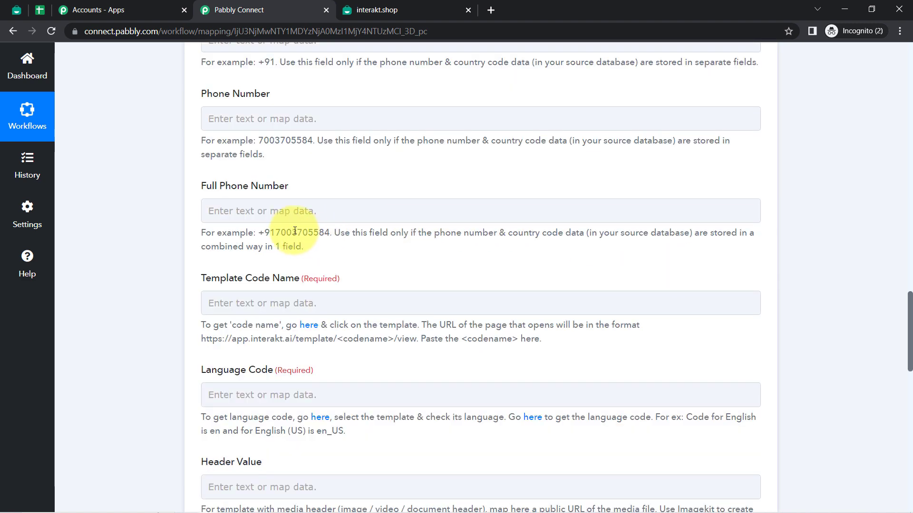
left_click_drag(279, 235, 305, 235)
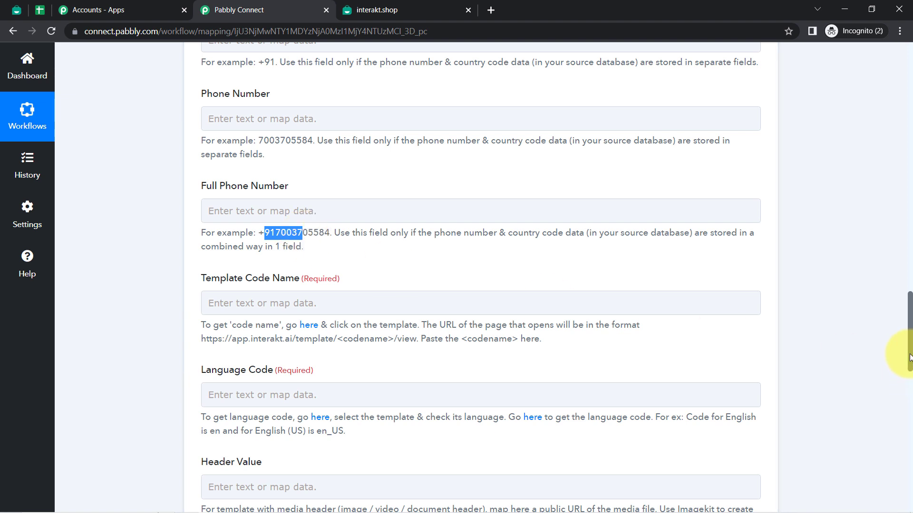
left_click_drag(909, 357, 908, 339)
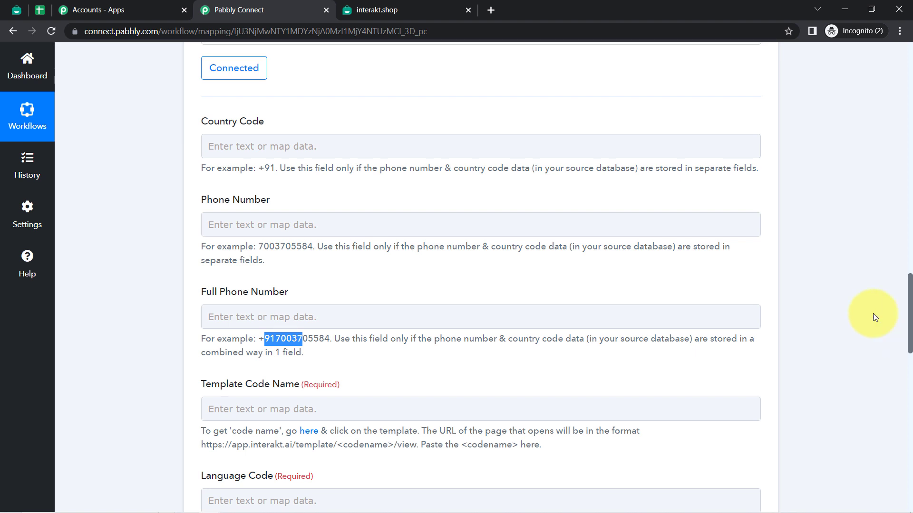
left_click_drag(208, 200, 245, 200)
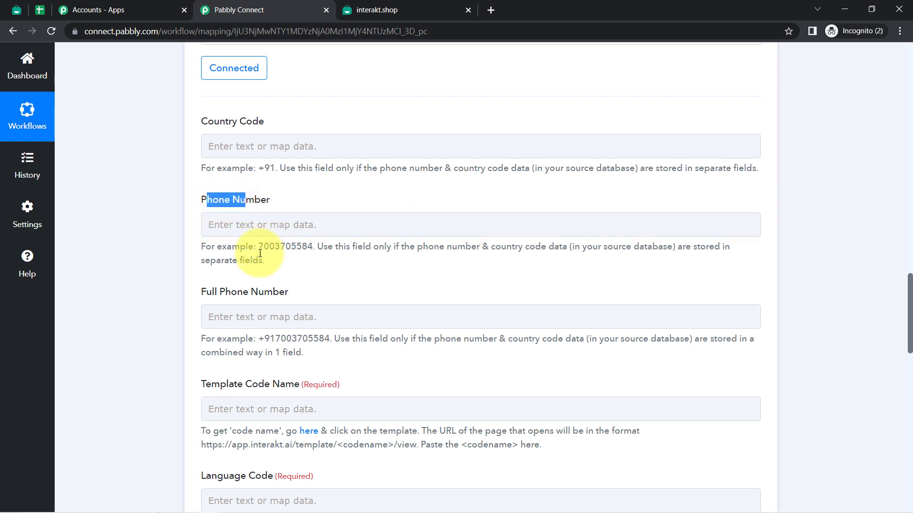
left_click_drag(258, 247, 313, 247)
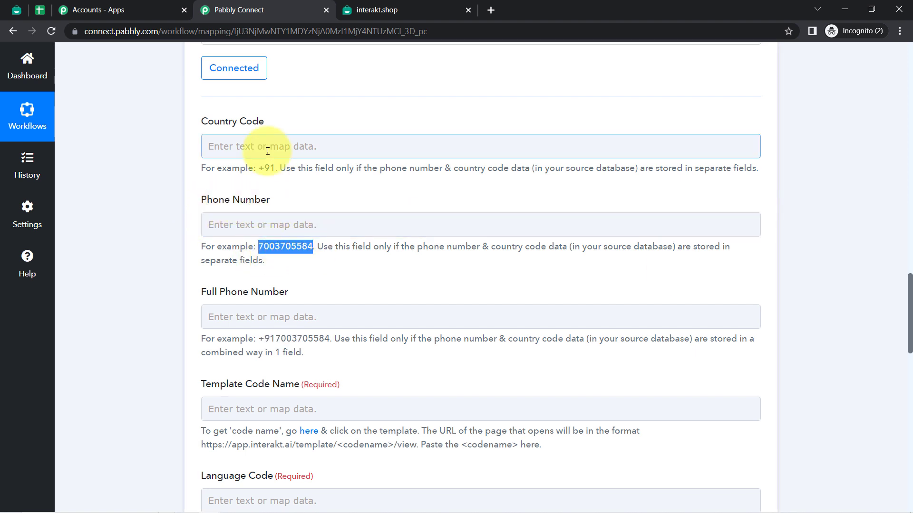
left_click_drag(207, 121, 240, 123)
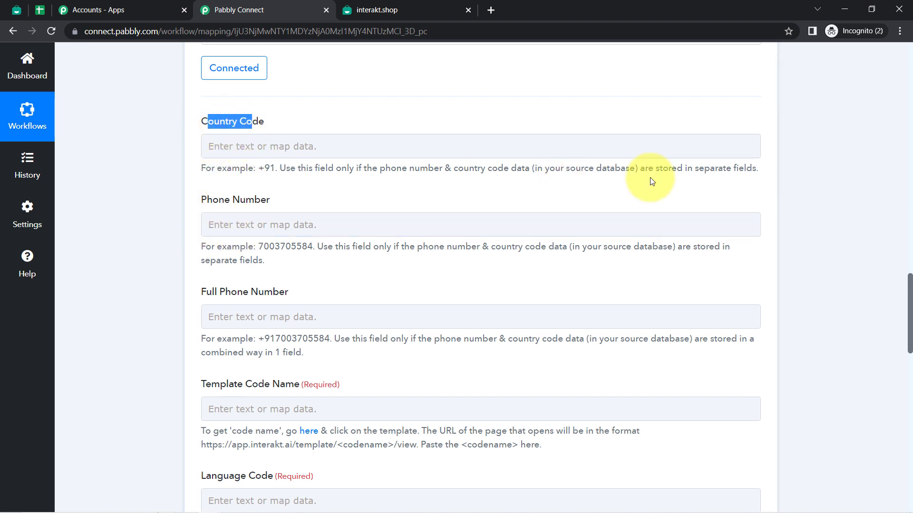
left_click_drag(910, 332, 902, 230)
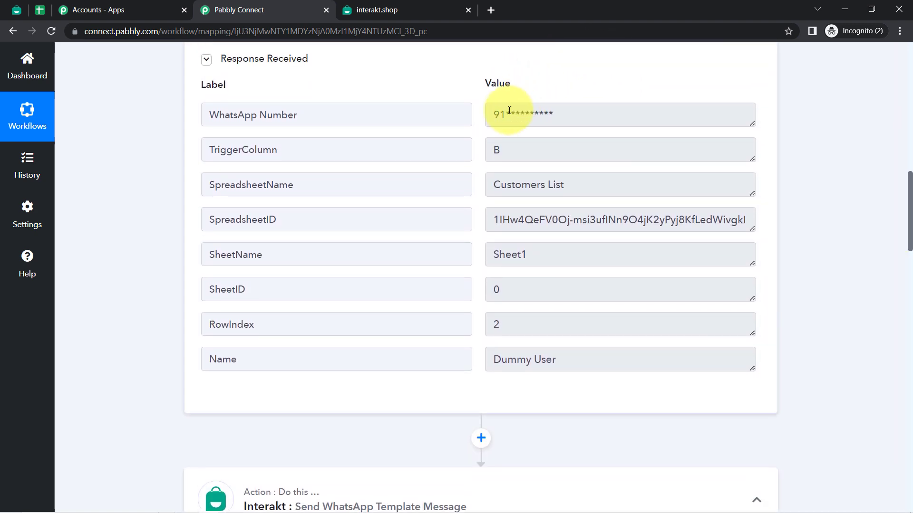
left_click_drag(506, 114, 486, 114)
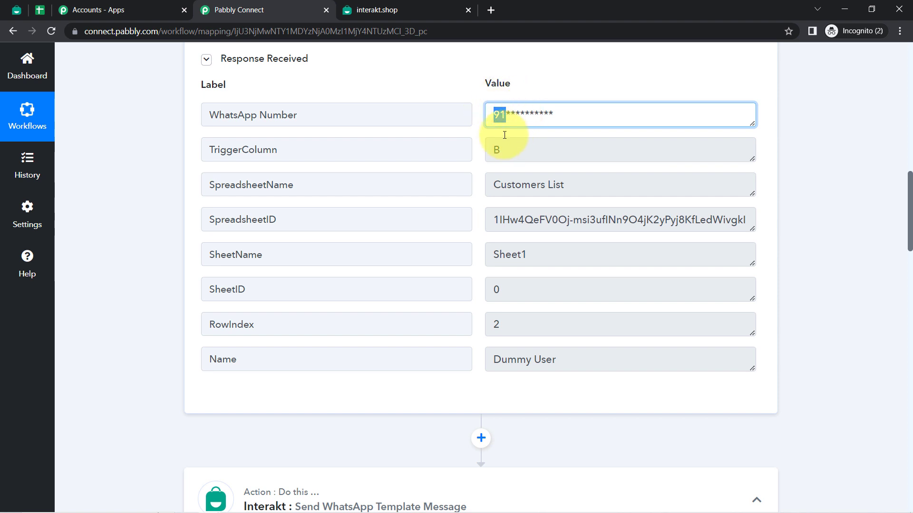
Fill Full Phone Number with a "+" followed by the WhatsApp Number mapped from the Google Sheets trigger.
left_click_drag(909, 203, 907, 331)
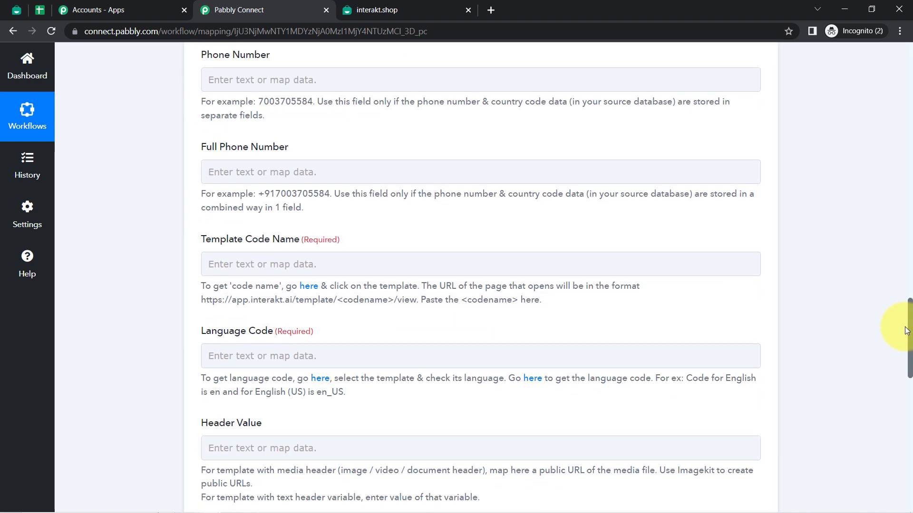
left_click_drag(200, 146, 282, 147)
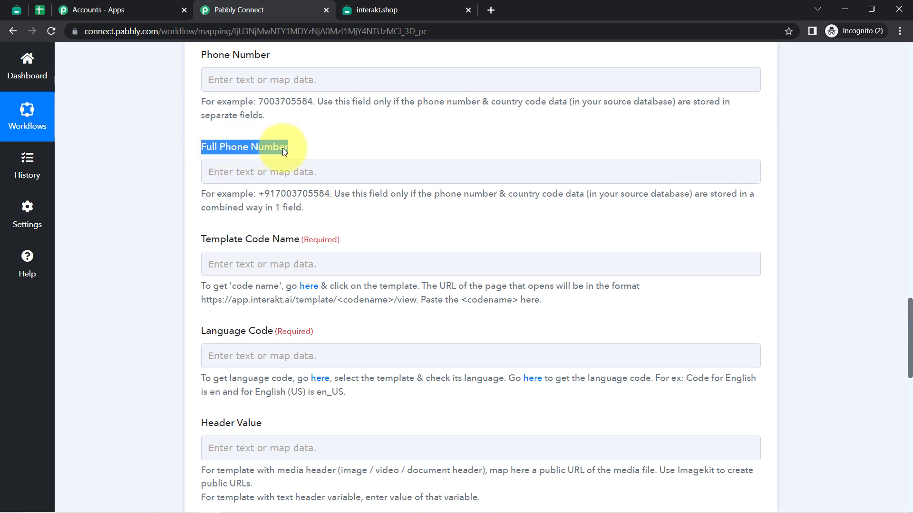
left_click(216, 177)
type("+")
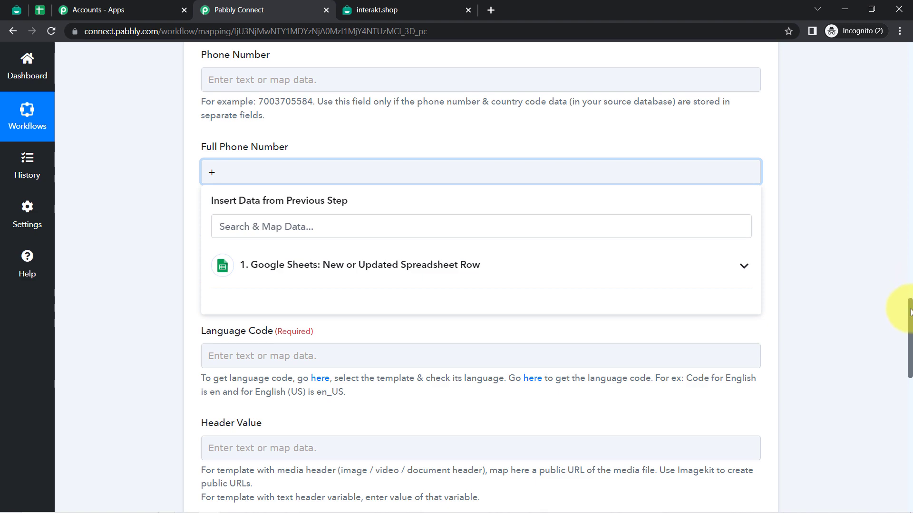
left_click_drag(910, 312, 909, 166)
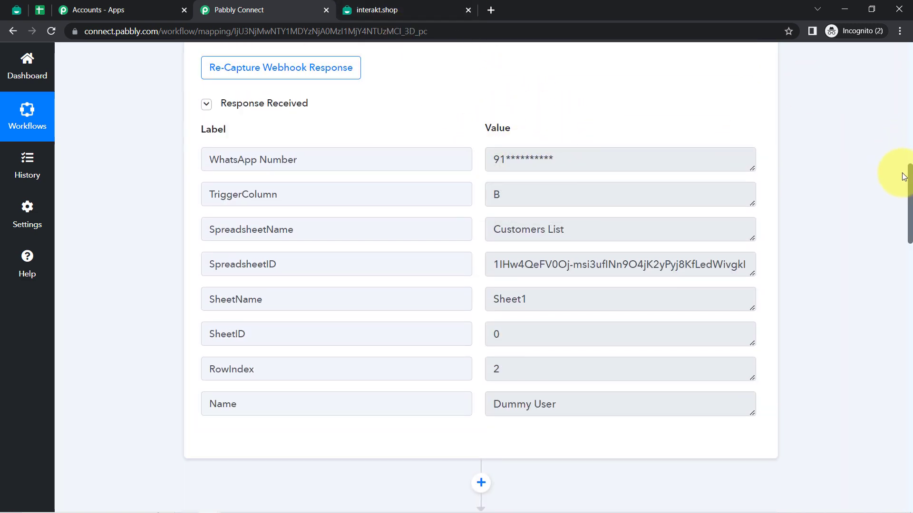
left_click_drag(910, 187, 910, 354)
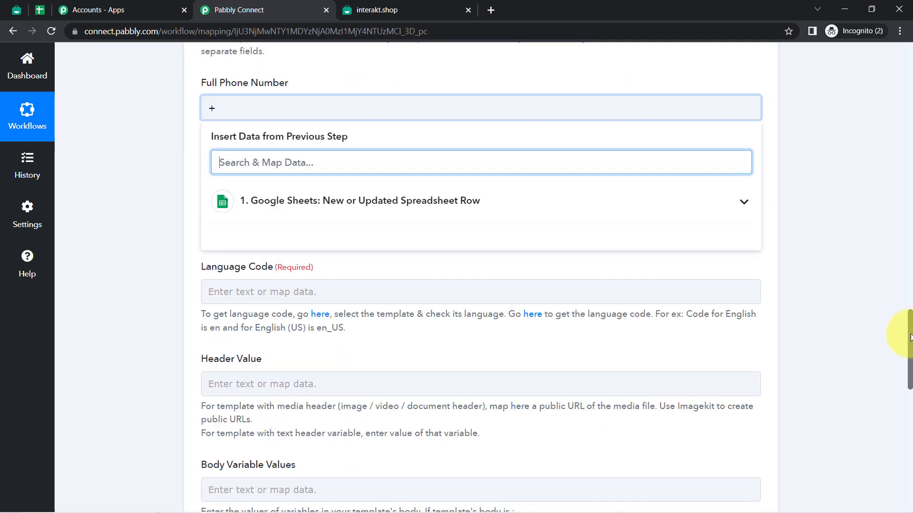
left_click(143, 123)
left_click(233, 108)
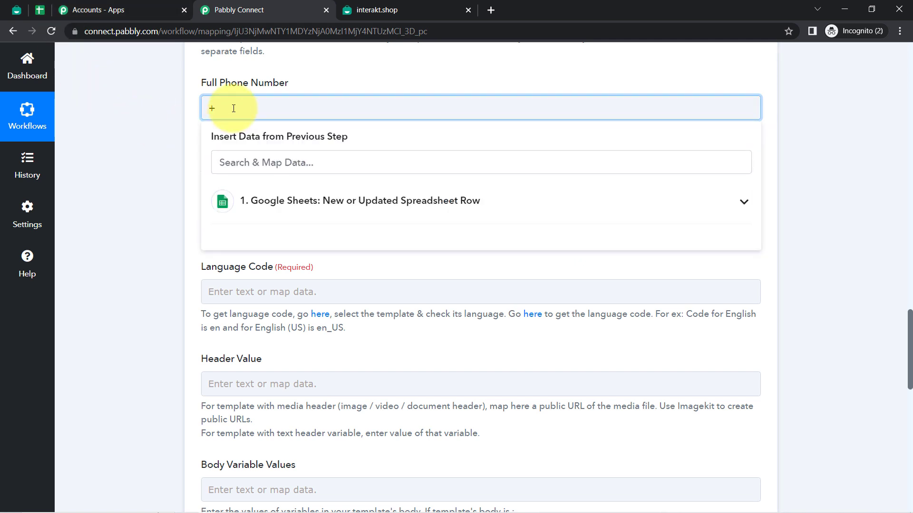
left_click(261, 202)
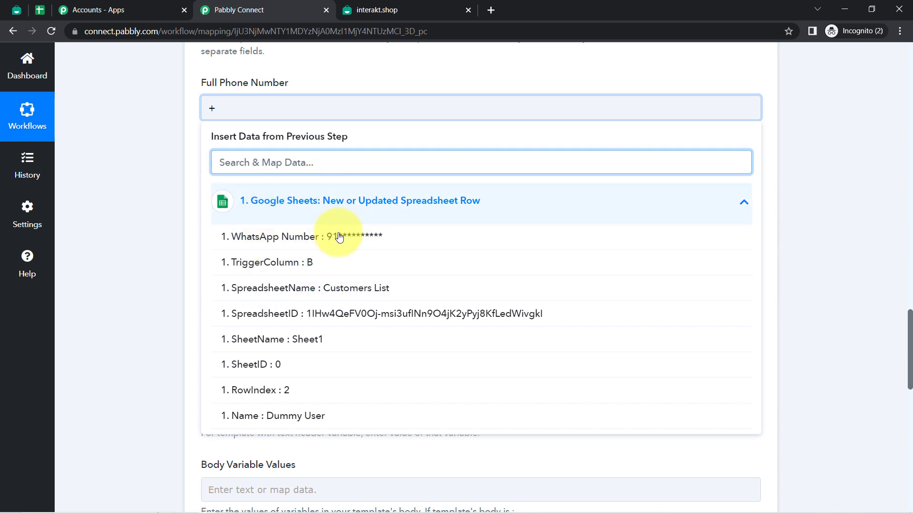
left_click(358, 243)
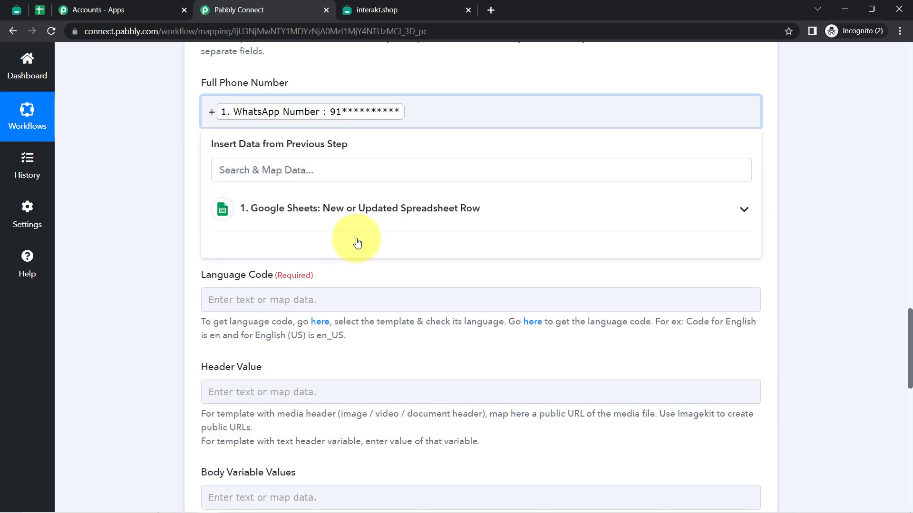
Check the Full Phone Number usage note against the number format in the WhatsApp Number column of the Customers List spreadsheet.
left_click(158, 129)
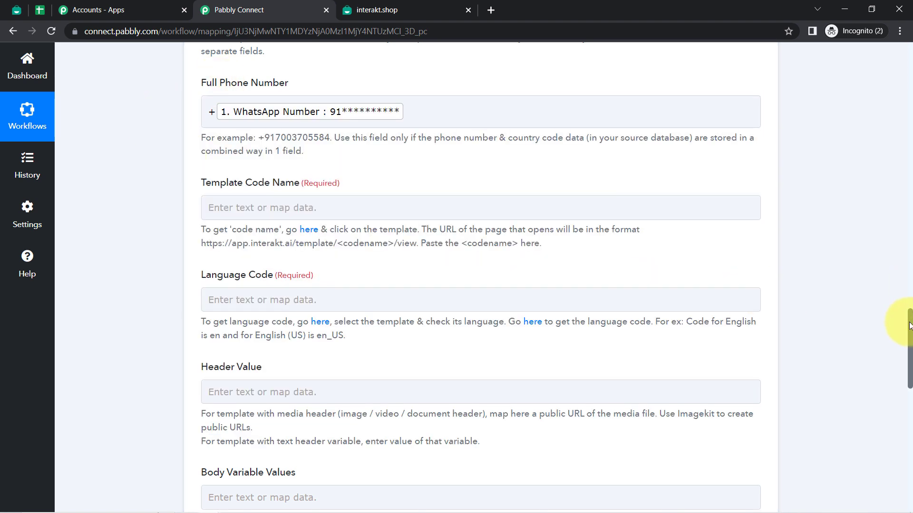
left_click_drag(909, 326, 909, 299)
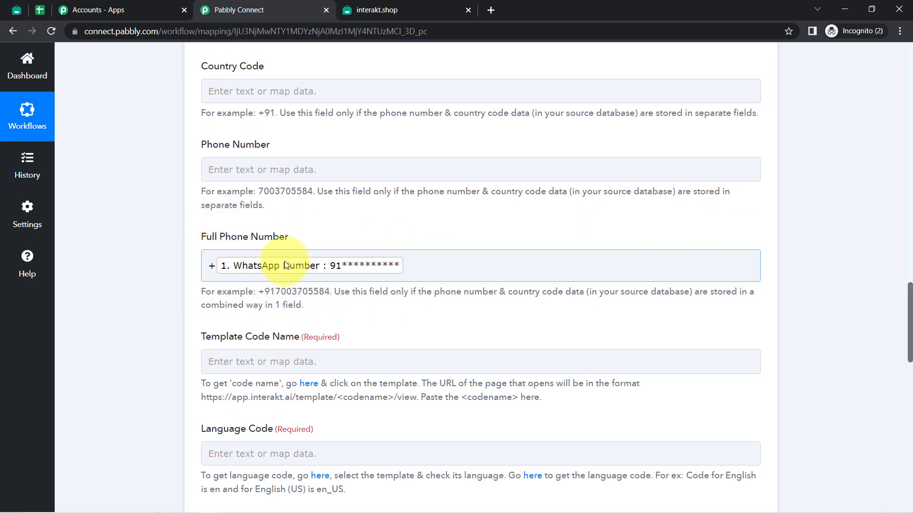
left_click_drag(254, 291, 294, 302)
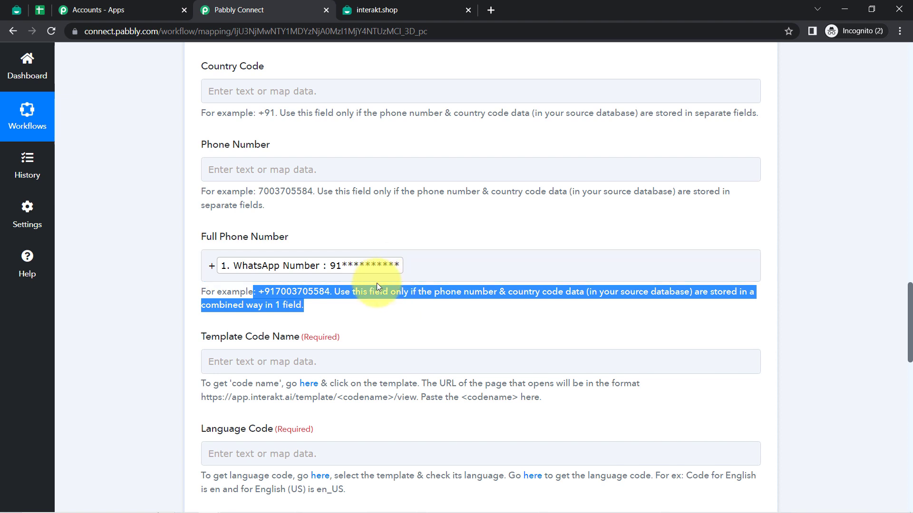
left_click(32, 9)
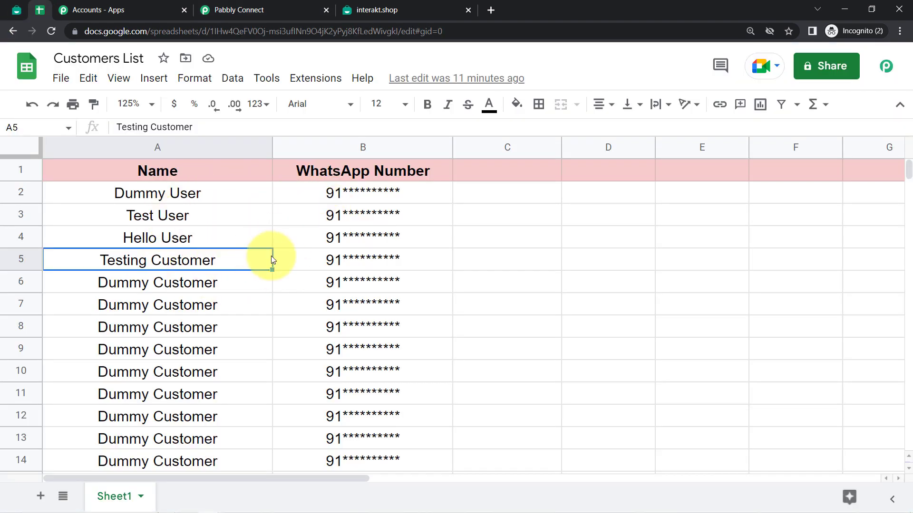
left_click(343, 187)
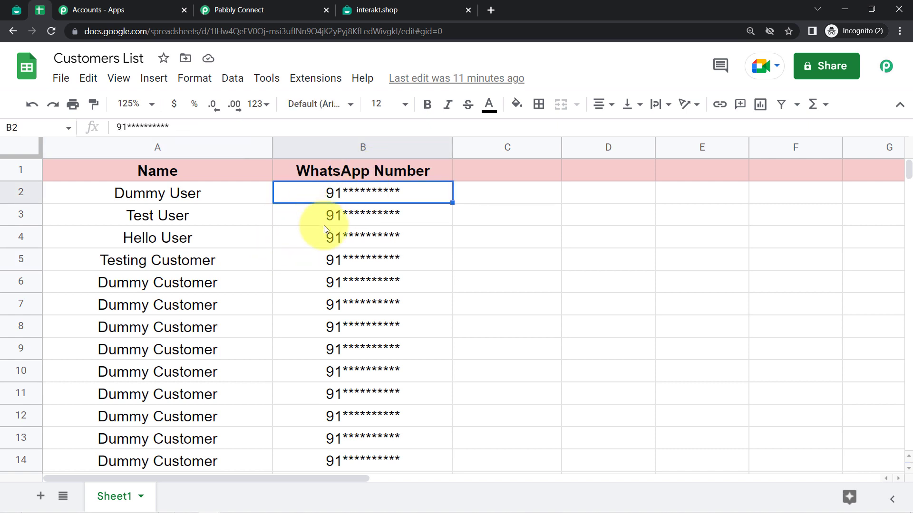
left_click(293, 10)
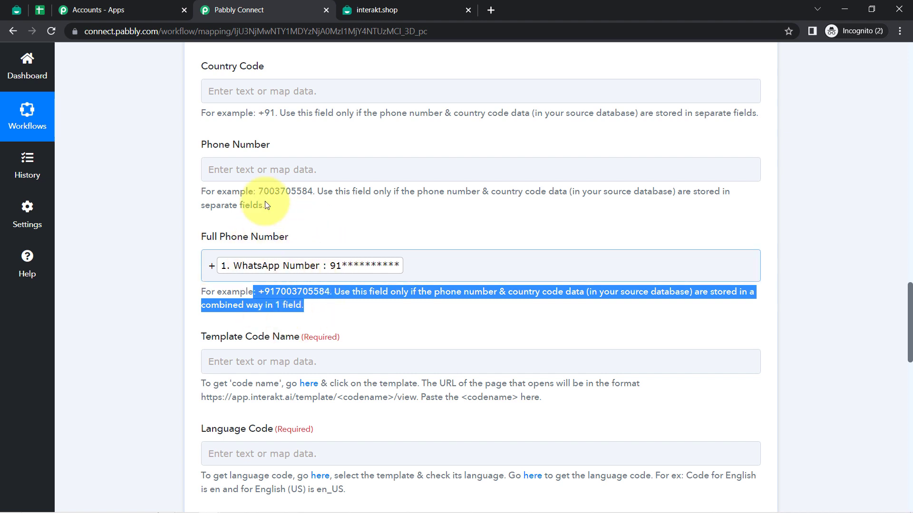
left_click(131, 315)
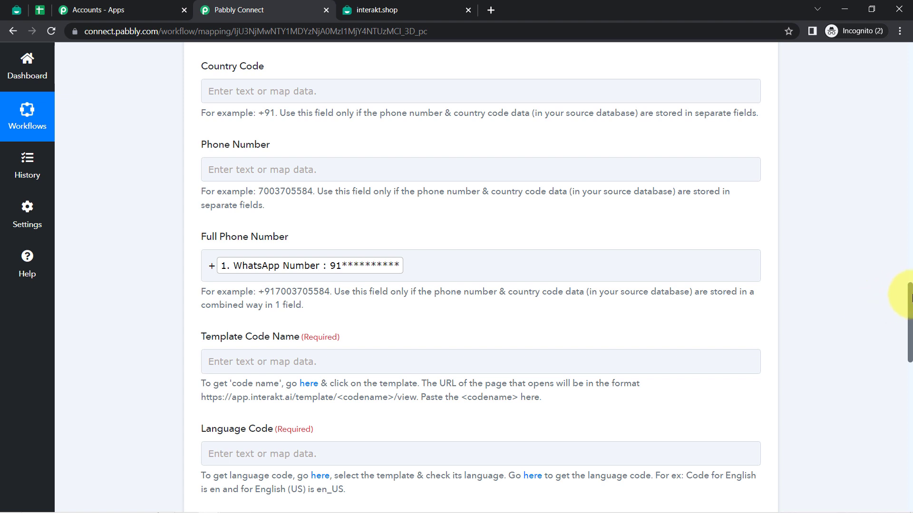
Review the Template Code Name field, switch to Interakt and open the list of active WhatsApp templates.
left_click_drag(910, 298, 910, 332)
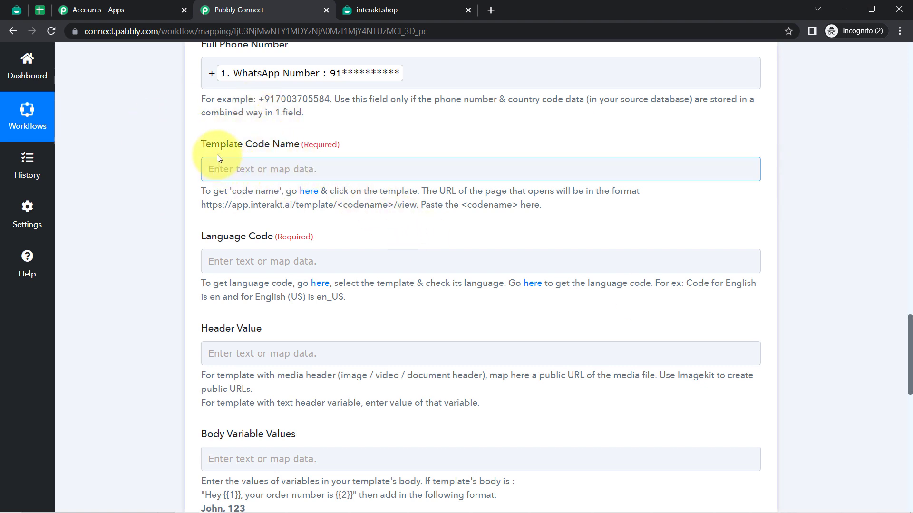
left_click(21, 10)
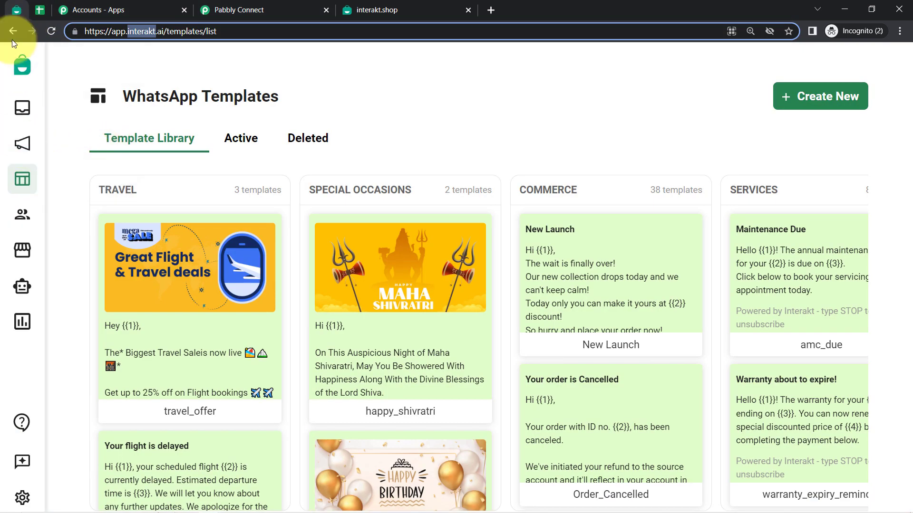
left_click(19, 187)
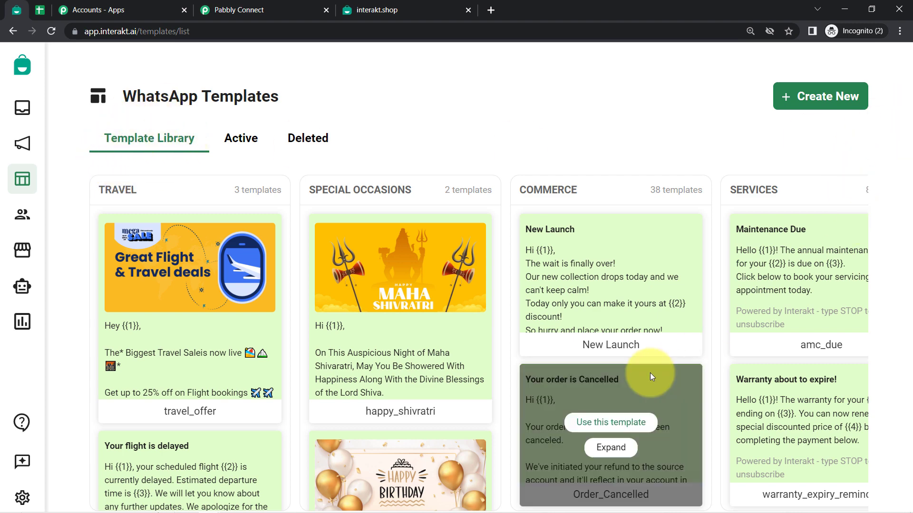
scroll(618, 380, "down", 3)
scroll(309, 347, "down", 3)
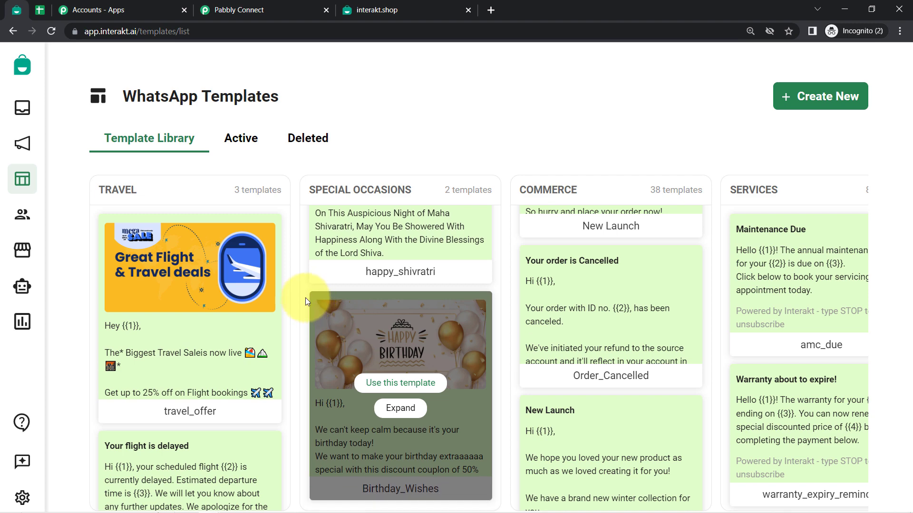
left_click(112, 35)
left_click(233, 143)
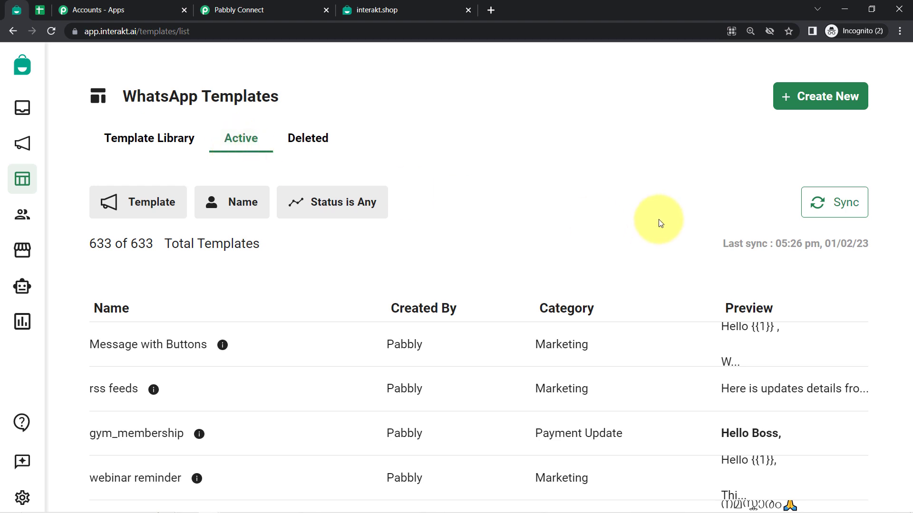
Reduce the browser zoom by two levels so the active template list shows its Languages column.
scroll(650, 174, "down", 1)
scroll(652, 177, "down", 2)
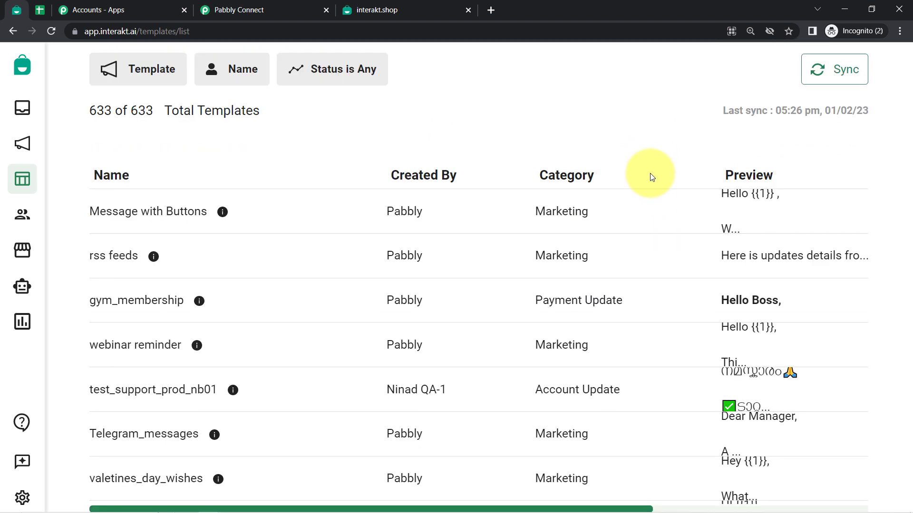
scroll(651, 177, "up", 2)
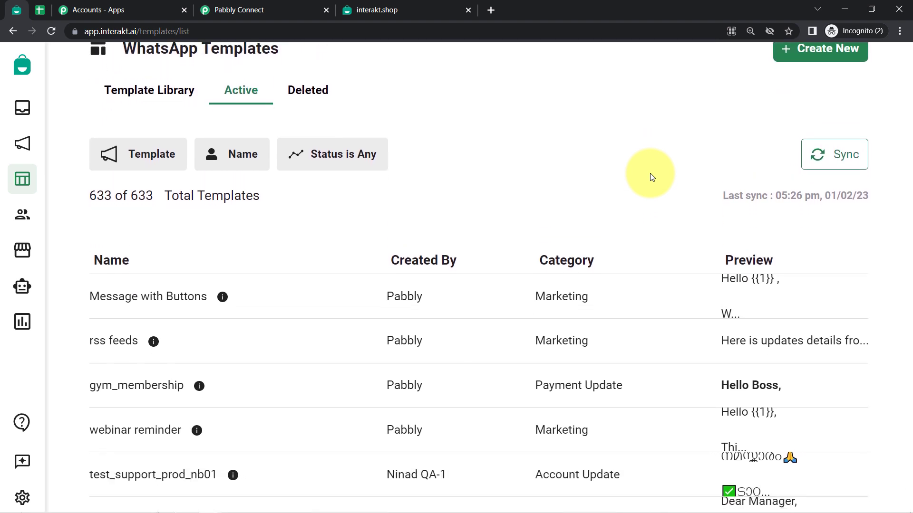
scroll(651, 177, "down", 2)
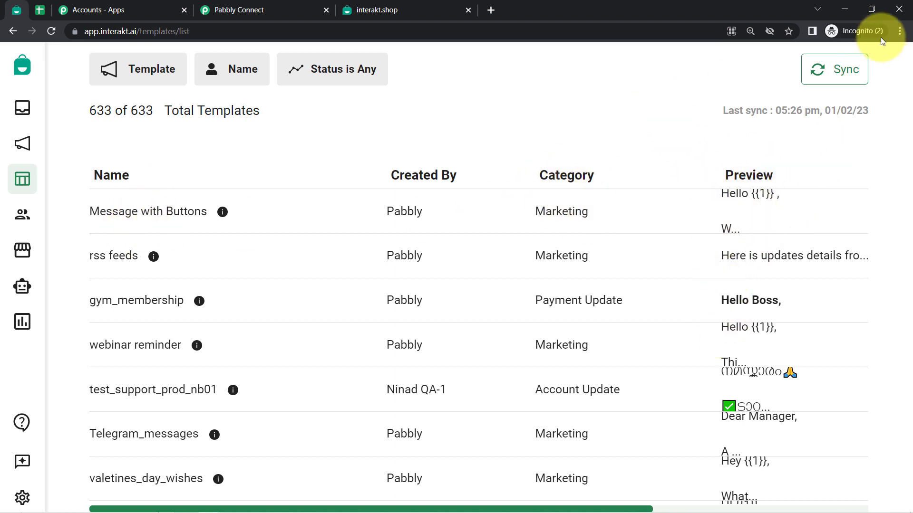
left_click(900, 31)
left_click(822, 124)
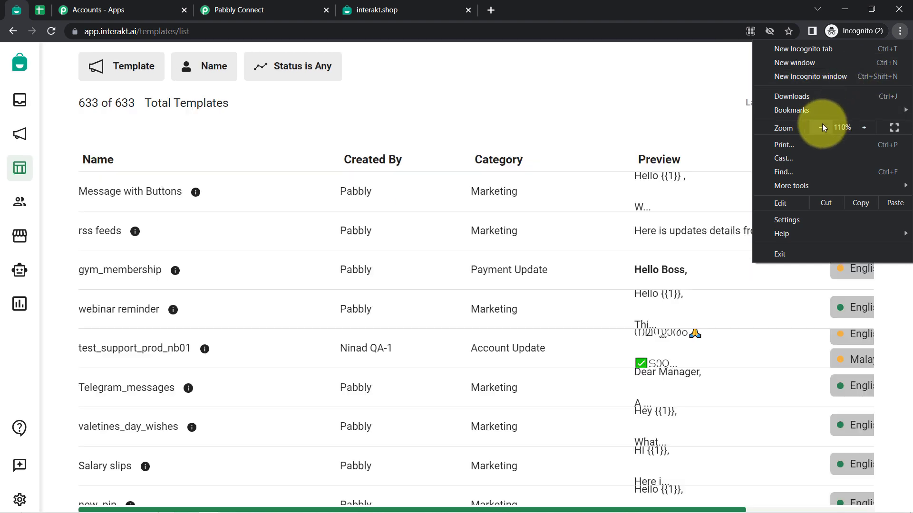
left_click(822, 124)
left_click(666, 121)
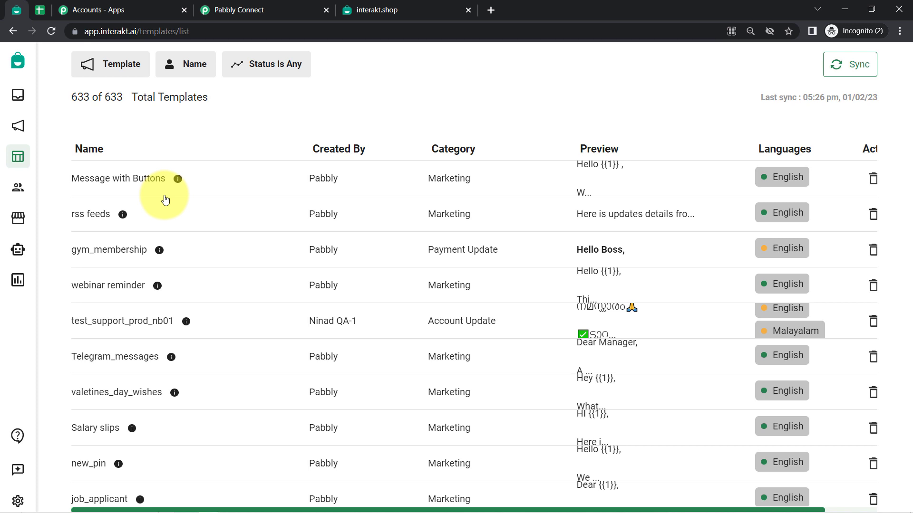
Look through the status filter options and the active templates with their language approval indicators.
left_click(246, 63)
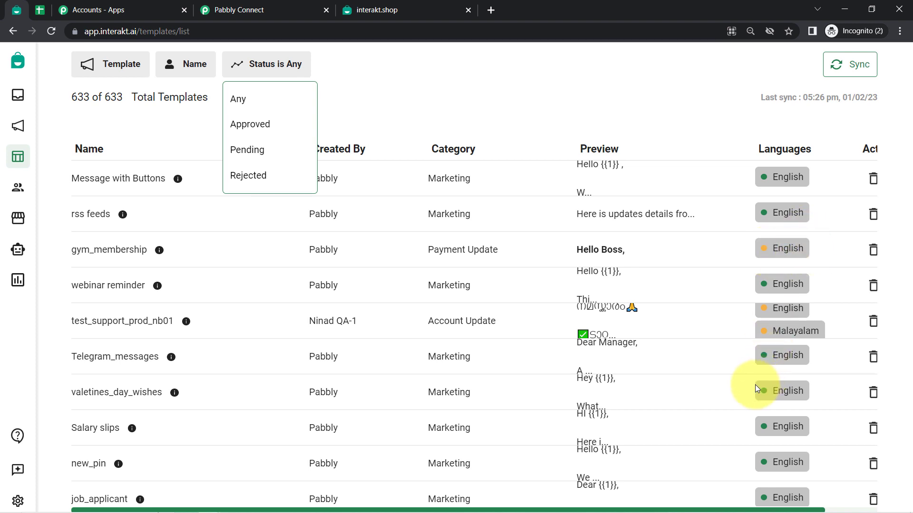
left_click(683, 111)
scroll(725, 410, "down", 9)
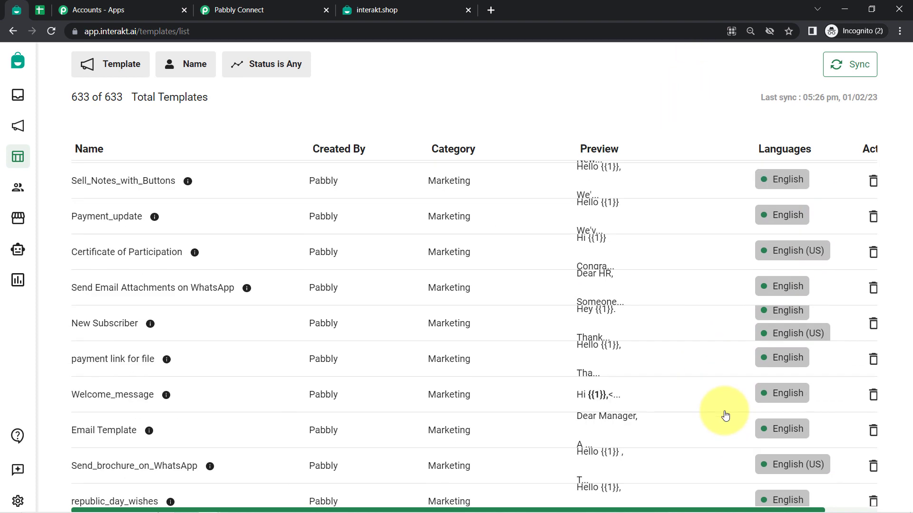
scroll(724, 416, "down", 7)
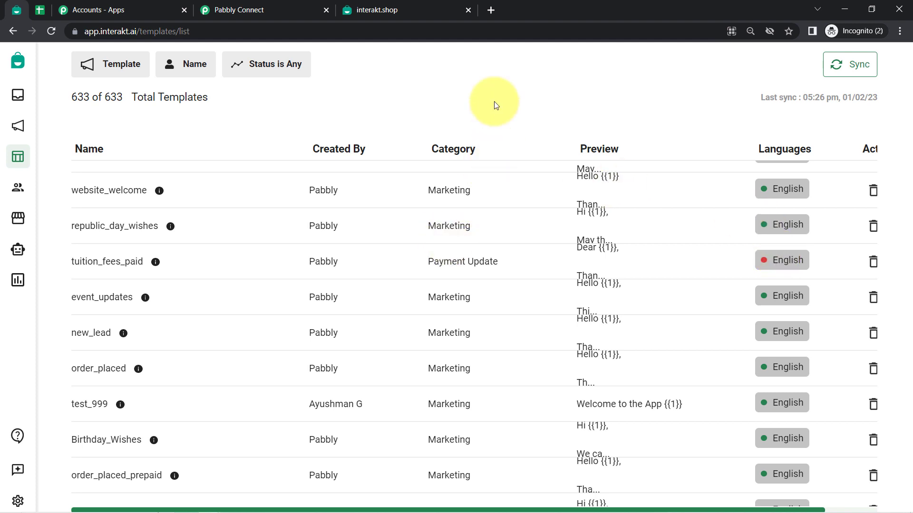
scroll(493, 102, "up", 3)
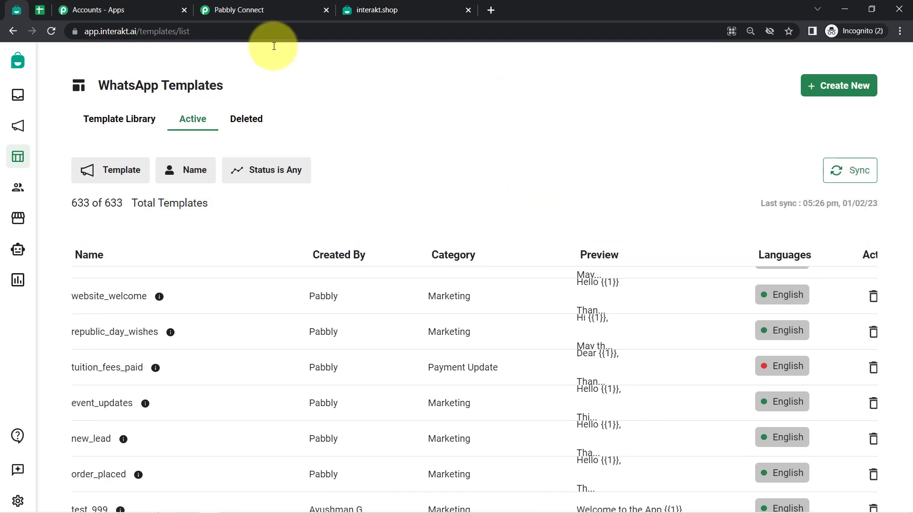
scroll(163, 295, "down", 10)
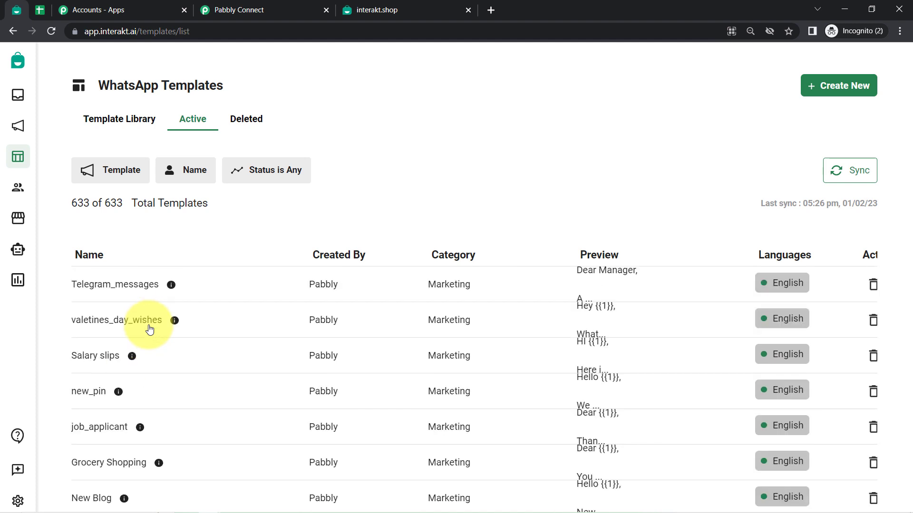
scroll(148, 328, "up", 2)
scroll(149, 329, "up", 3)
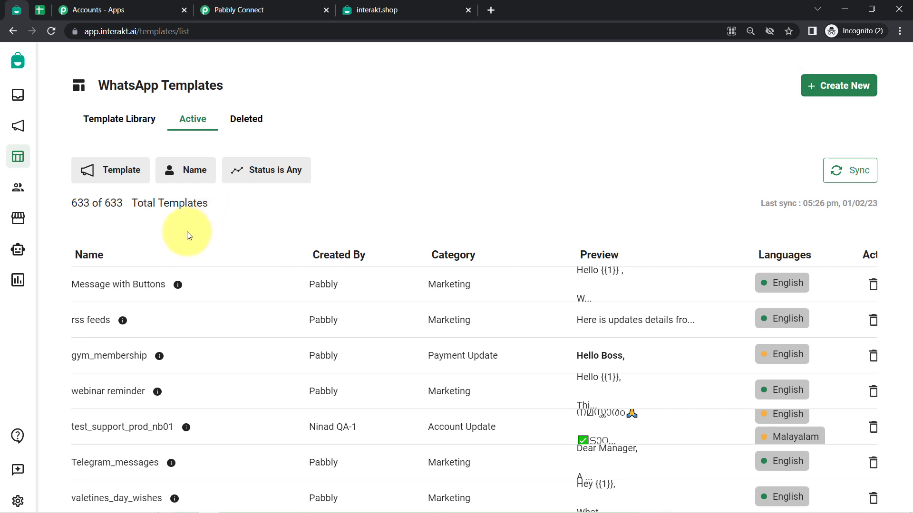
Open the Message with Buttons template and examine its name, language and optional header.
left_click(110, 286)
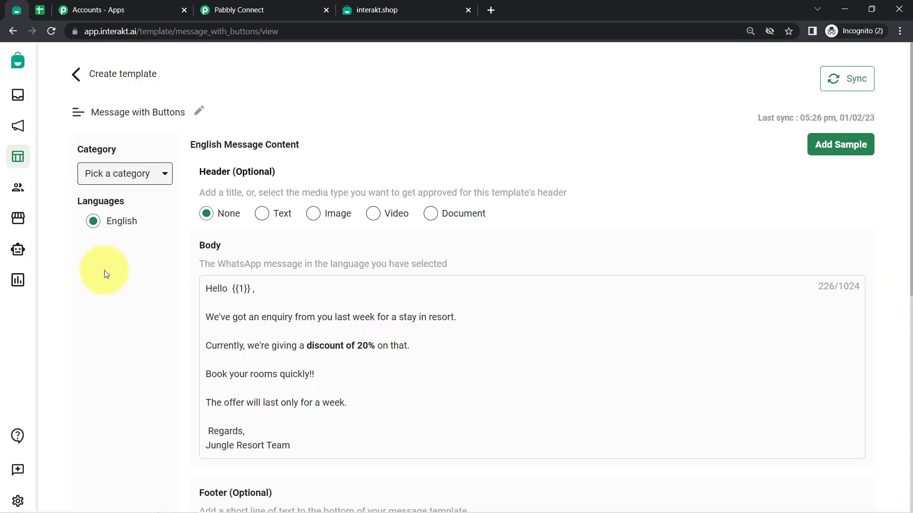
left_click_drag(92, 124, 171, 126)
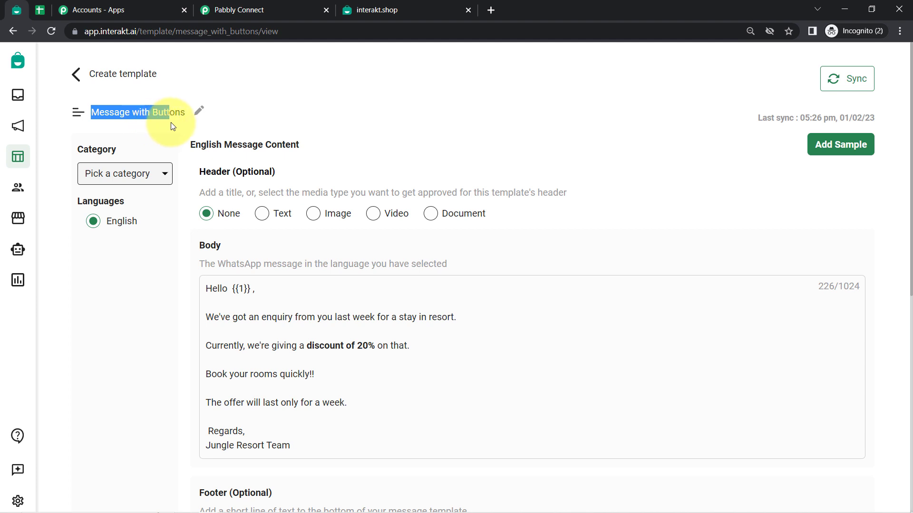
double_click(194, 146)
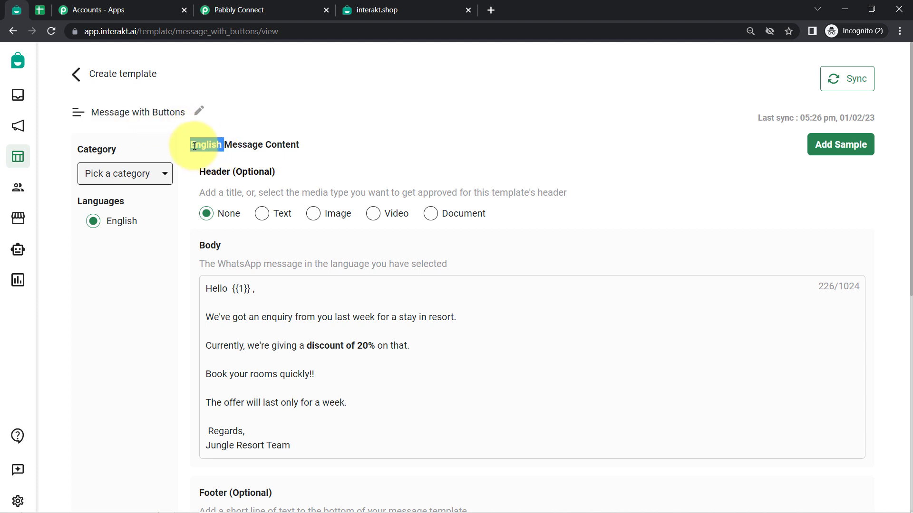
left_click_drag(200, 172, 262, 172)
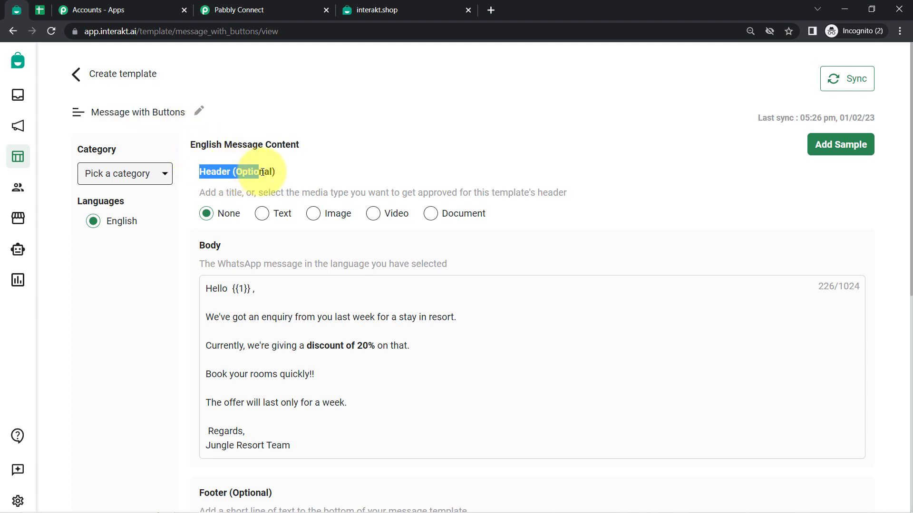
double_click(253, 172)
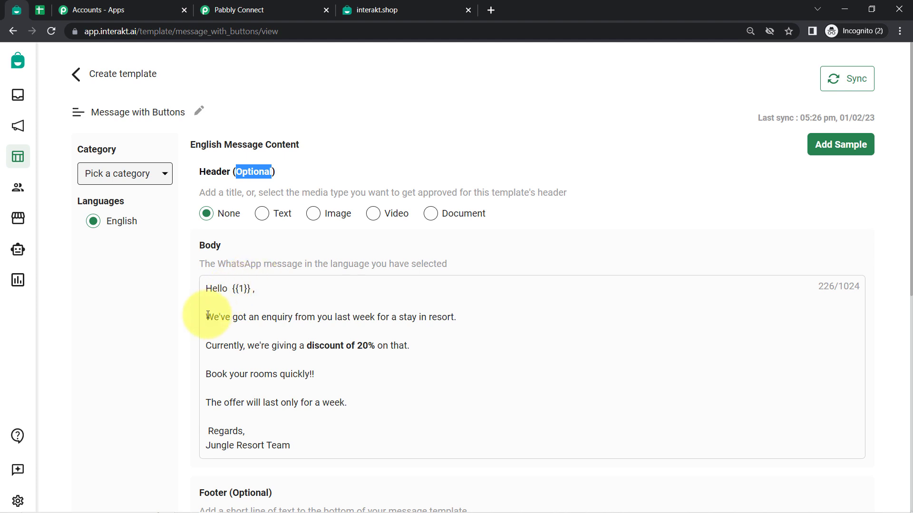
Examine the template's body message, its {{1}} variable and the code name in the page URL.
left_click_drag(207, 291, 216, 346)
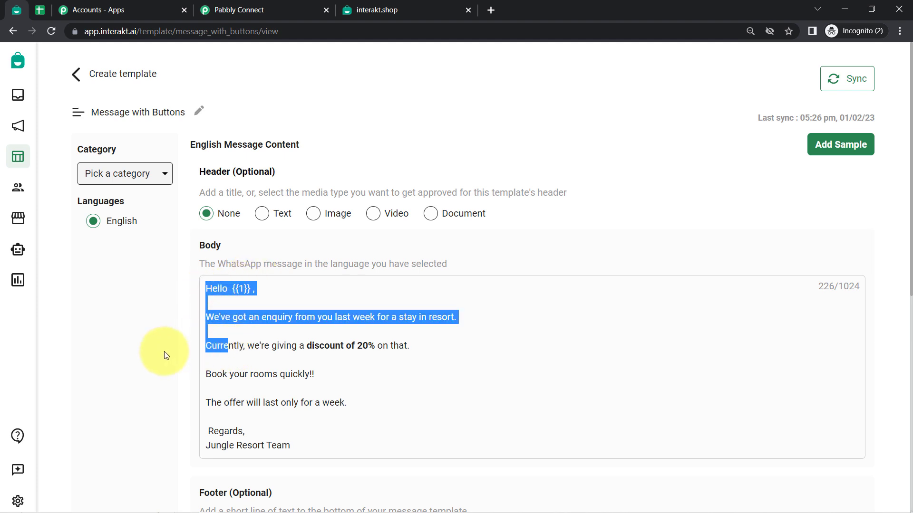
left_click(81, 267)
scroll(81, 267, "down", 3)
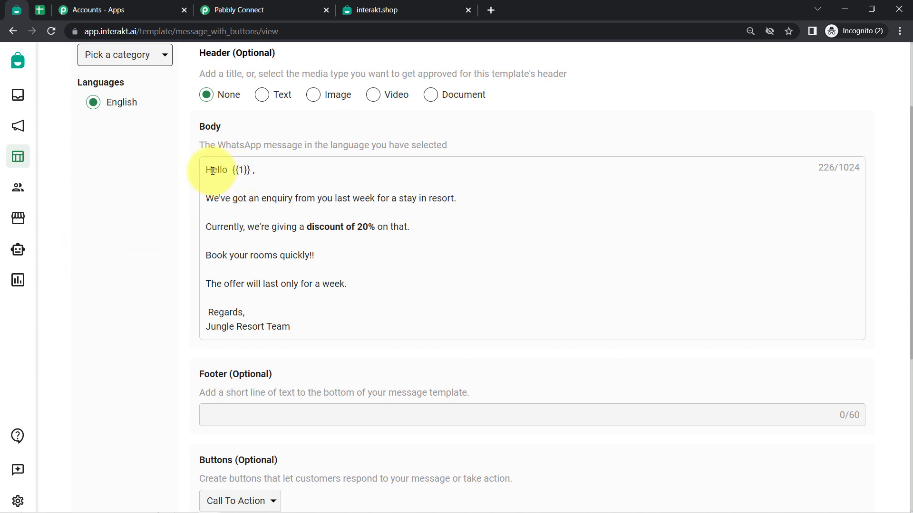
left_click_drag(213, 170, 258, 298)
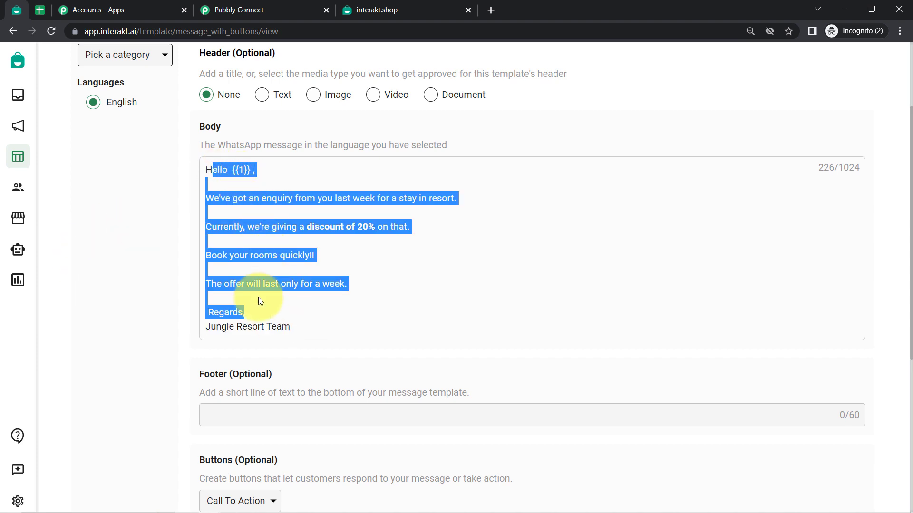
left_click(256, 294)
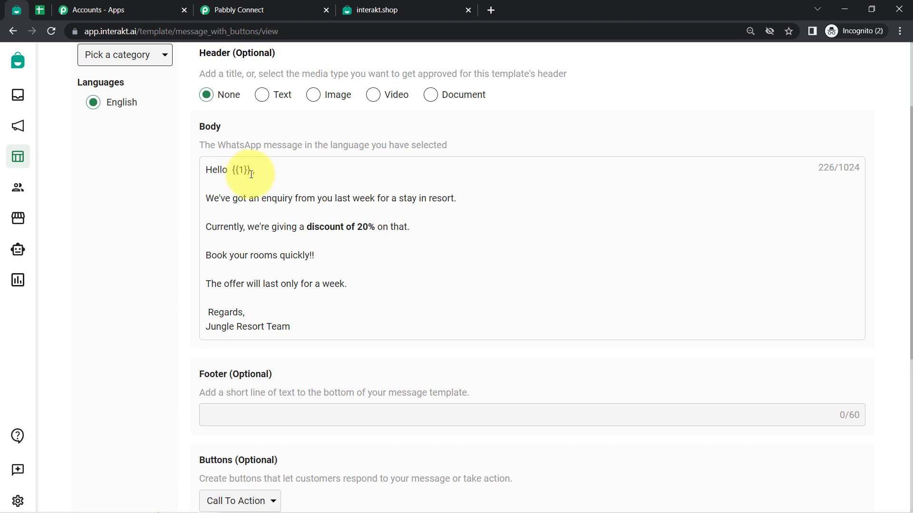
left_click_drag(251, 170, 222, 170)
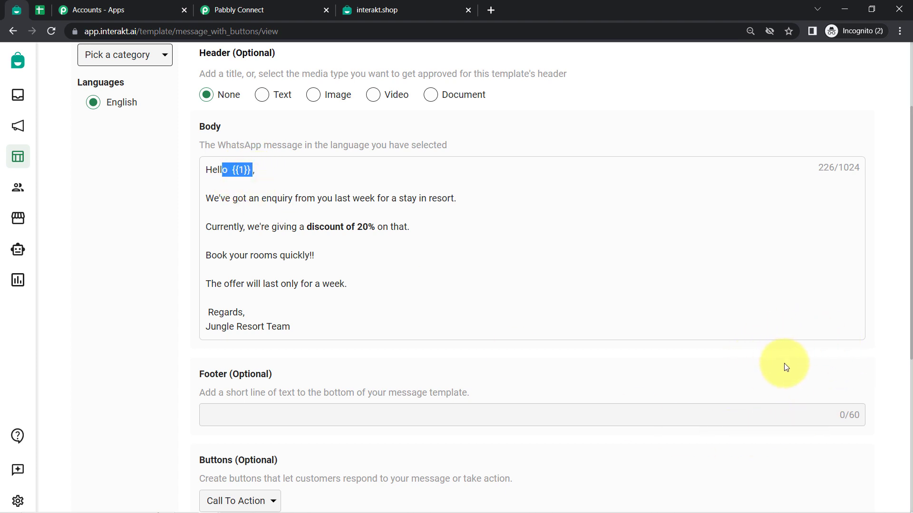
left_click(268, 33)
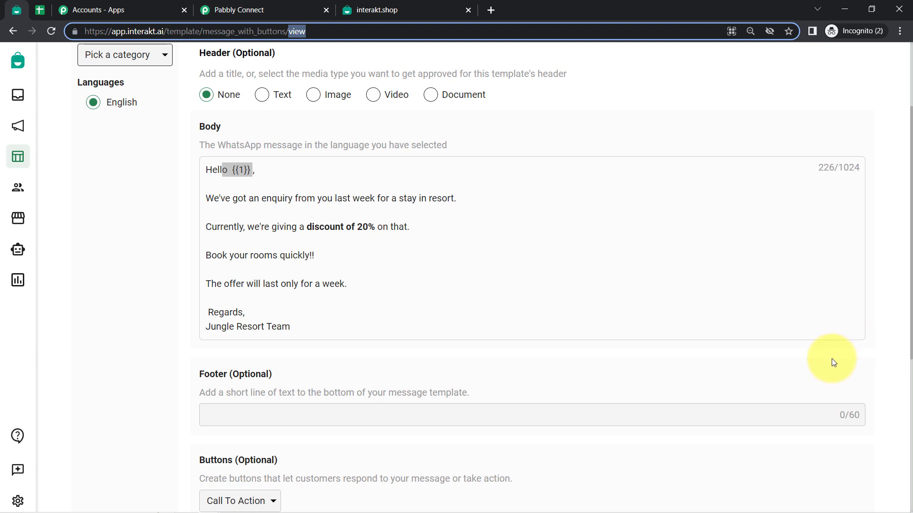
left_click(269, 178)
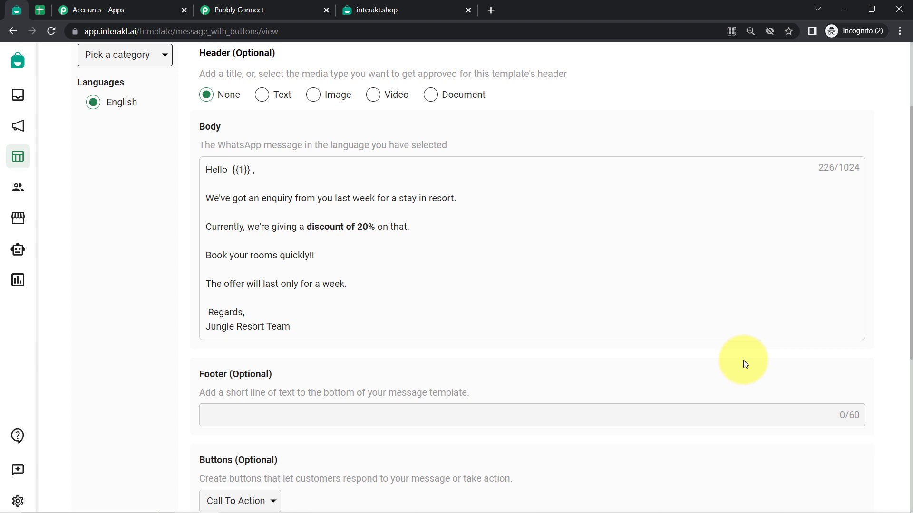
Examine the {{1}} variable after Hello and the extent of the template's whole body message.
left_click_drag(255, 169, 229, 170)
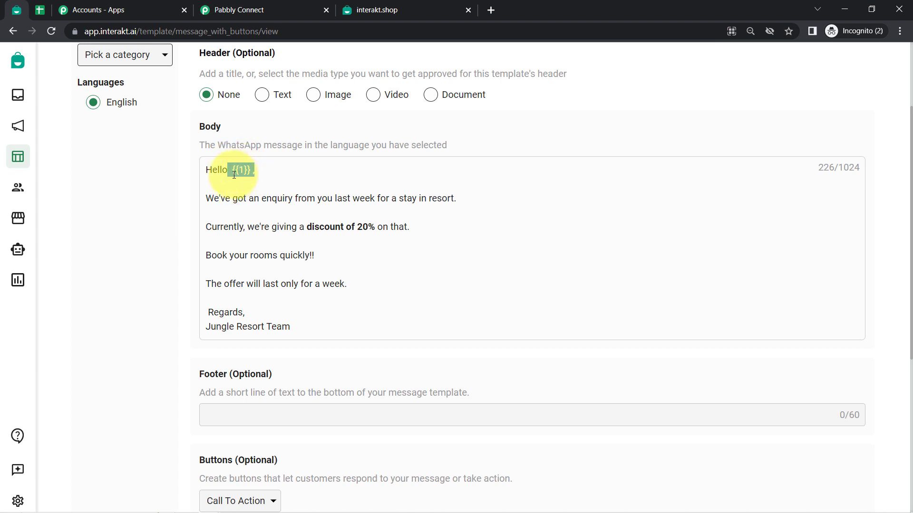
left_click(234, 175)
left_click_drag(232, 173, 259, 172)
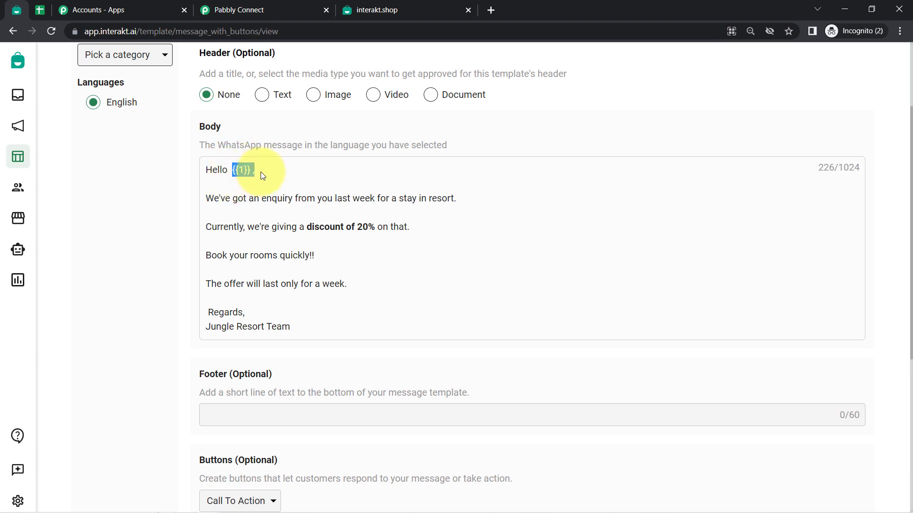
left_click_drag(220, 171, 293, 327)
left_click(238, 220)
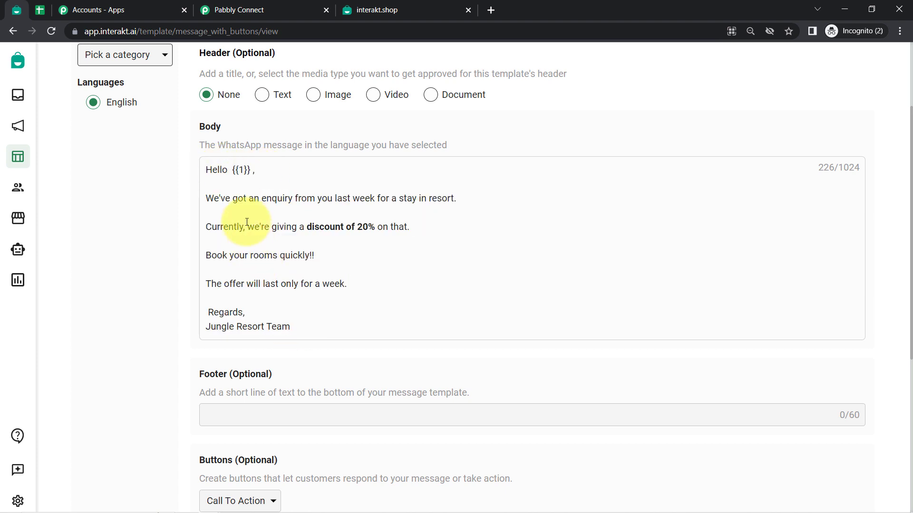
left_click_drag(230, 171, 257, 174)
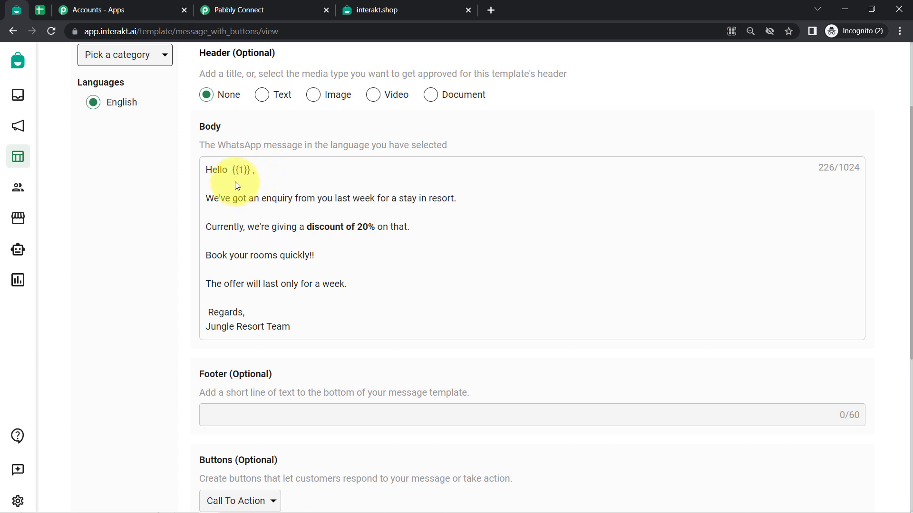
left_click_drag(220, 171, 282, 327)
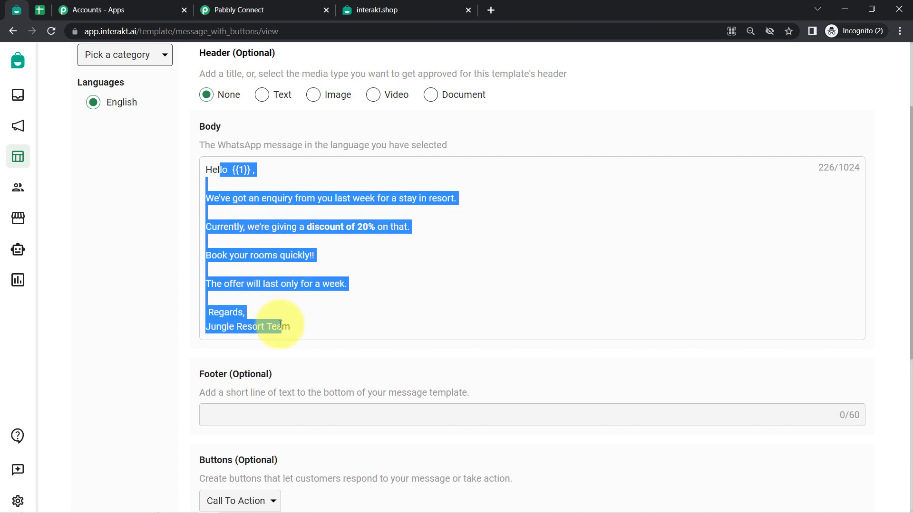
left_click(259, 233)
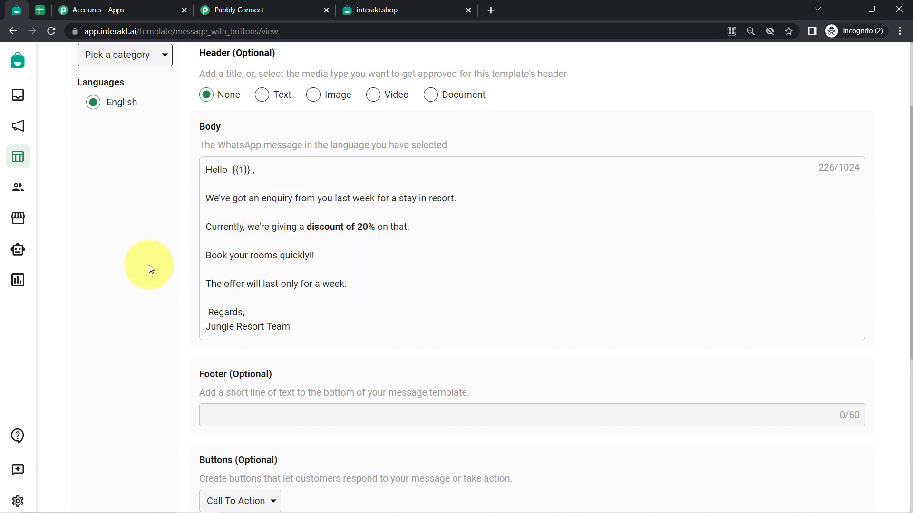
Read the template's body message line by line, and examine its footer and Call To Action button settings.
scroll(88, 204, "down", 1)
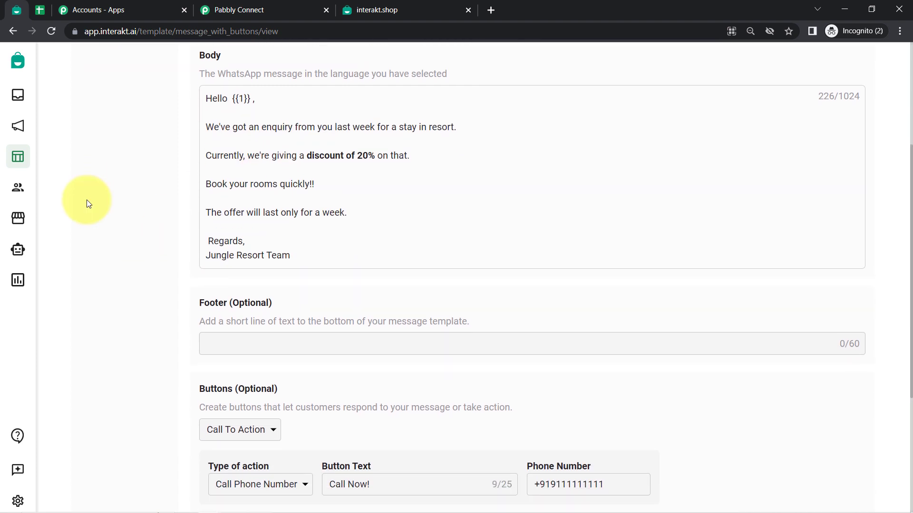
double_click(237, 99)
left_click_drag(230, 127, 442, 126)
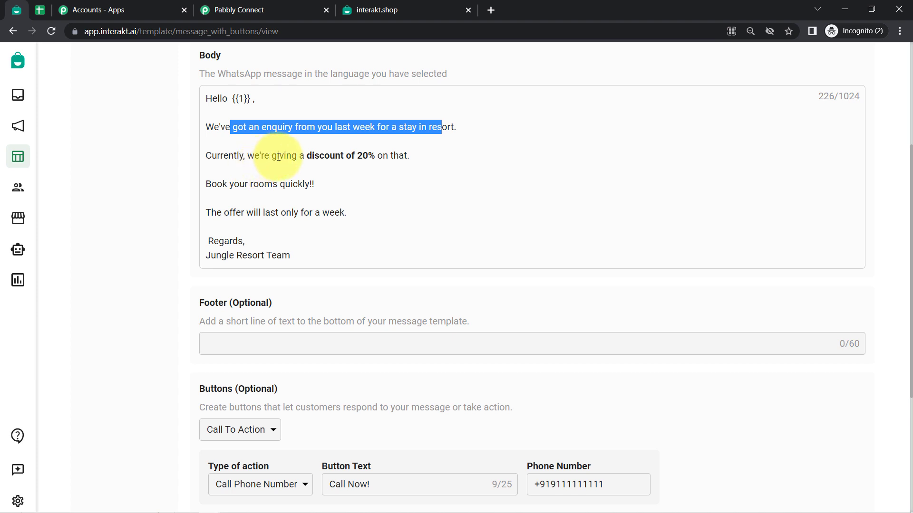
left_click_drag(314, 155, 398, 156)
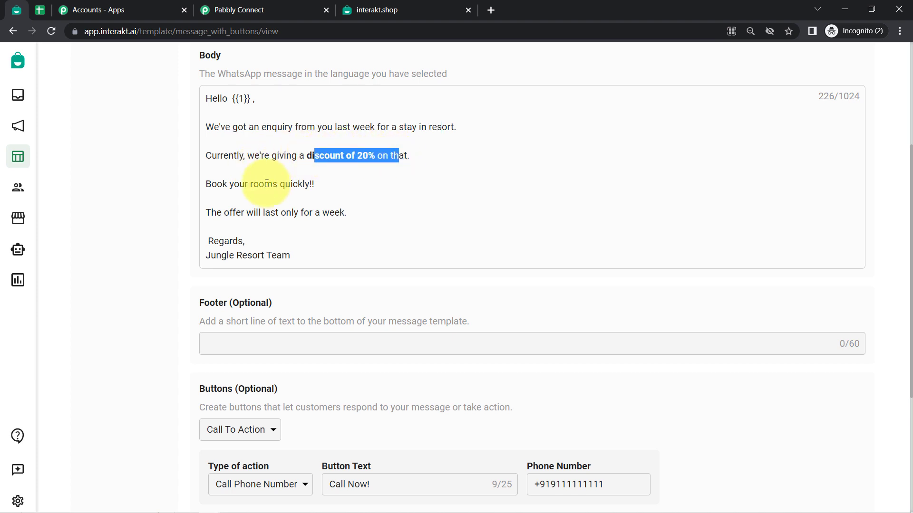
left_click_drag(250, 184, 322, 181)
left_click_drag(211, 213, 340, 215)
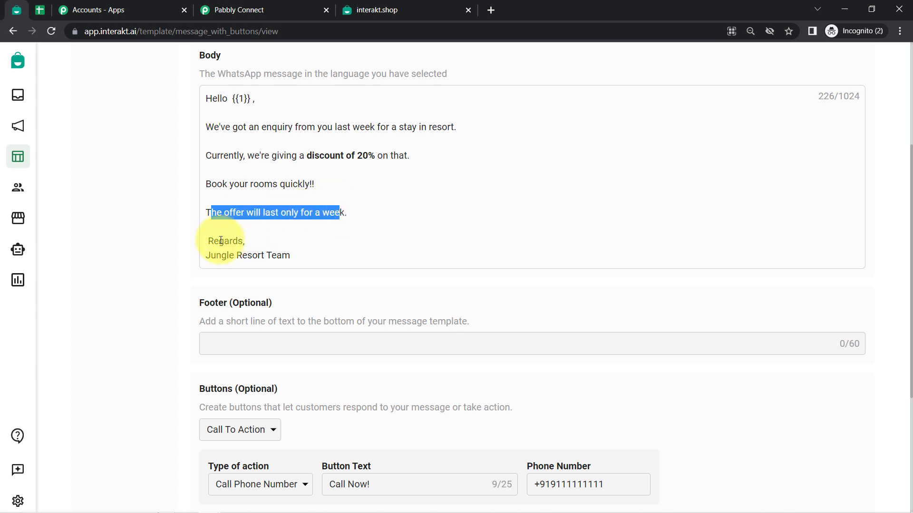
left_click_drag(219, 241, 242, 263)
left_click(243, 263)
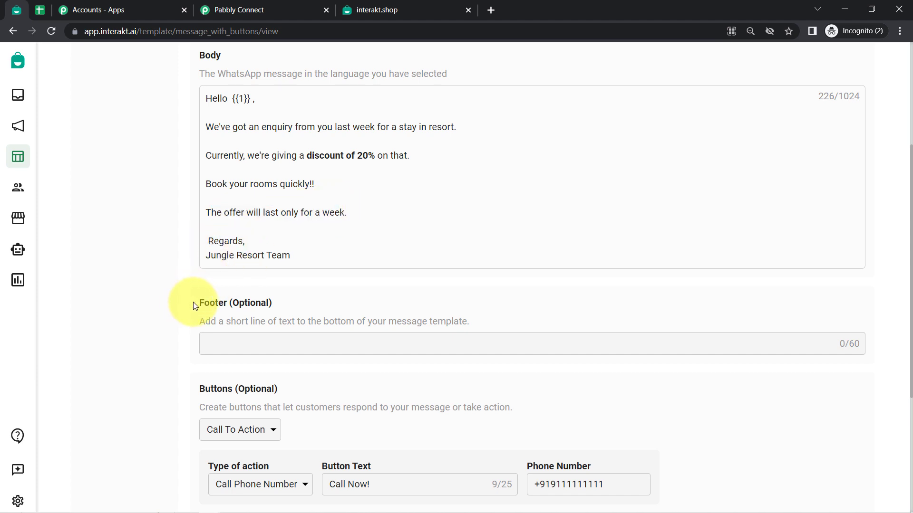
left_click_drag(227, 305, 165, 318)
left_click(115, 341)
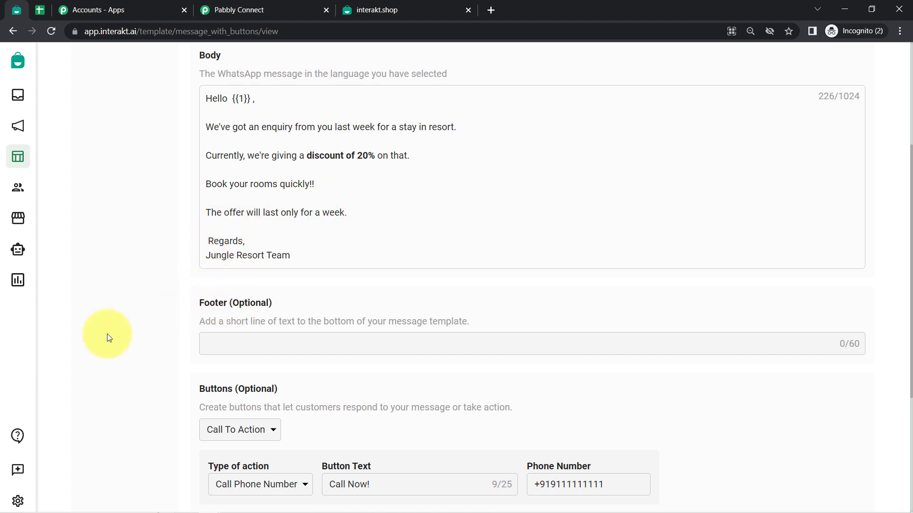
scroll(107, 333, "down", 5)
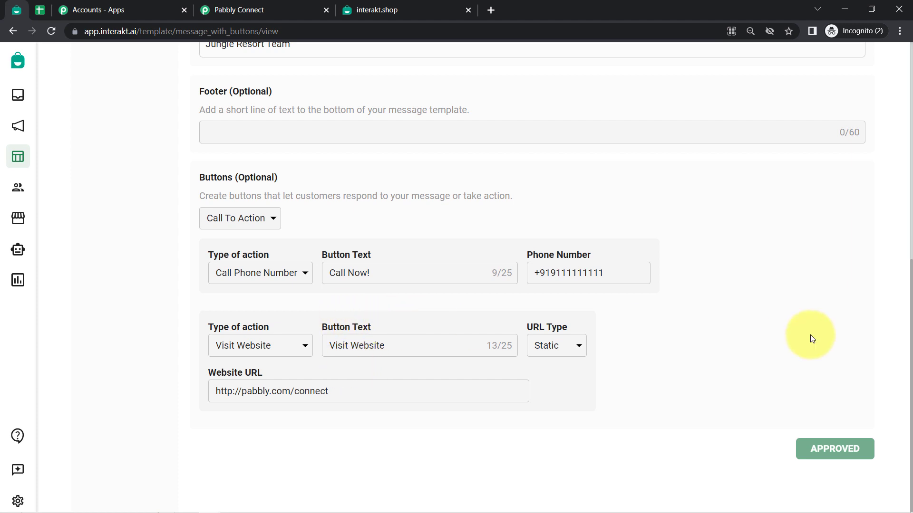
scroll(812, 338, "up", 7)
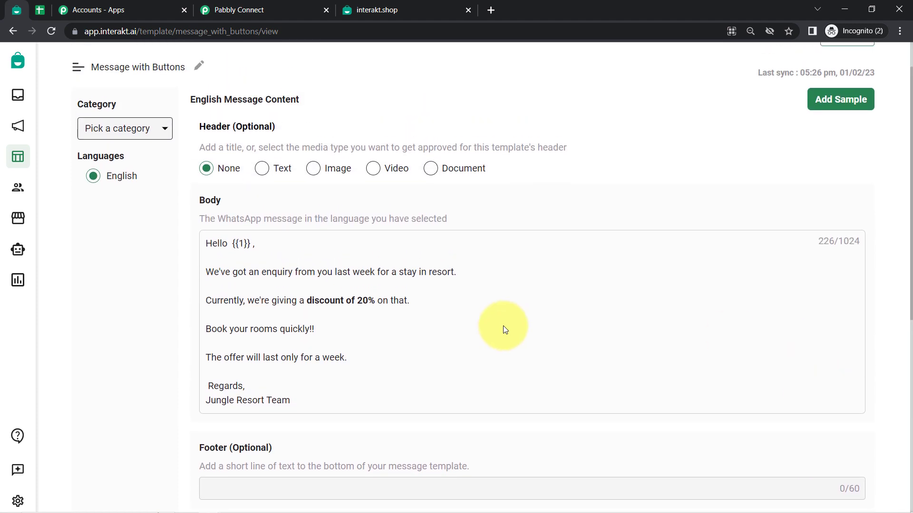
Copy the full body message of the Message with Buttons template and return to the WhatsApp templates list.
left_click_drag(305, 396, 207, 244)
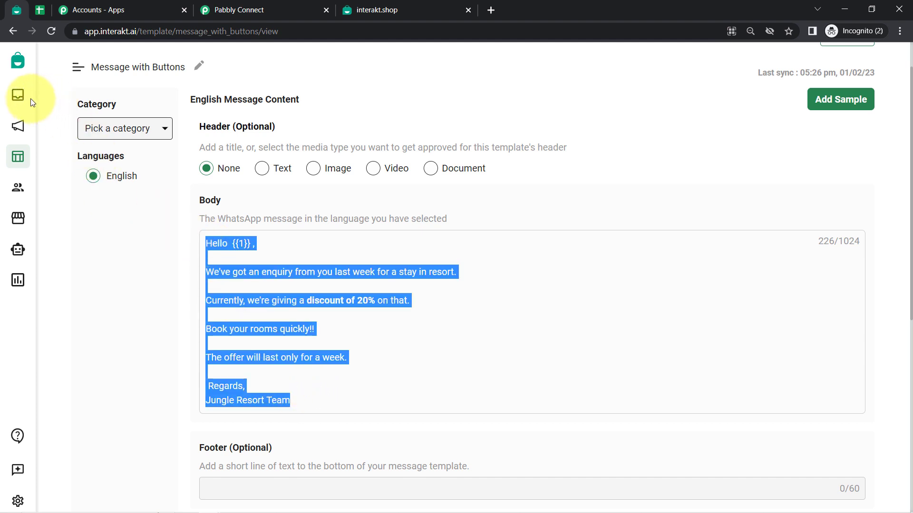
left_click(13, 163)
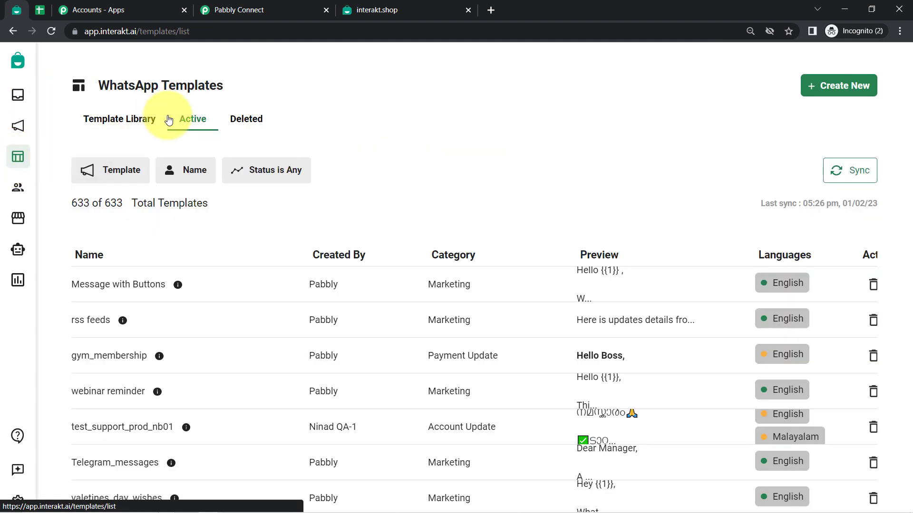
Create a new WhatsApp template named Randon_Template with category Alert Update and language English, and continue to its editor.
left_click(846, 86)
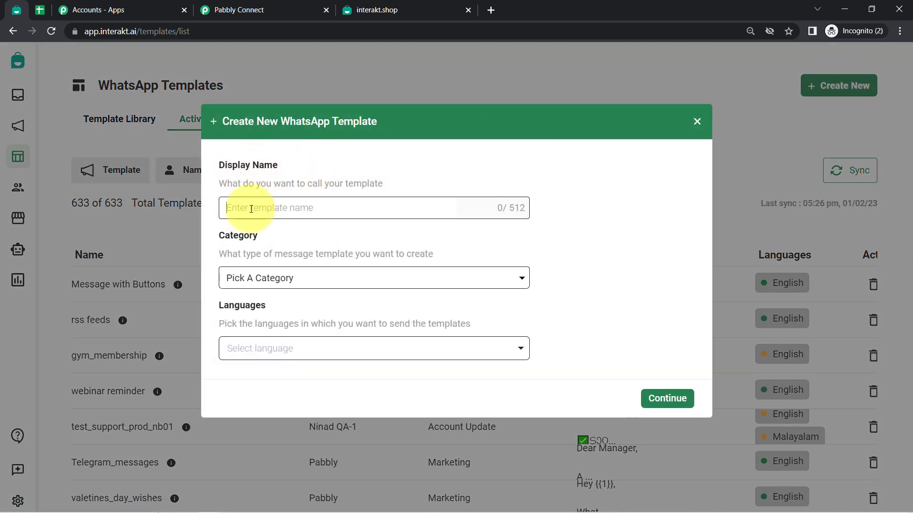
type("Randon_Template")
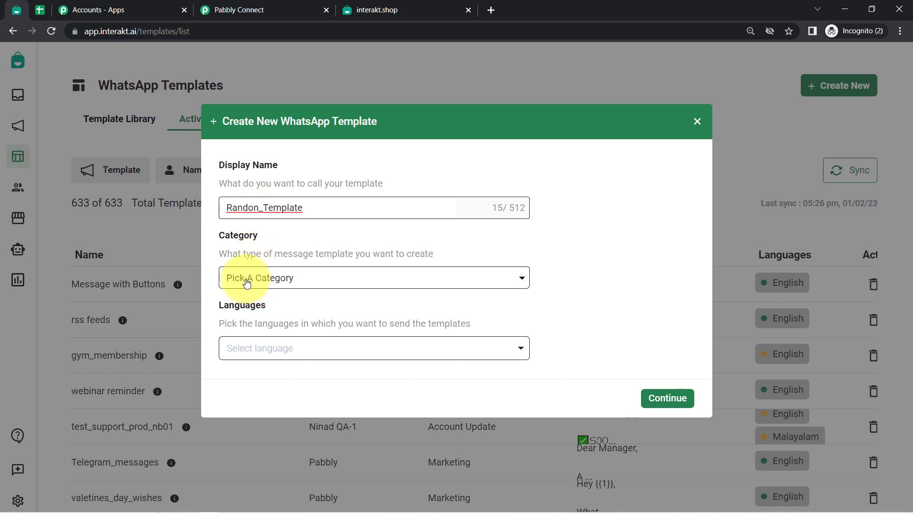
left_click(253, 281)
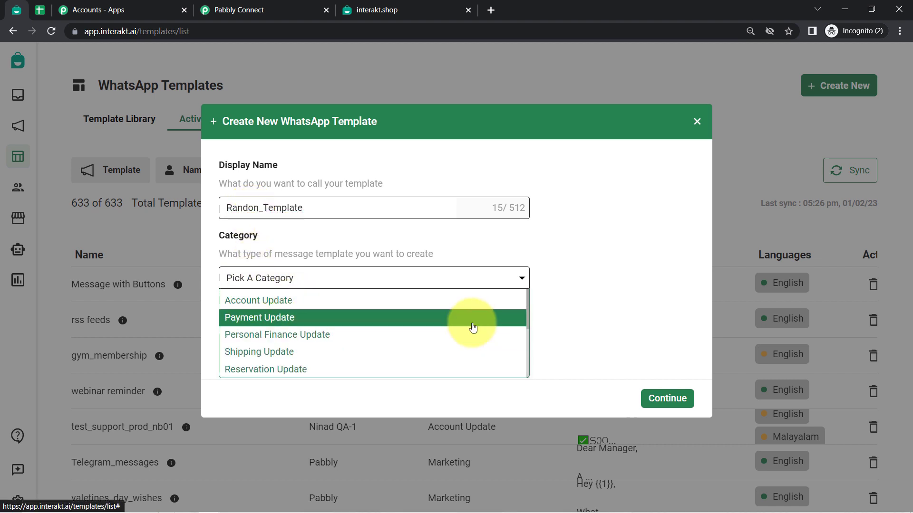
left_click_drag(529, 302, 525, 358)
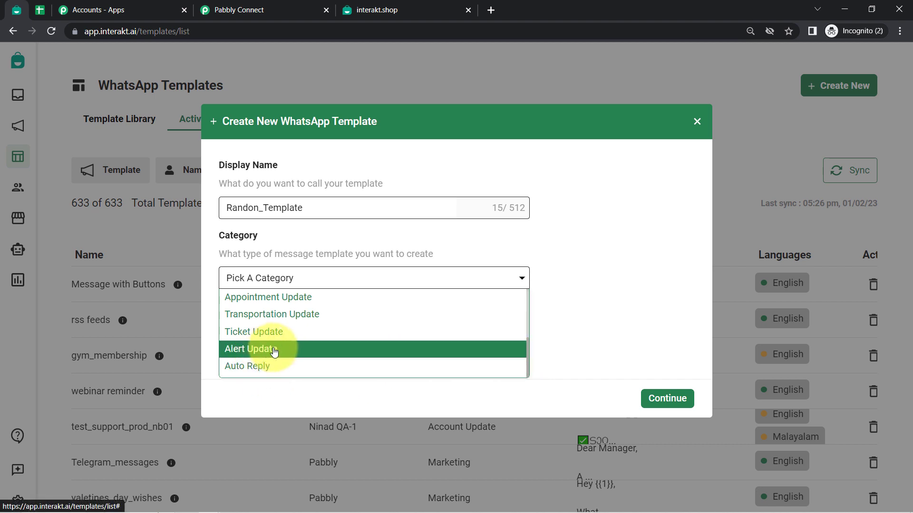
left_click(271, 349)
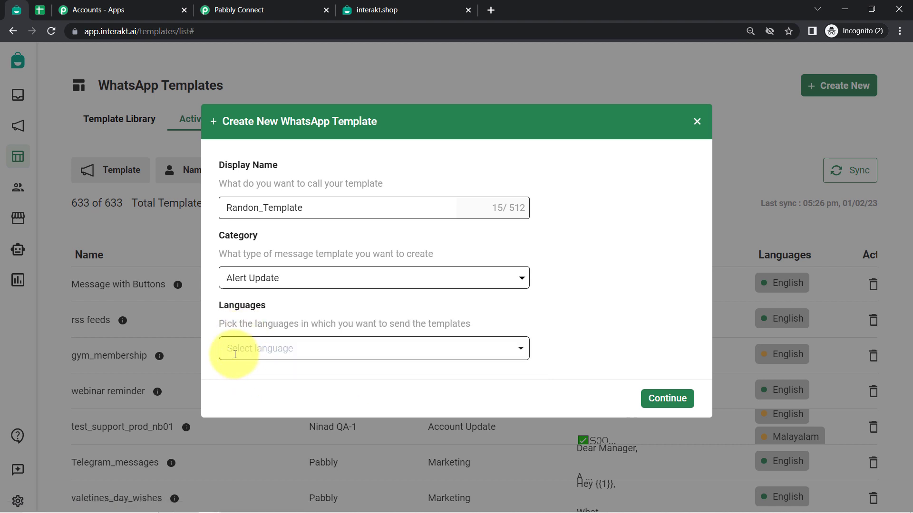
left_click(229, 349)
type("eng")
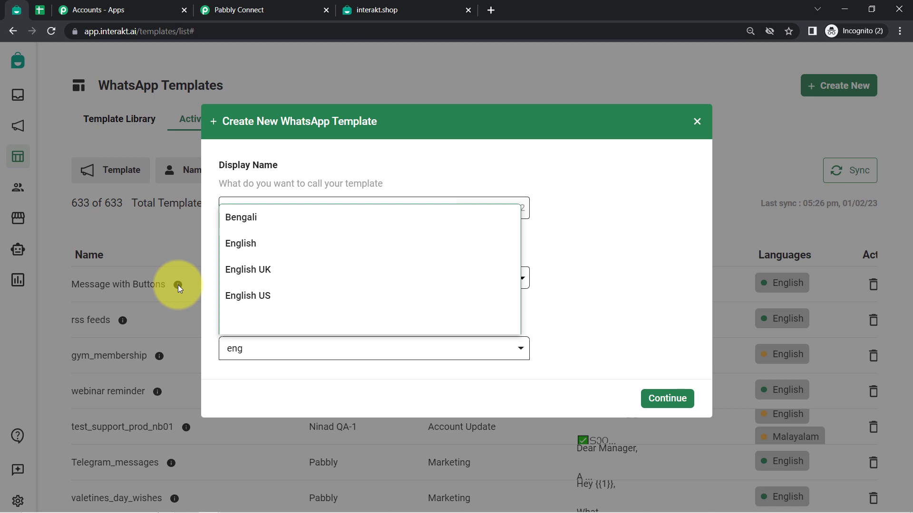
left_click(249, 244)
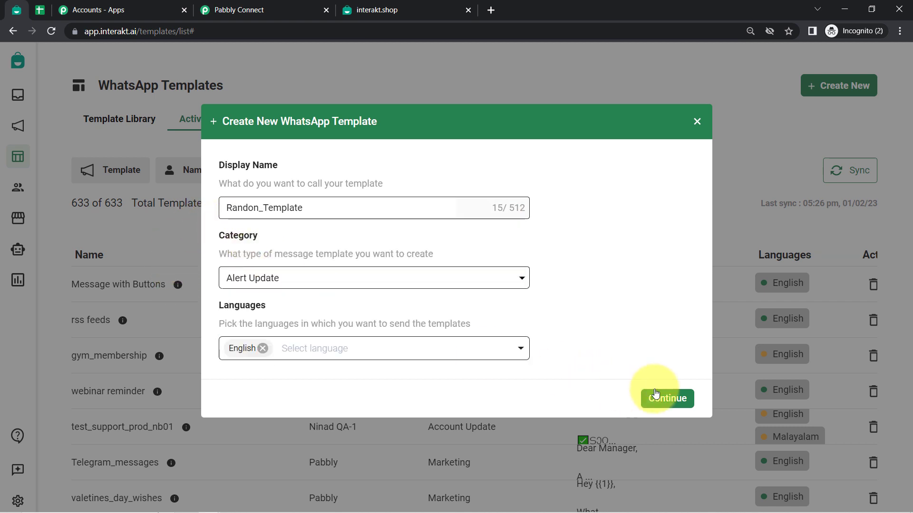
left_click(656, 395)
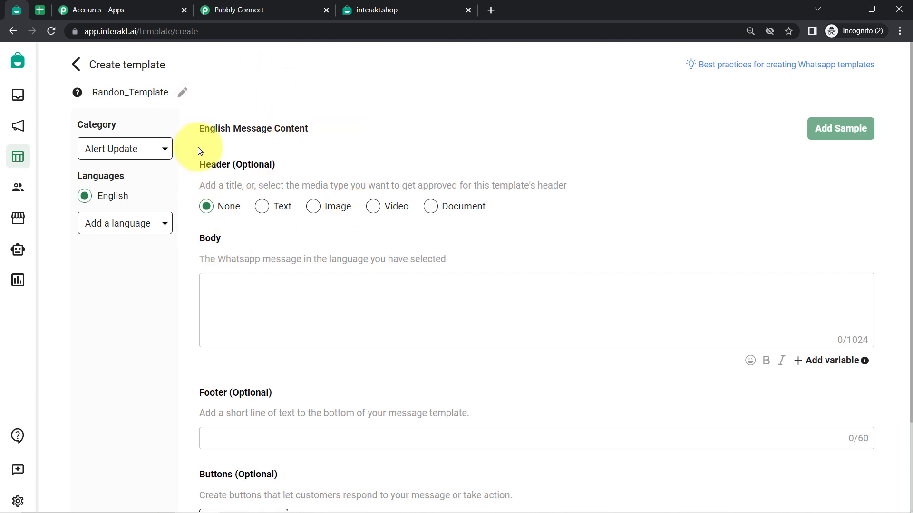
Paste the copied resort offer message with the {{1}} variable into the new template's body.
left_click(332, 31)
left_click(152, 297)
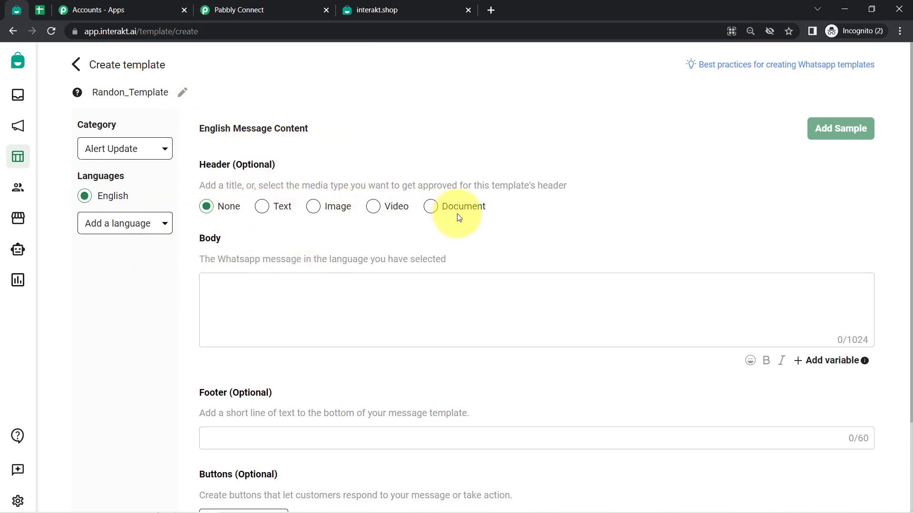
left_click(215, 293)
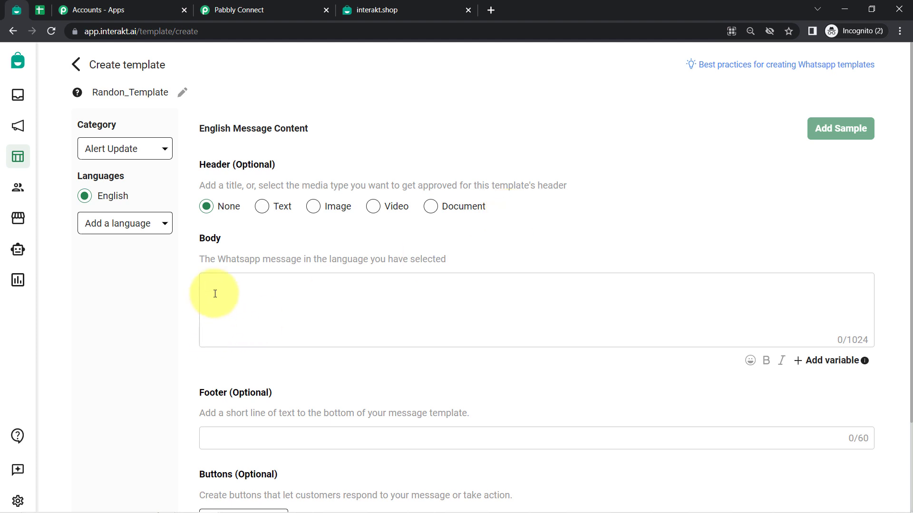
key("ctrl+v")
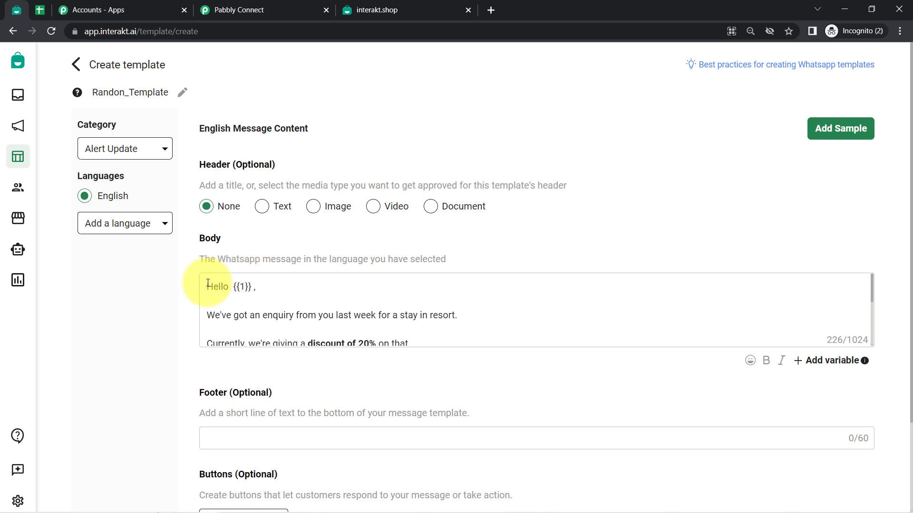
left_click_drag(218, 287, 523, 360)
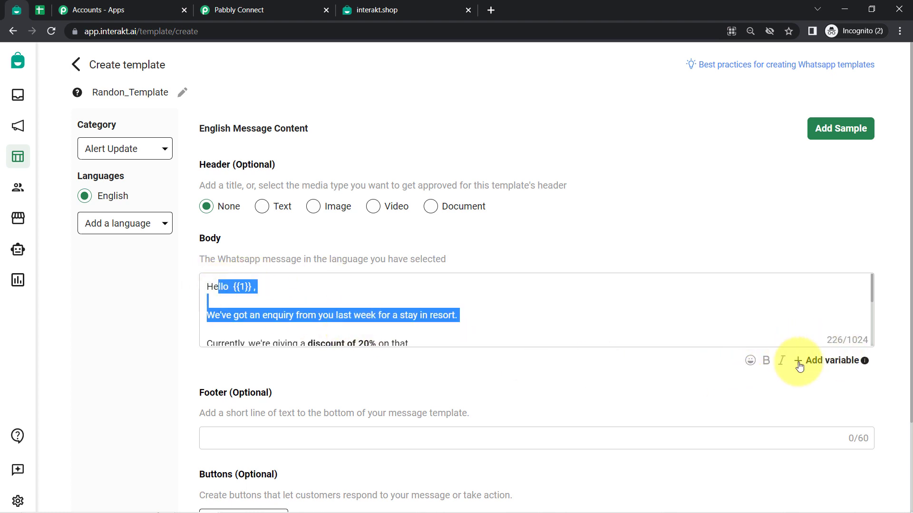
left_click(128, 378)
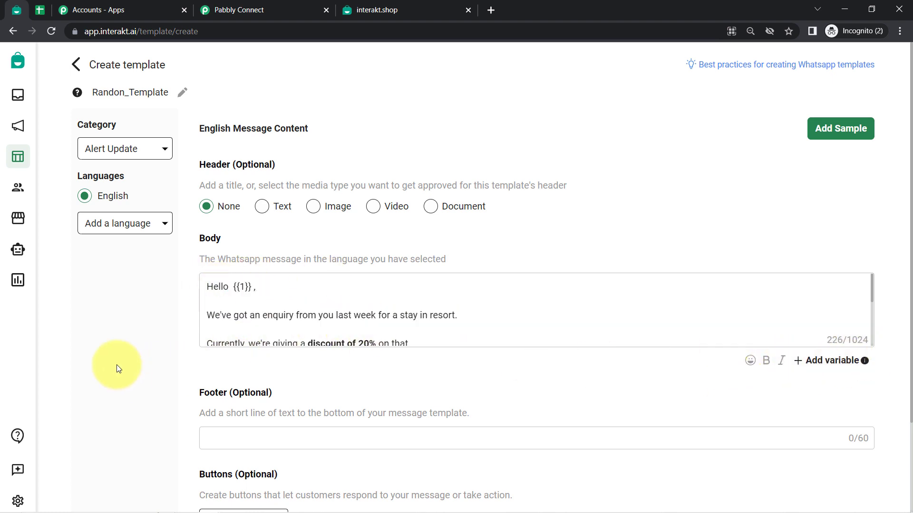
Set the new template's button type to Quick Replies.
scroll(118, 368, "down", 2)
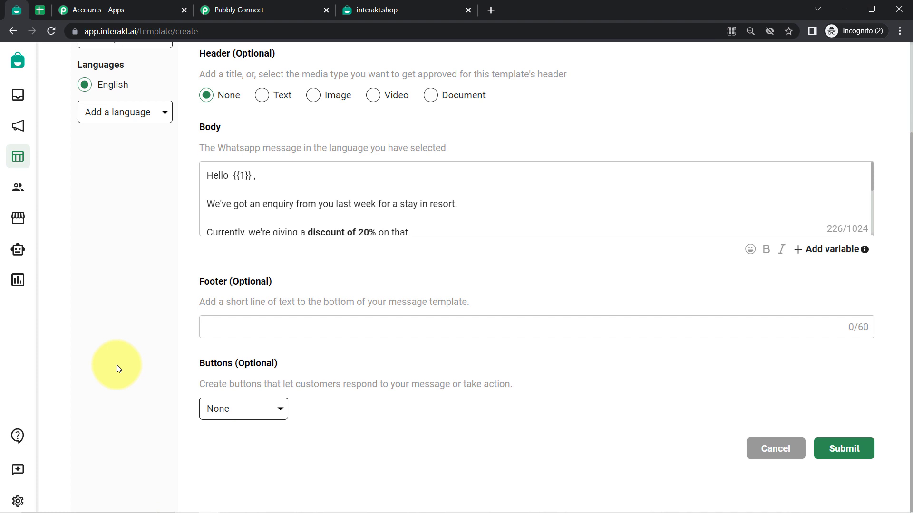
left_click(226, 412)
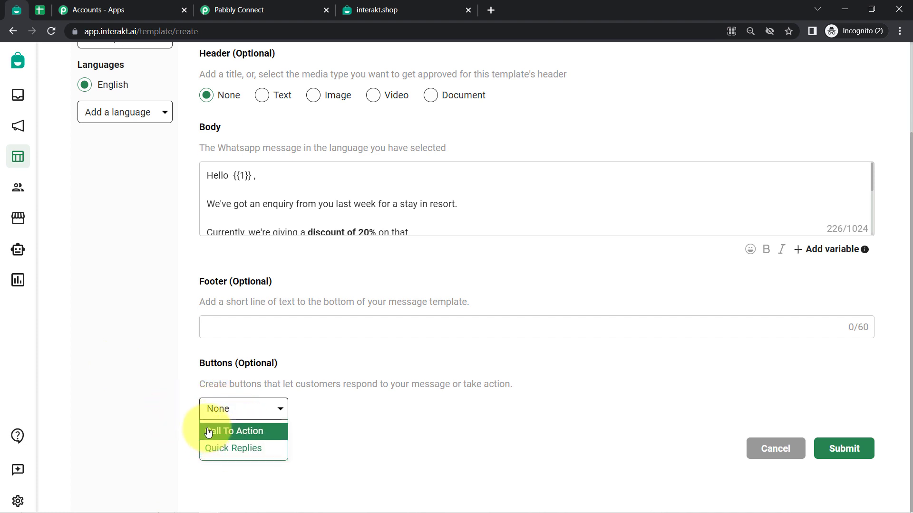
left_click(231, 449)
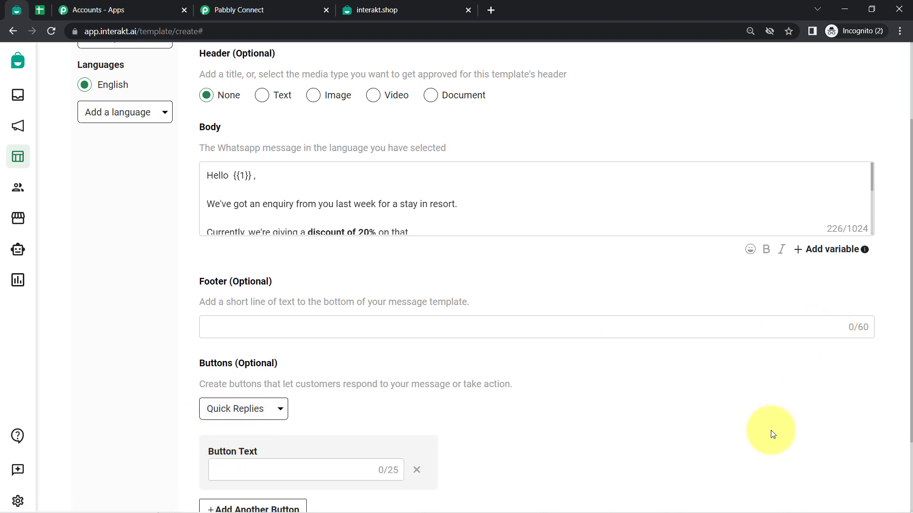
scroll(769, 427, "down", 2)
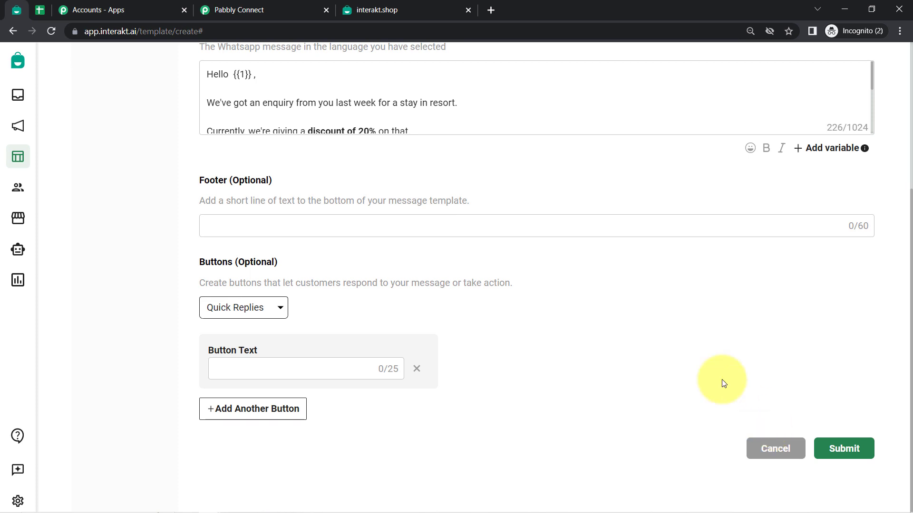
left_click(217, 309)
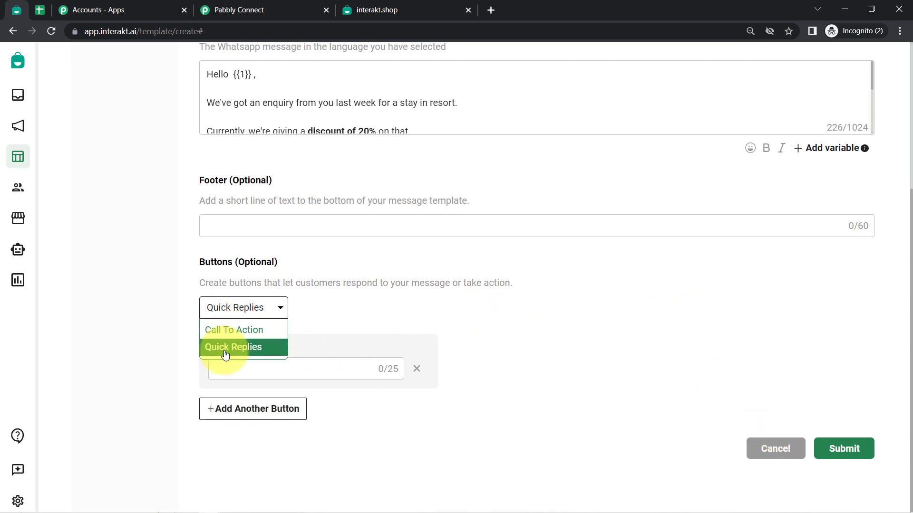
left_click(222, 349)
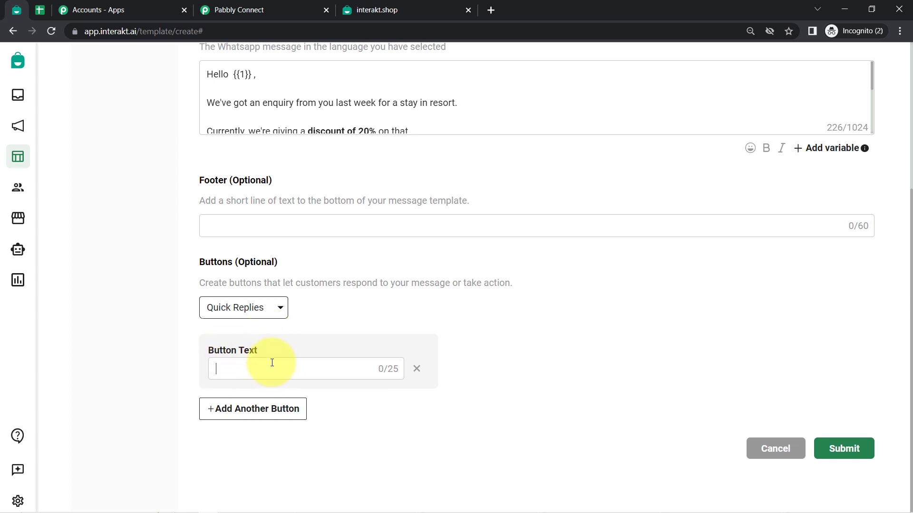
Change the new template's button type to Call To Action and add a second button for visiting a website.
left_click(251, 310)
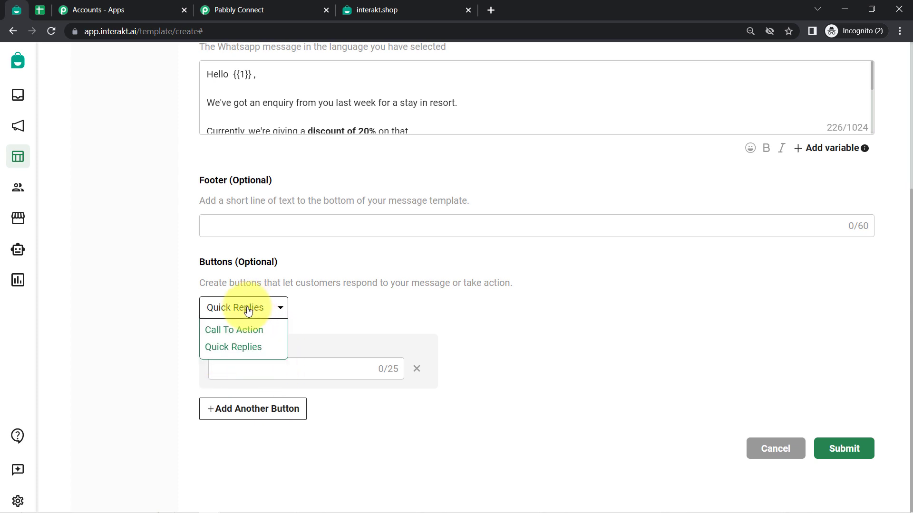
left_click(229, 335)
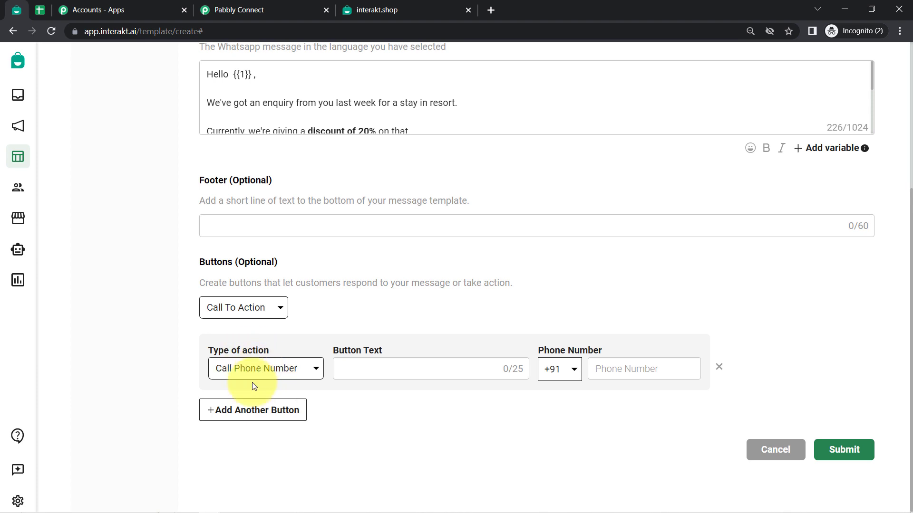
left_click(227, 409)
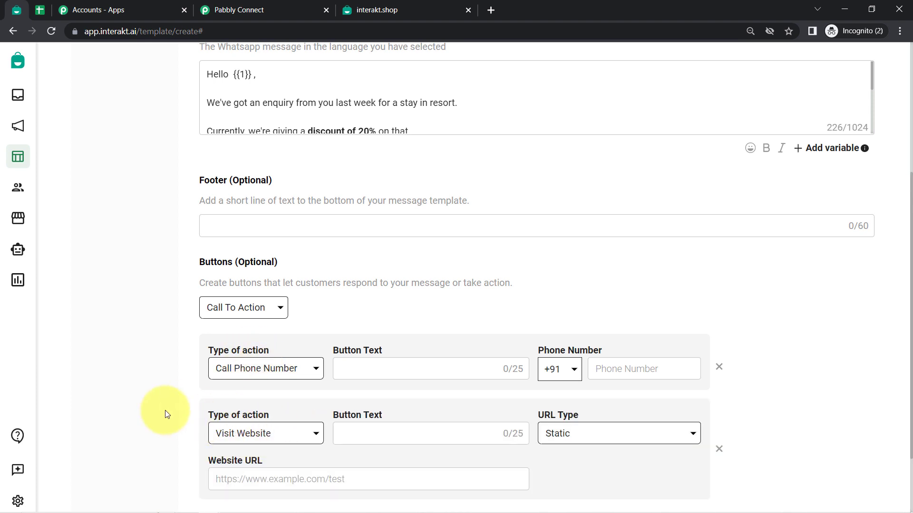
Enter a phone number for the Call Phone Number button and set its button text to Call Now.
scroll(164, 414, "down", 2)
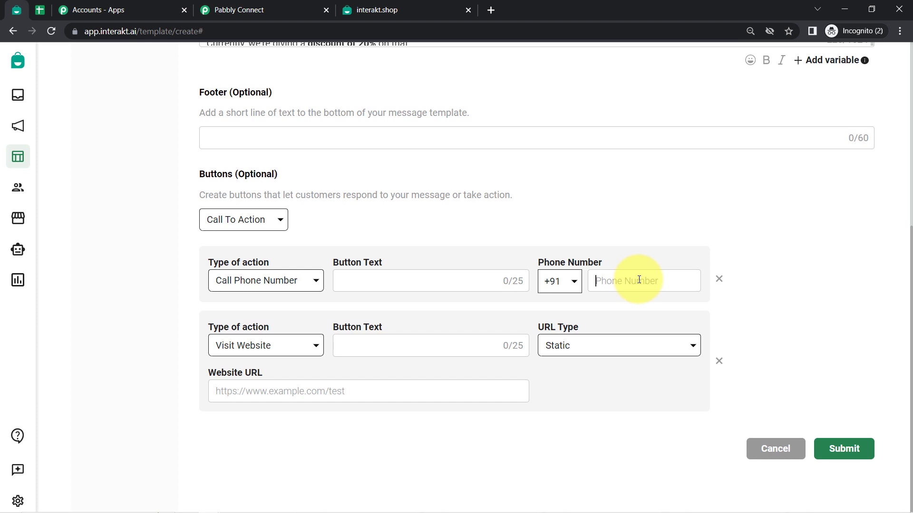
type("922222222")
left_click(355, 272)
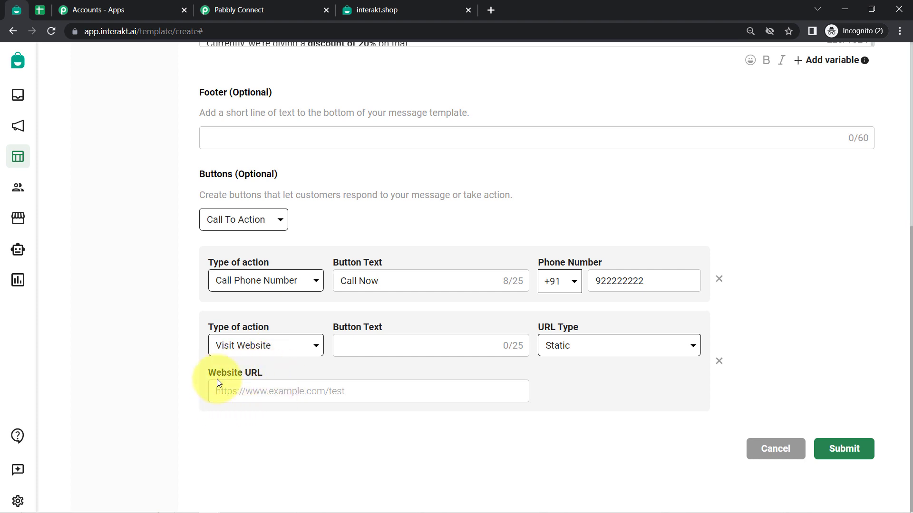
Copy the Pabbly apps page address into the second button's website URL and set its button text to Visit Website Now.
left_click(90, 10)
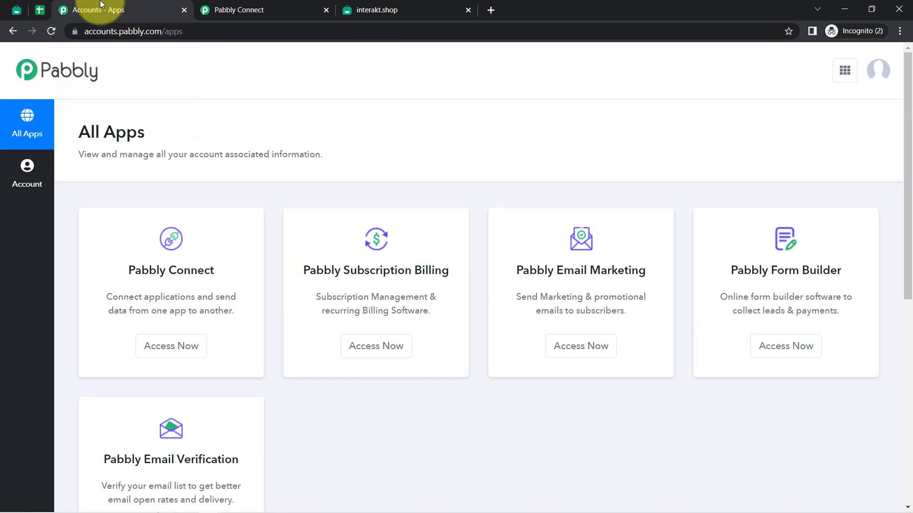
left_click(104, 31)
key("ctrl+c")
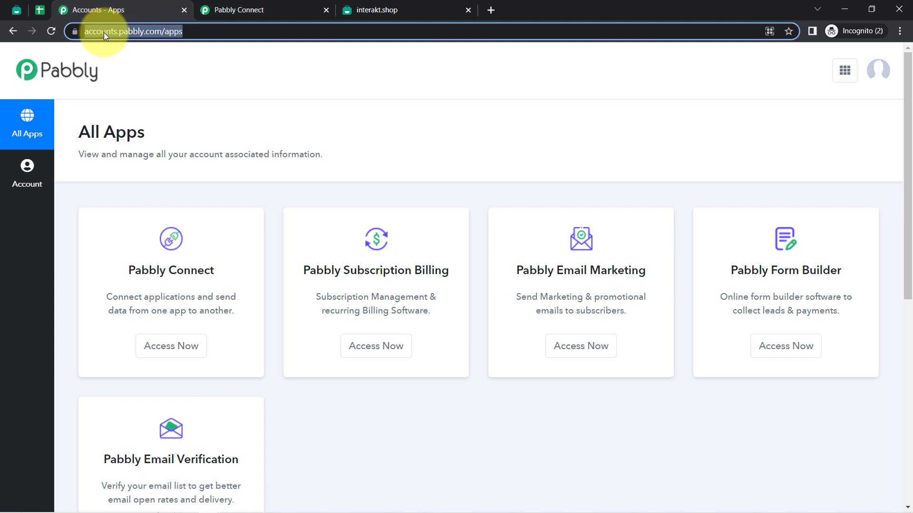
left_click(19, 10)
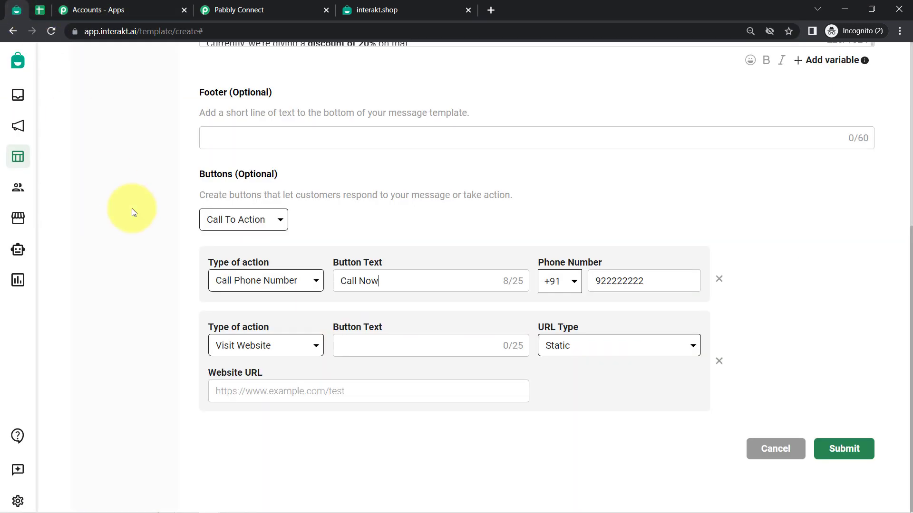
left_click(235, 393)
key("ctrl+v")
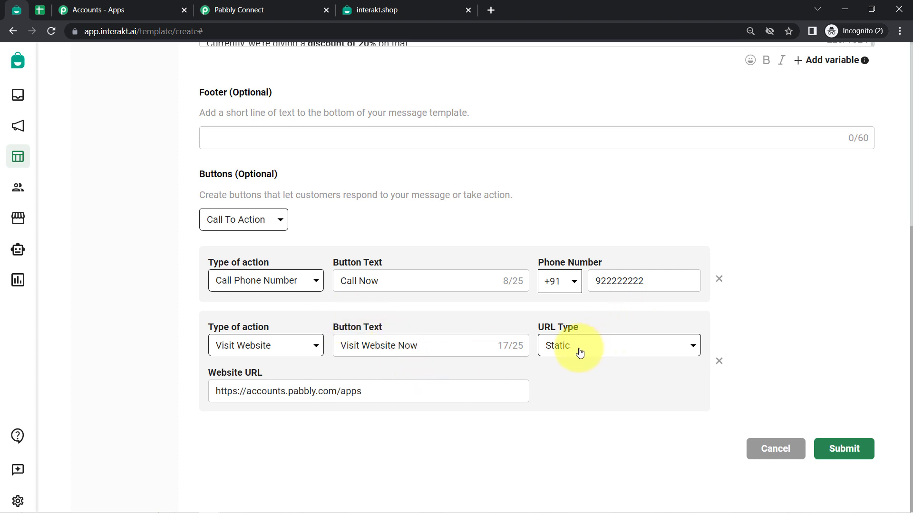
triple_click(290, 391)
key("ctrl+c")
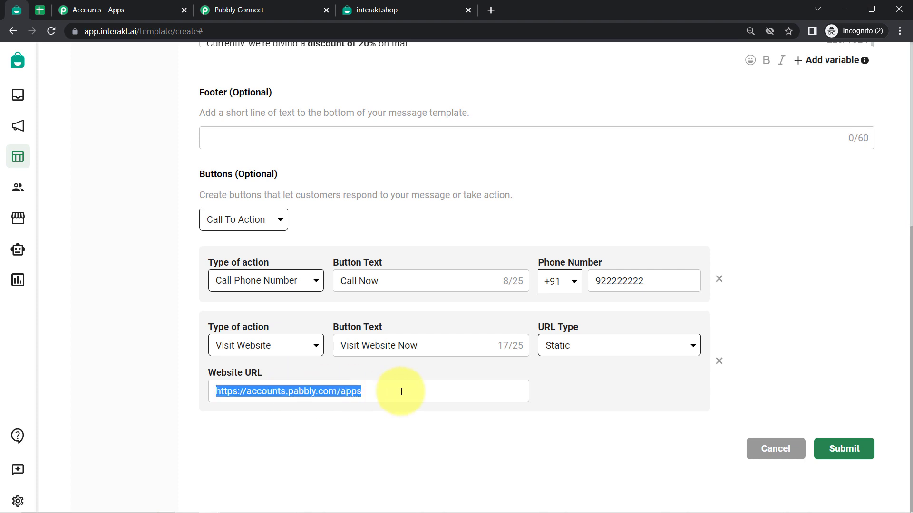
left_click(572, 352)
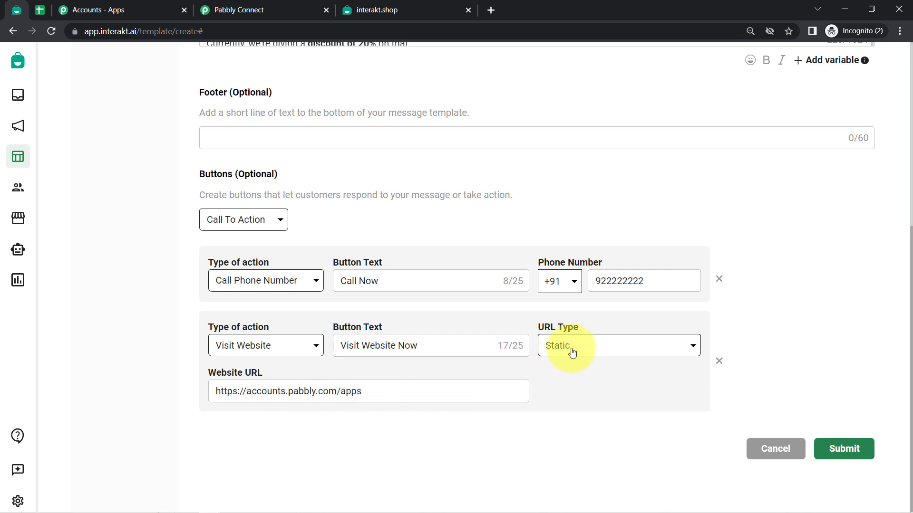
left_click(572, 352)
left_click(572, 350)
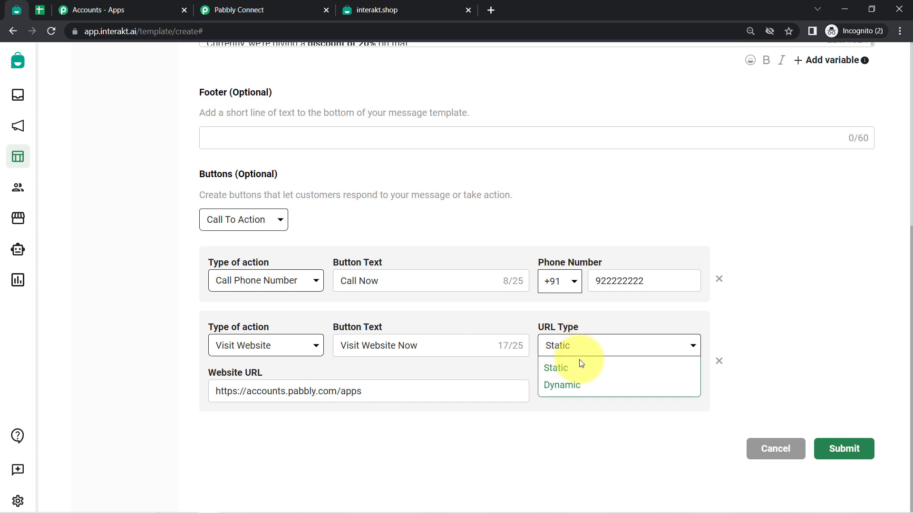
left_click(581, 386)
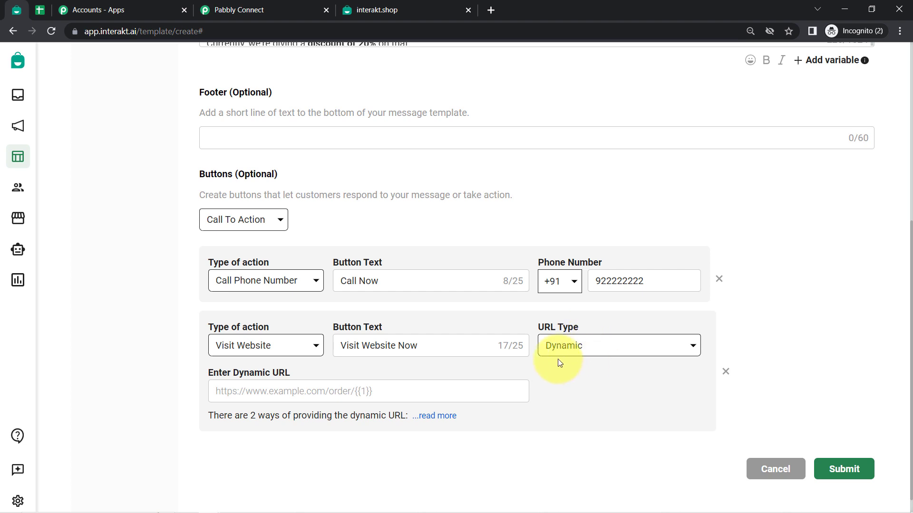
left_click(571, 349)
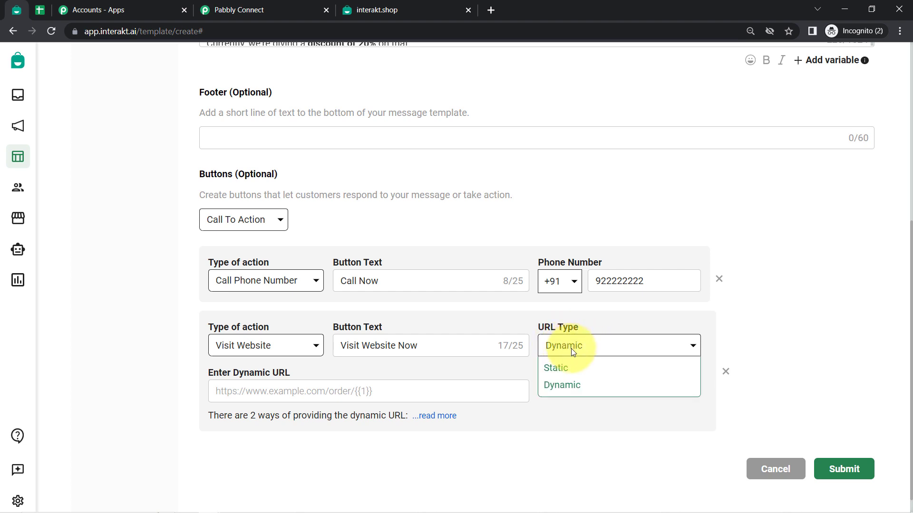
left_click(564, 368)
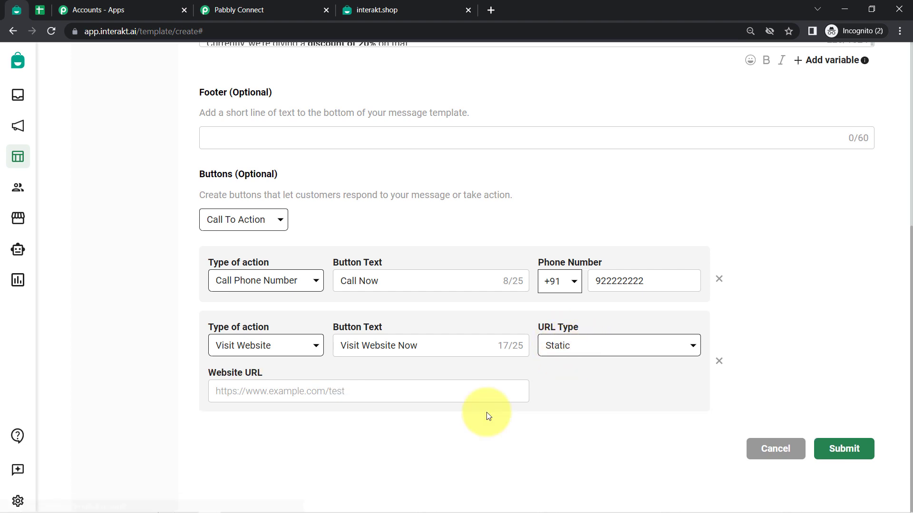
left_click(268, 385)
key("ctrl+v")
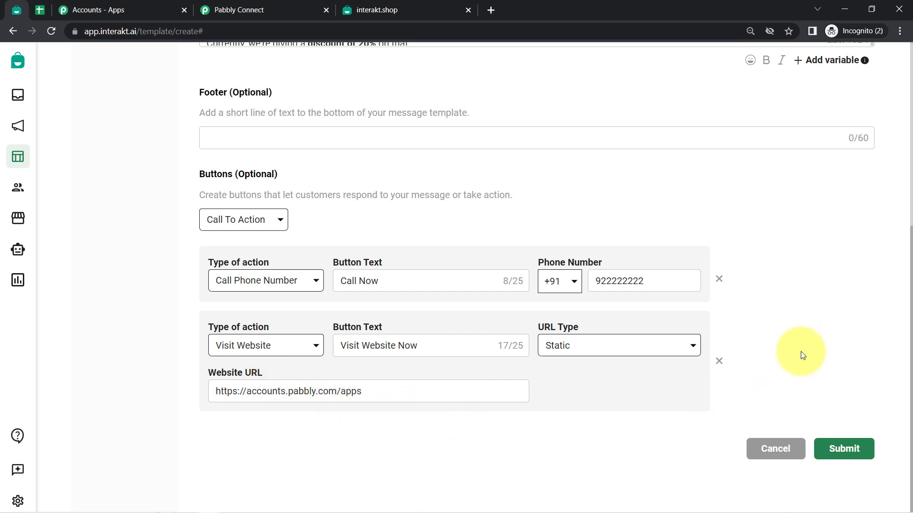
Examine the sample content form for the template's {{1}} body variable and close it without adding a sample.
scroll(796, 350, "up", 6)
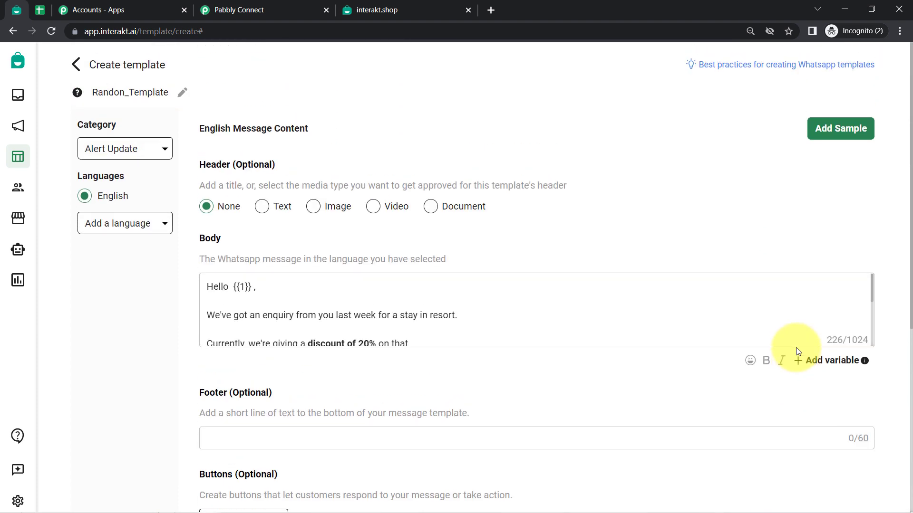
left_click(823, 126)
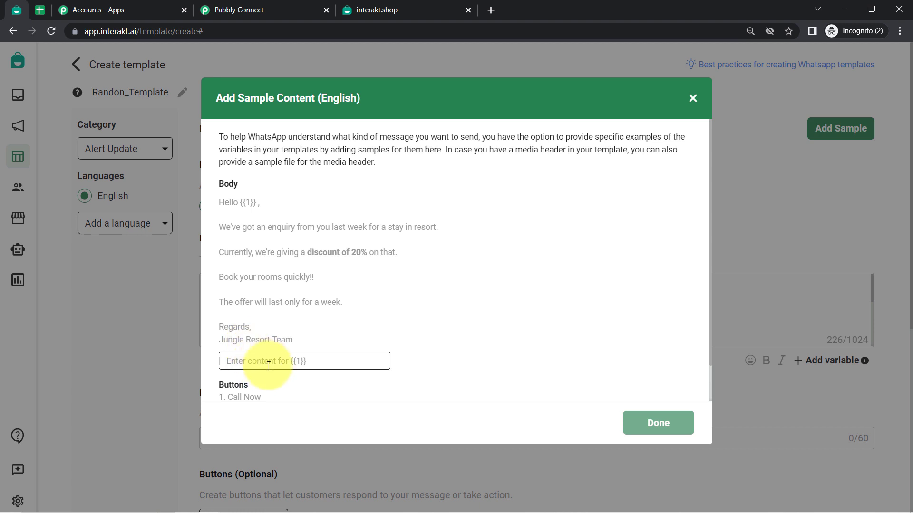
left_click_drag(233, 203, 271, 207)
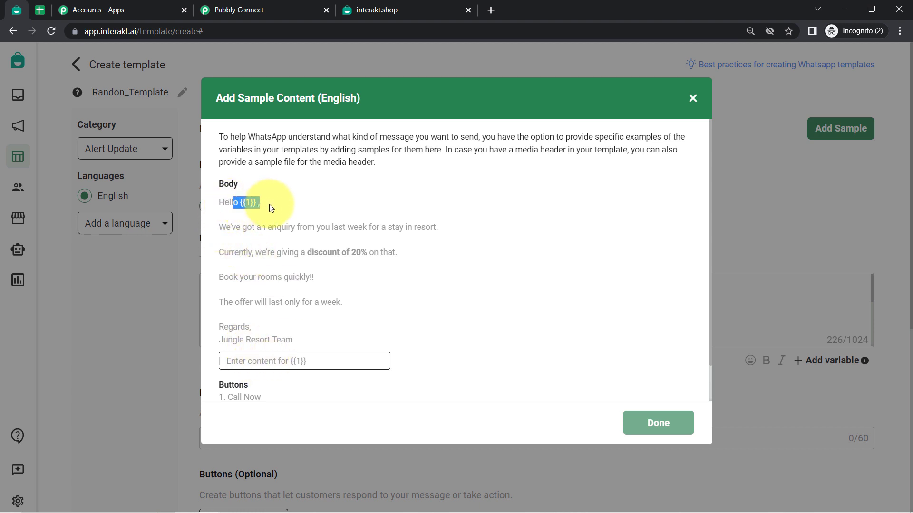
left_click(536, 198)
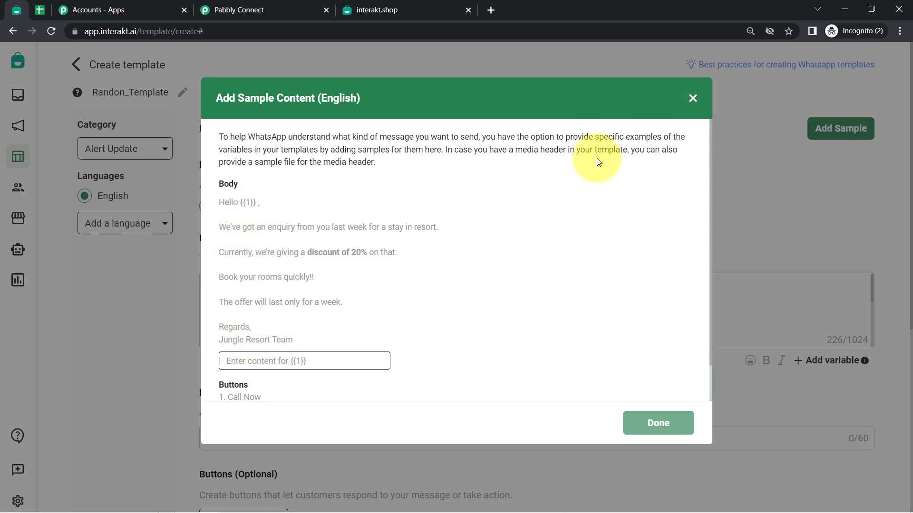
left_click(692, 99)
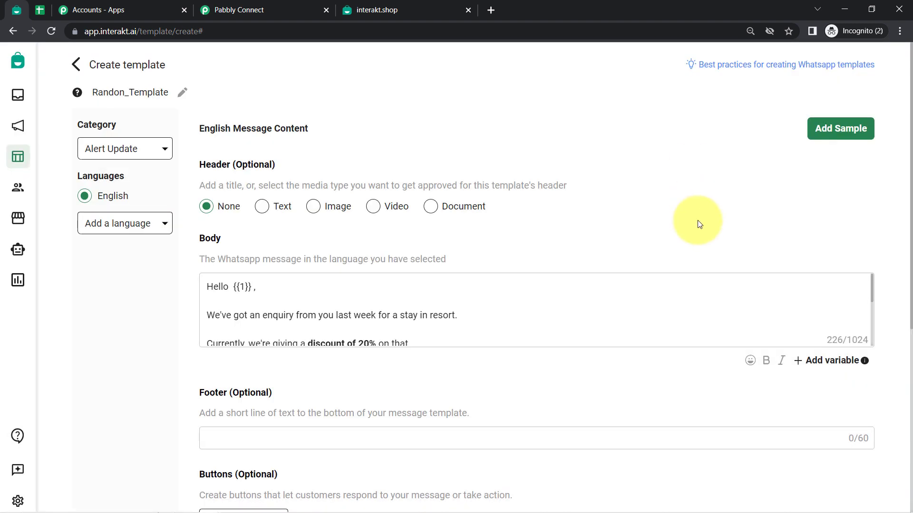
Leave the new template unsubmitted, open the Message with Buttons template and copy its code name message_with_buttons from the page address.
scroll(683, 205, "down", 1)
scroll(683, 206, "down", 6)
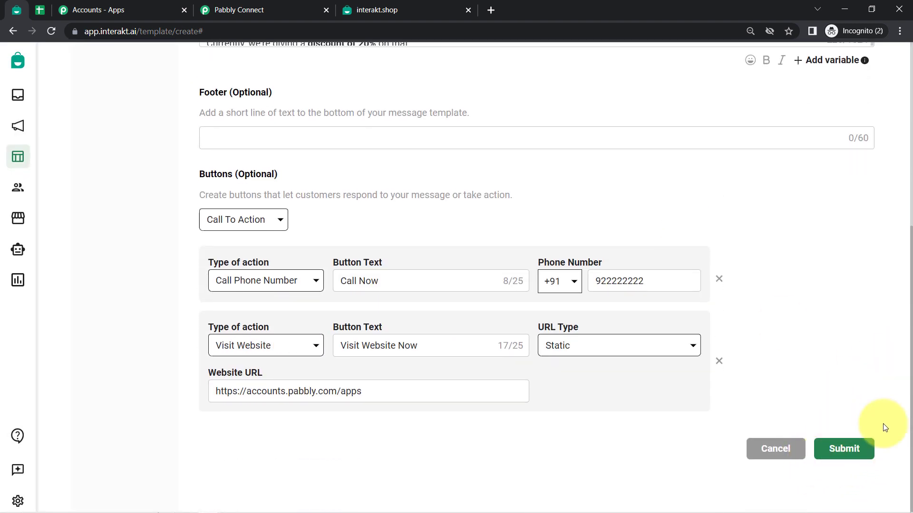
left_click(18, 162)
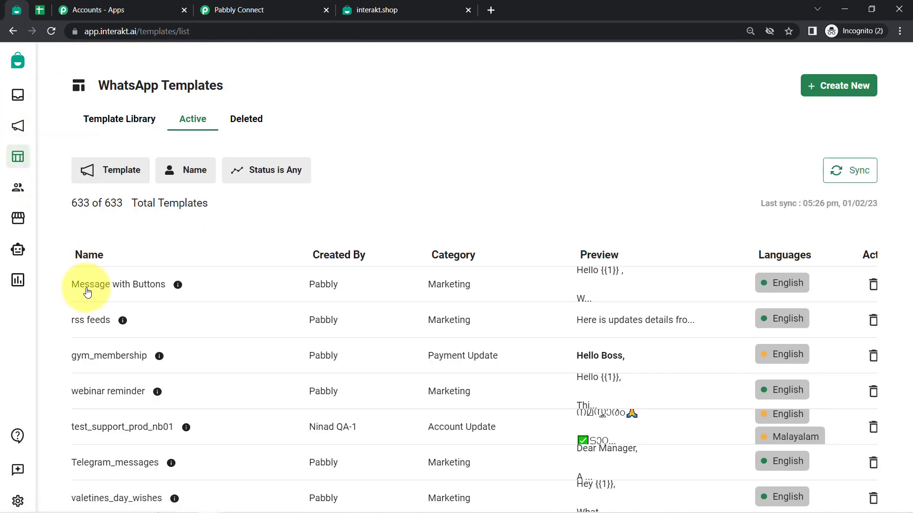
left_click(83, 285)
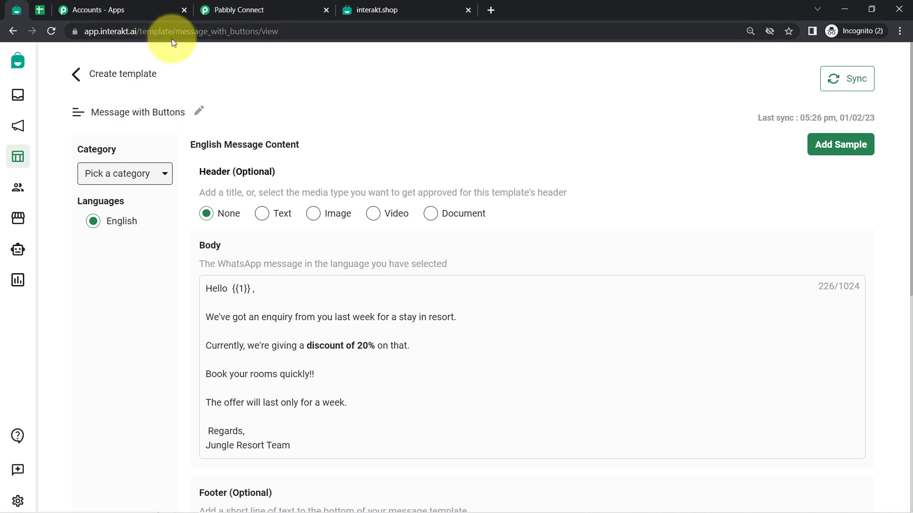
left_click_drag(175, 32, 259, 29)
key("ctrl+c")
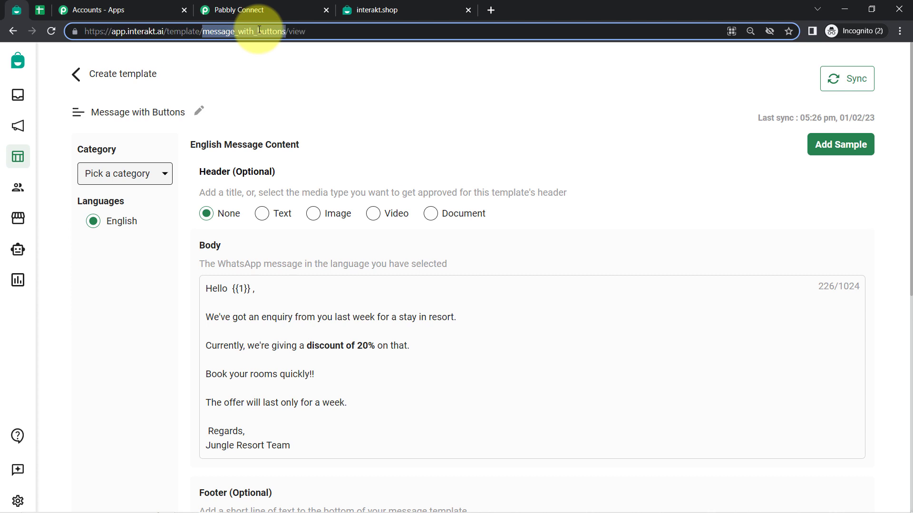
Switch to Pabbly Connect and set the Interakt action's Template Code Name to message_with_buttons.
left_click(249, 6)
left_click(215, 168)
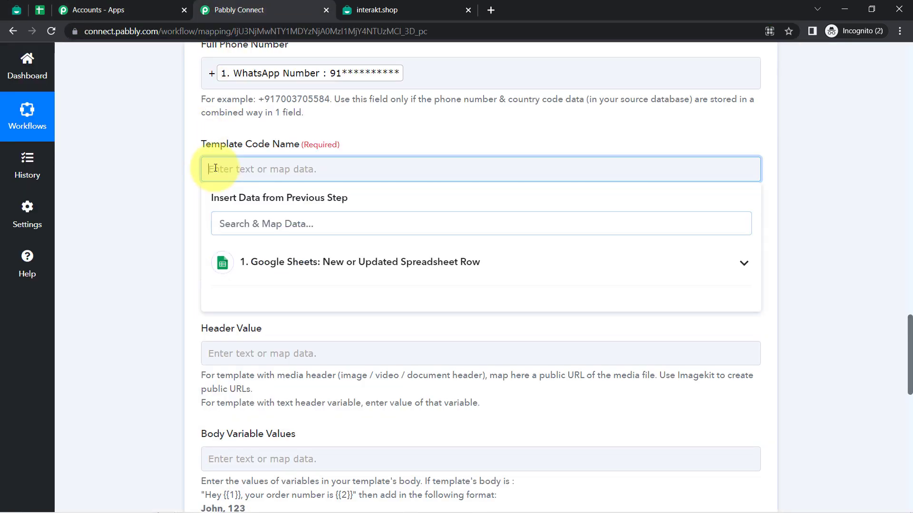
key("ctrl+v")
left_click(181, 184)
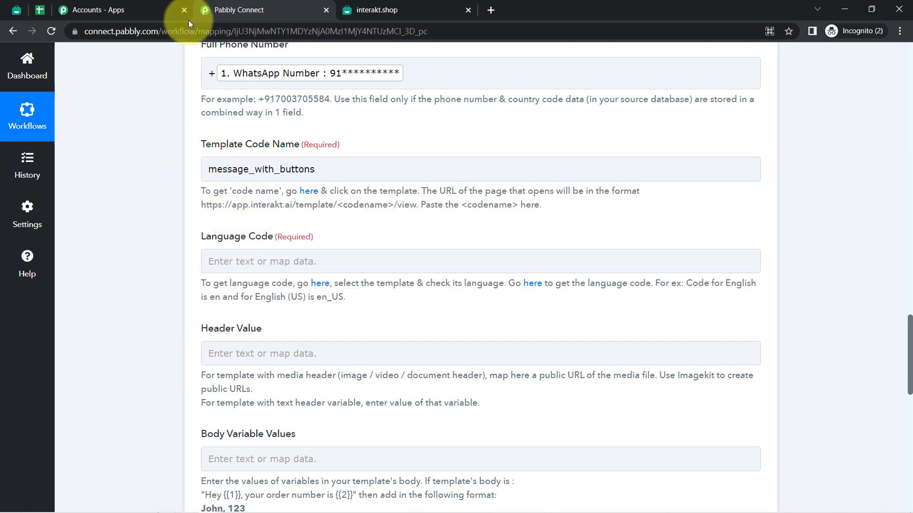
Check the Message with Buttons template's language in Interakt and set the action's Language Code to en.
left_click_drag(18, 11, 37, 12)
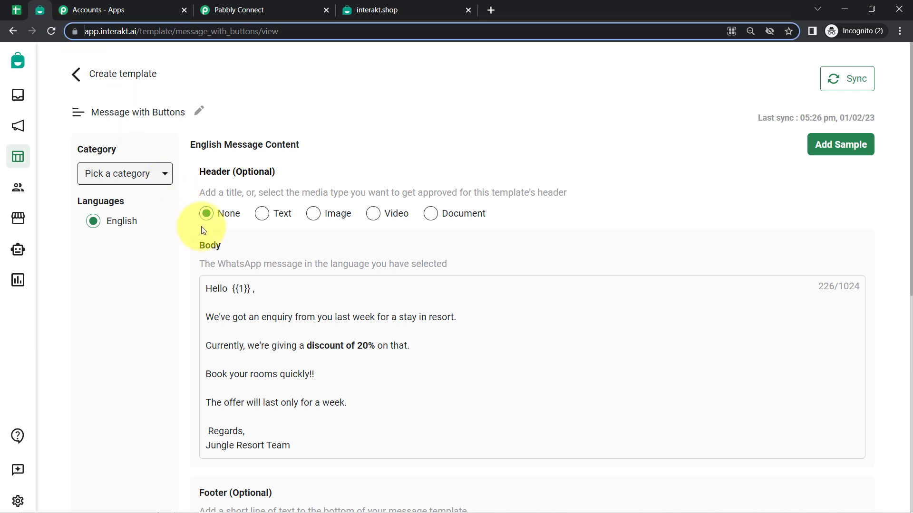
double_click(206, 145)
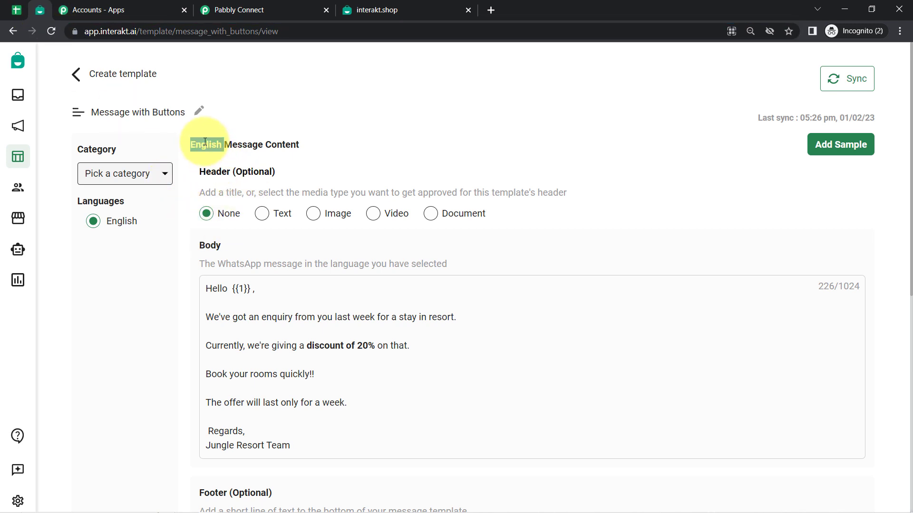
left_click(243, 5)
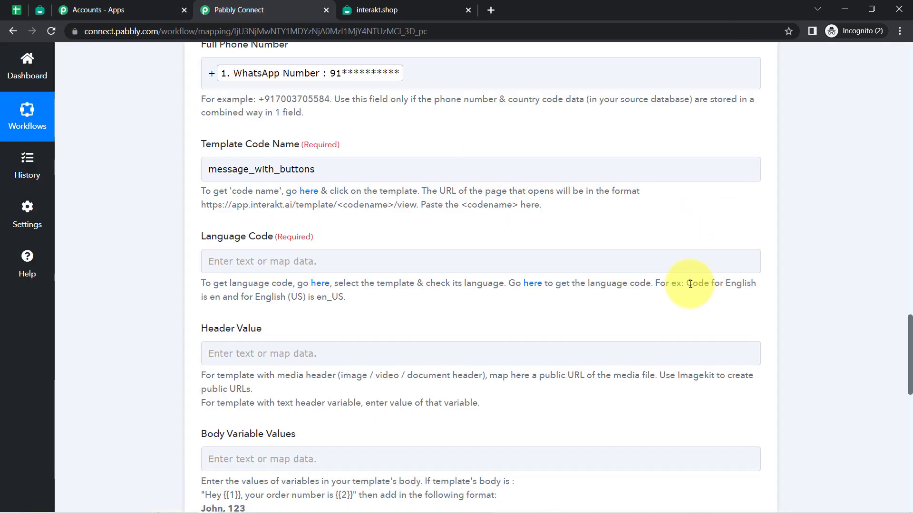
left_click_drag(687, 284, 344, 299)
left_click(228, 264)
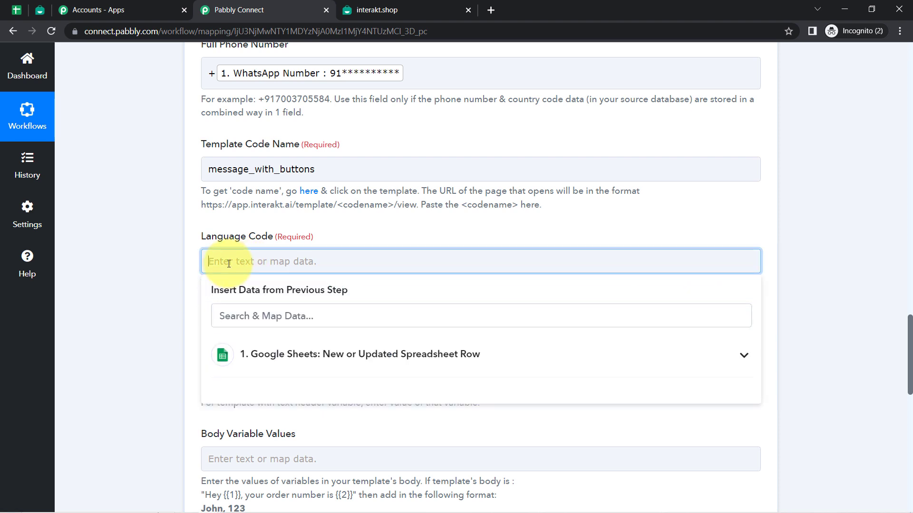
type("en")
left_click(67, 202)
Read the Body Variable Values field's guidance and check the {{1}} variable in the Message with Buttons template's body in Interakt.
scroll(67, 201, "down", 1)
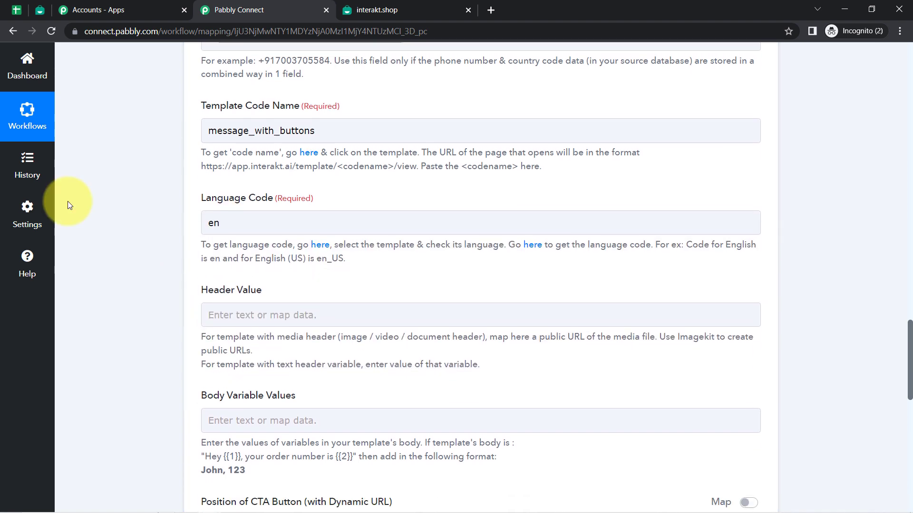
scroll(68, 205, "down", 3)
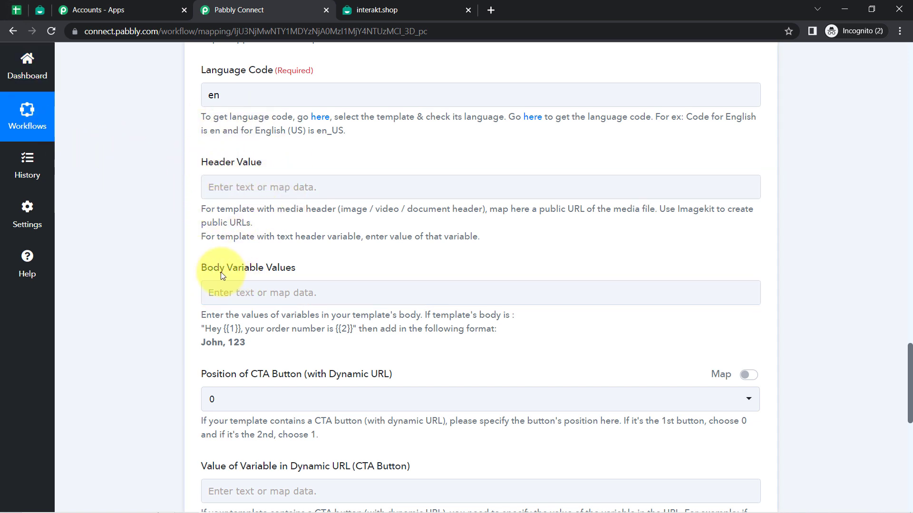
left_click_drag(220, 271, 291, 276)
left_click(189, 263)
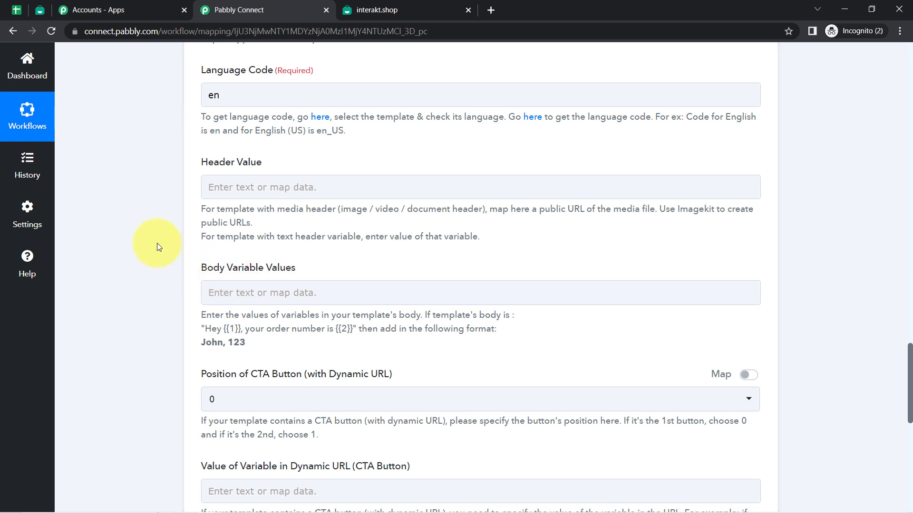
scroll(159, 247, "down", 2)
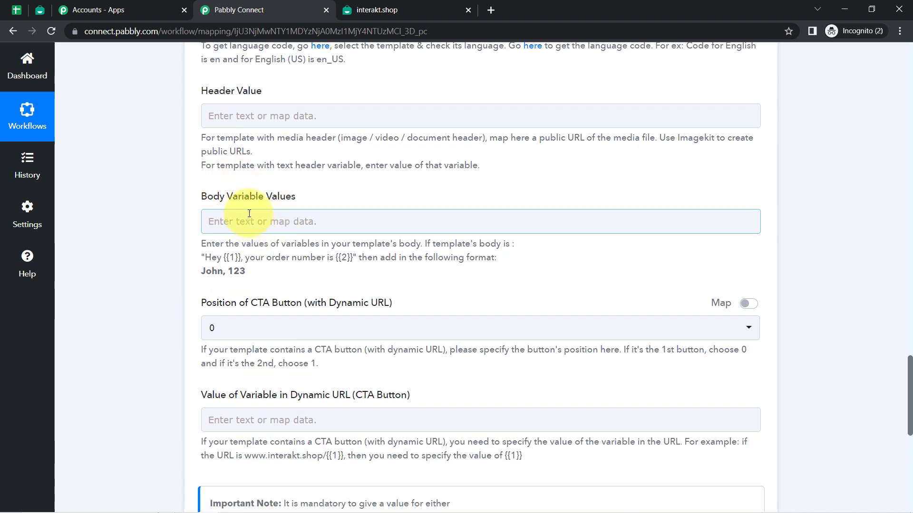
left_click(40, 9)
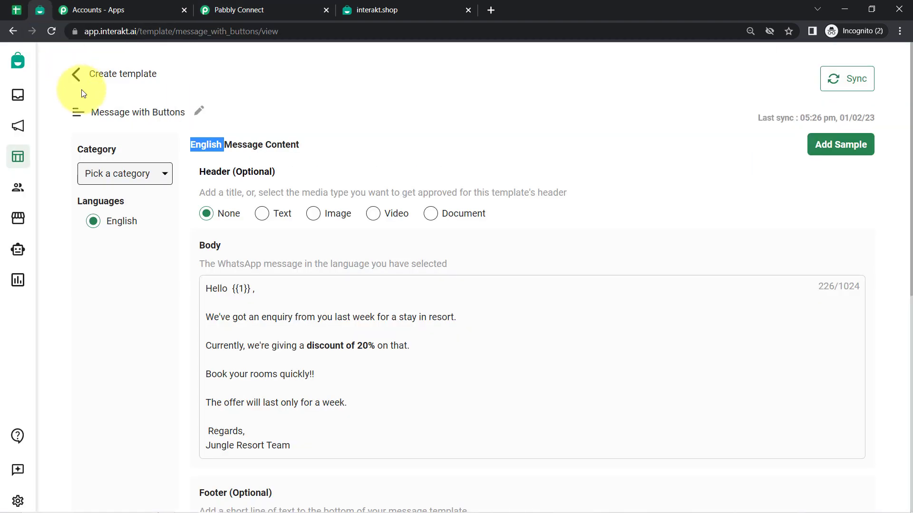
left_click_drag(230, 288, 258, 292)
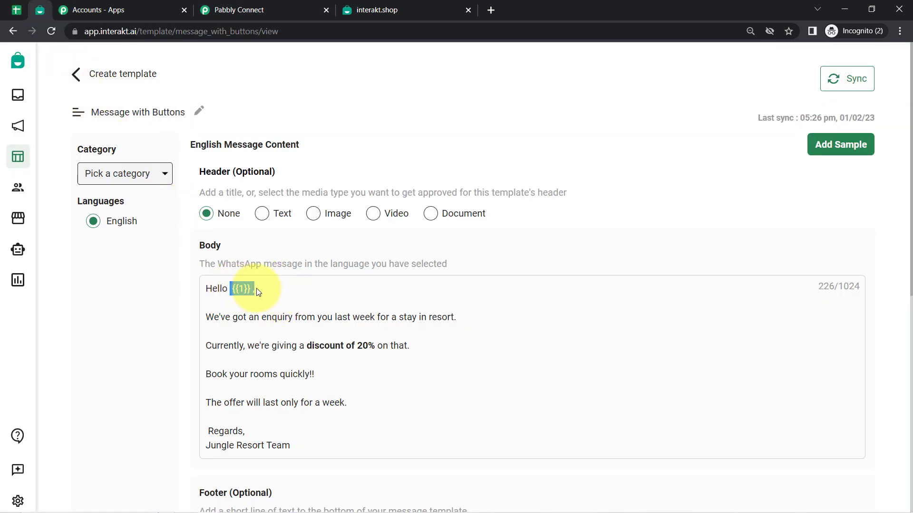
left_click(259, 325)
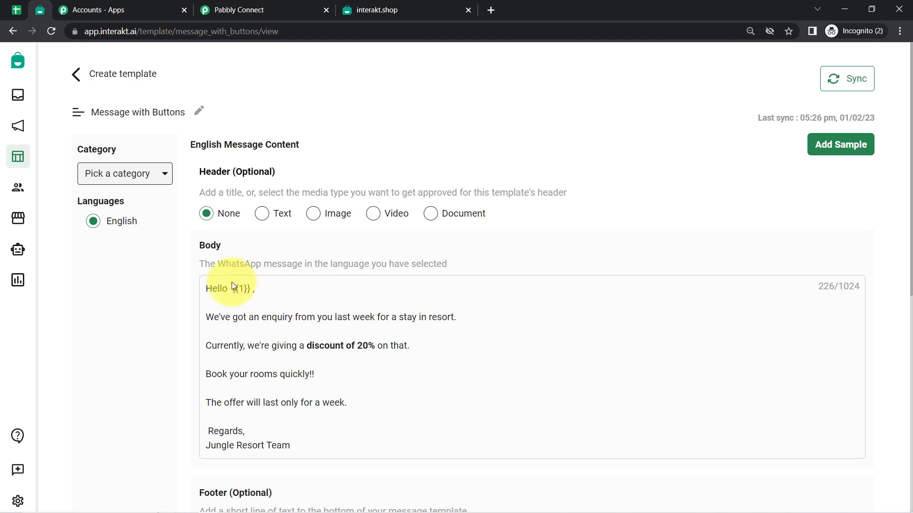
left_click_drag(231, 289, 253, 403)
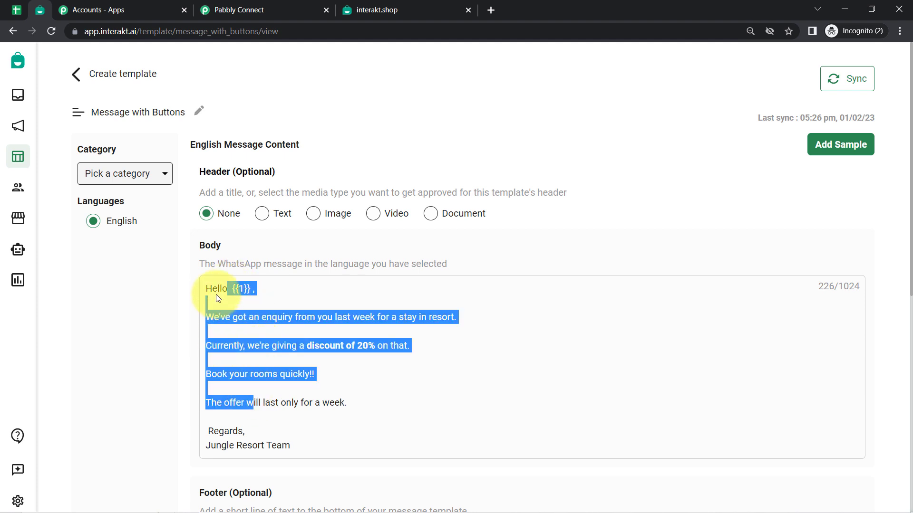
Switch to Pabbly Connect and map the Google Sheets Name value into the Interakt action's Body Variable Values, following the comma-separated format.
left_click(256, 10)
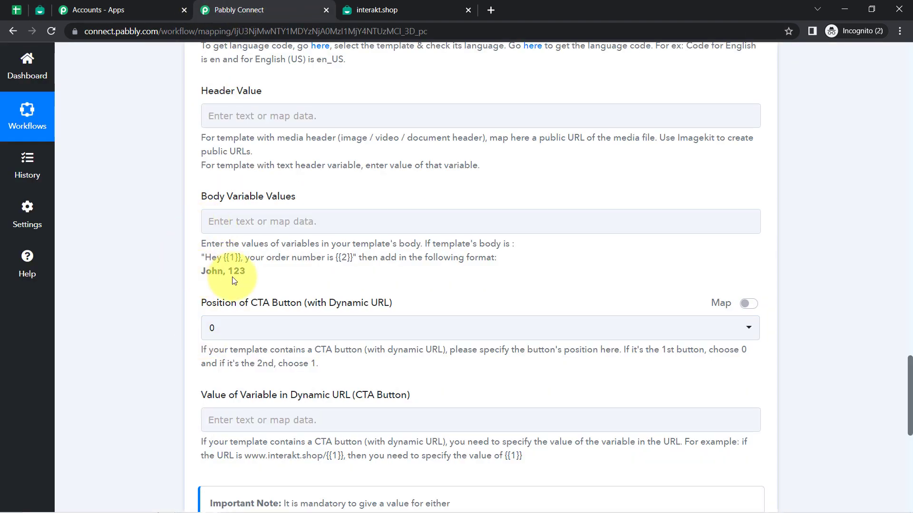
double_click(210, 272)
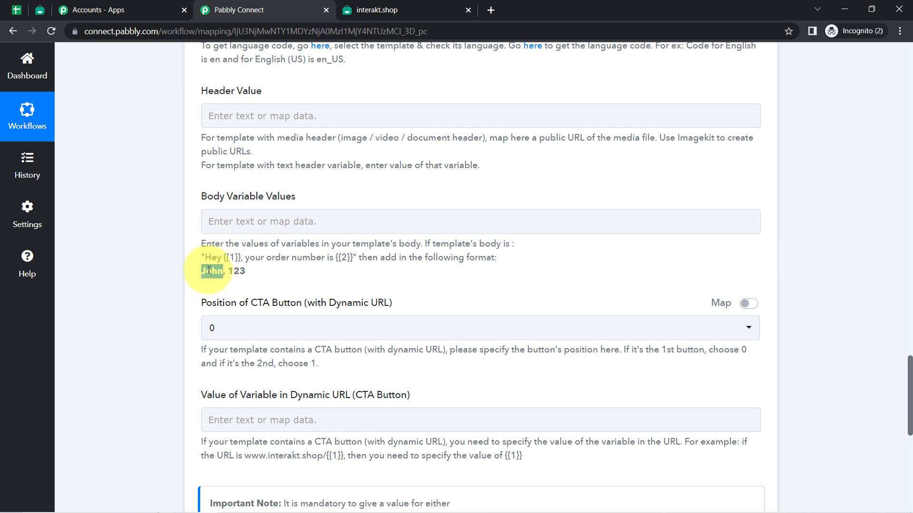
left_click_drag(206, 244, 255, 275)
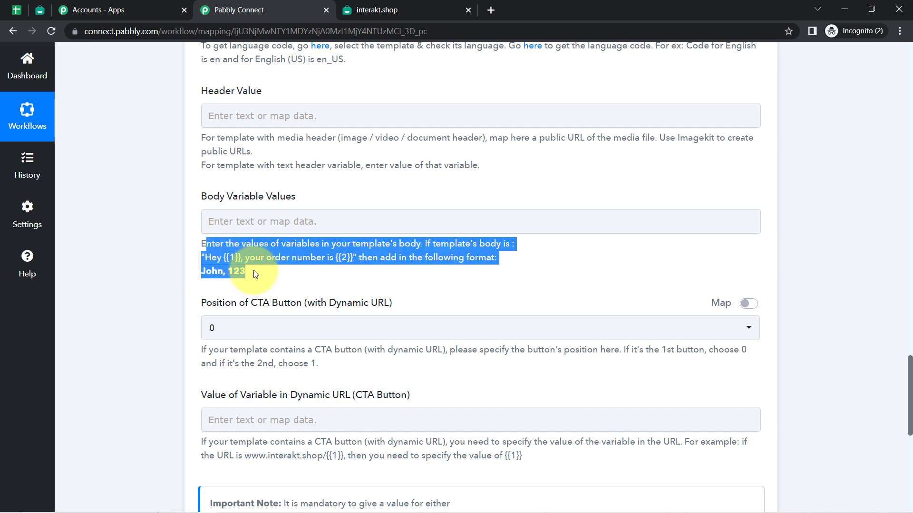
left_click(232, 223)
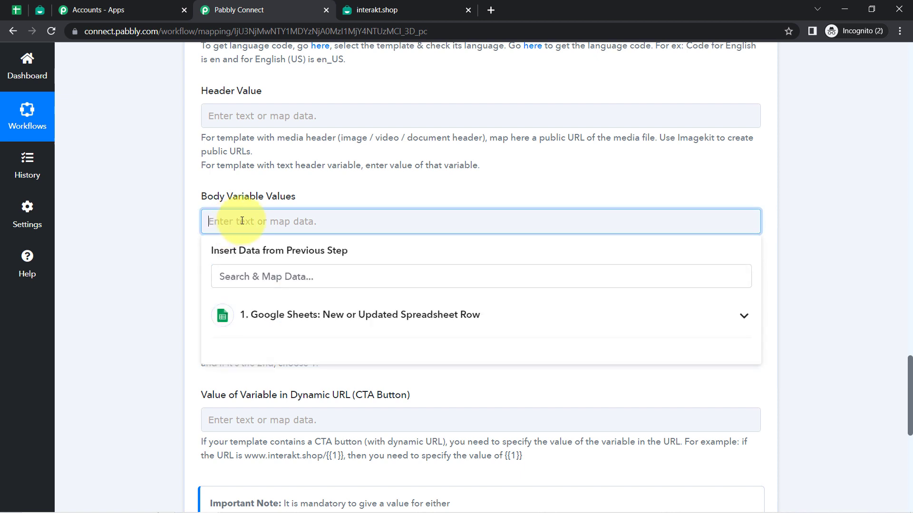
left_click(248, 281)
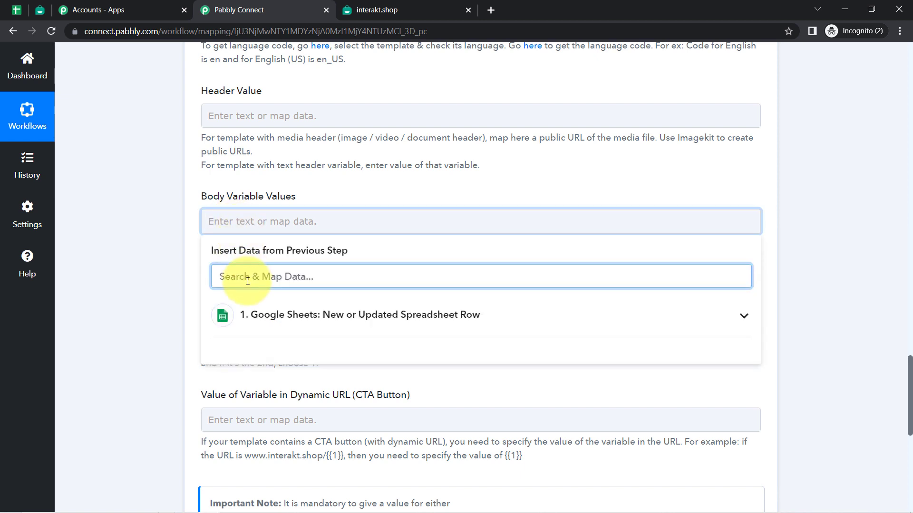
type("name")
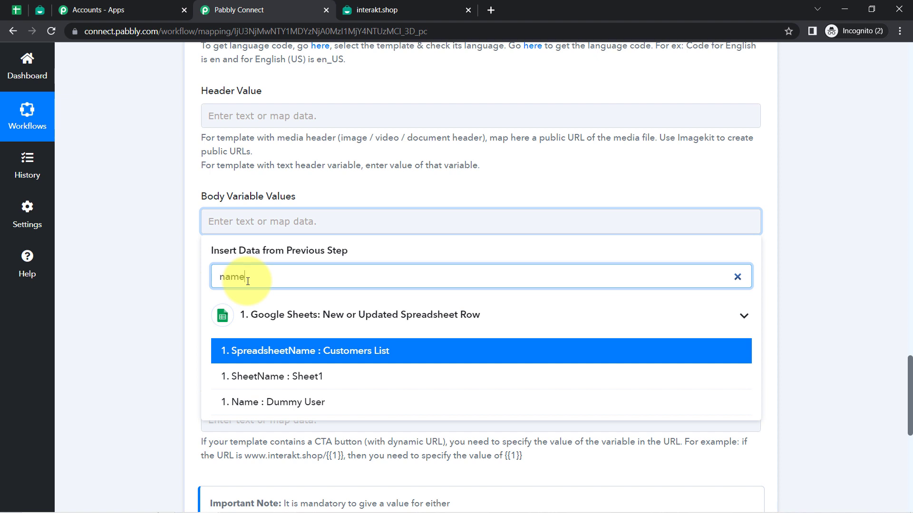
left_click(378, 400)
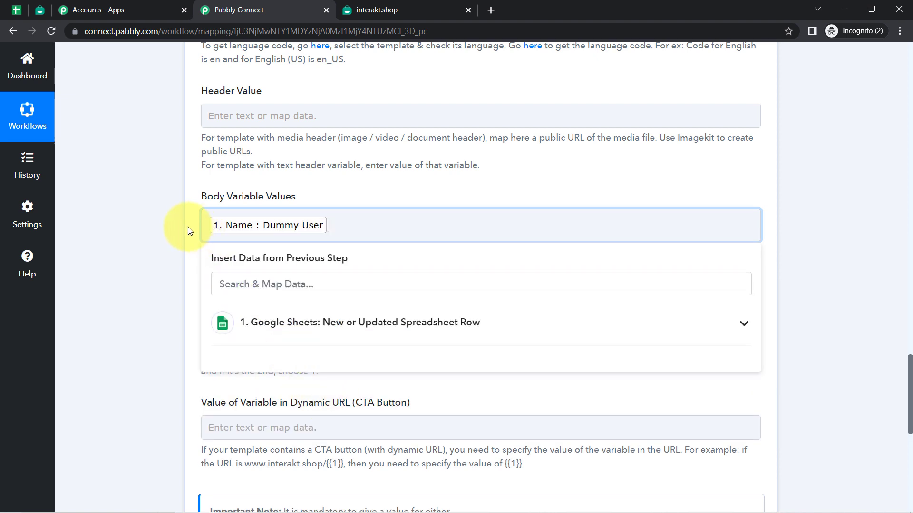
left_click(188, 229)
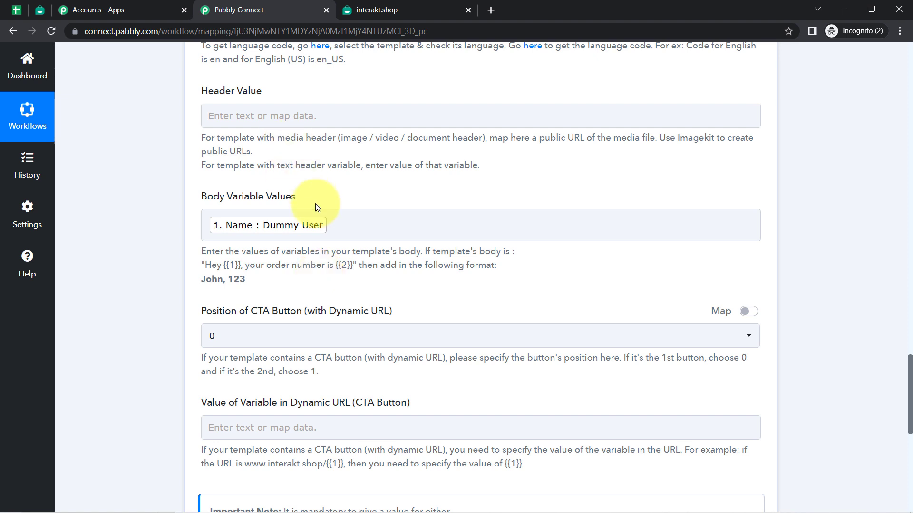
left_click(344, 224)
left_click(344, 224)
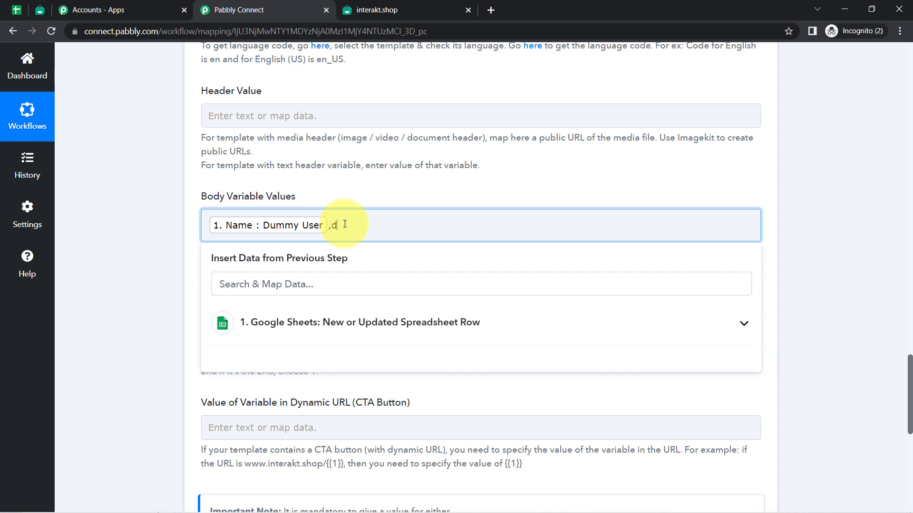
type(",ddsdfdrg")
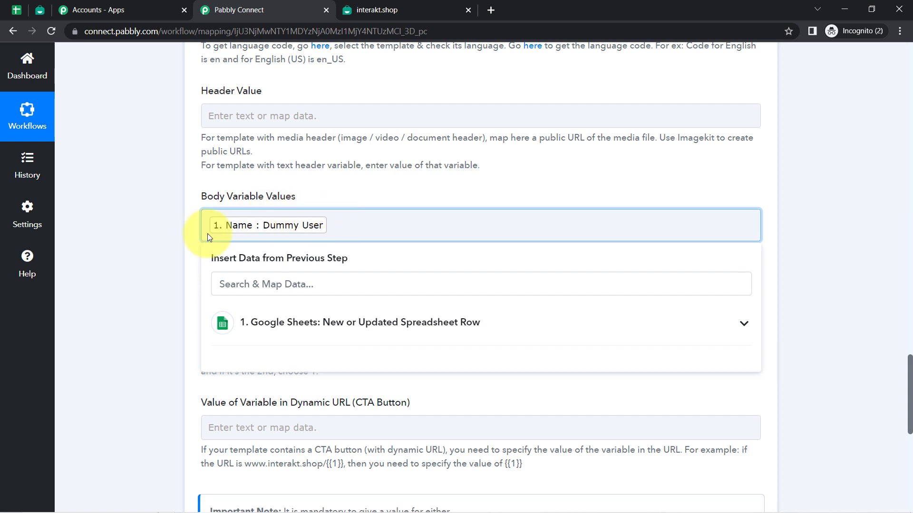
left_click(101, 292)
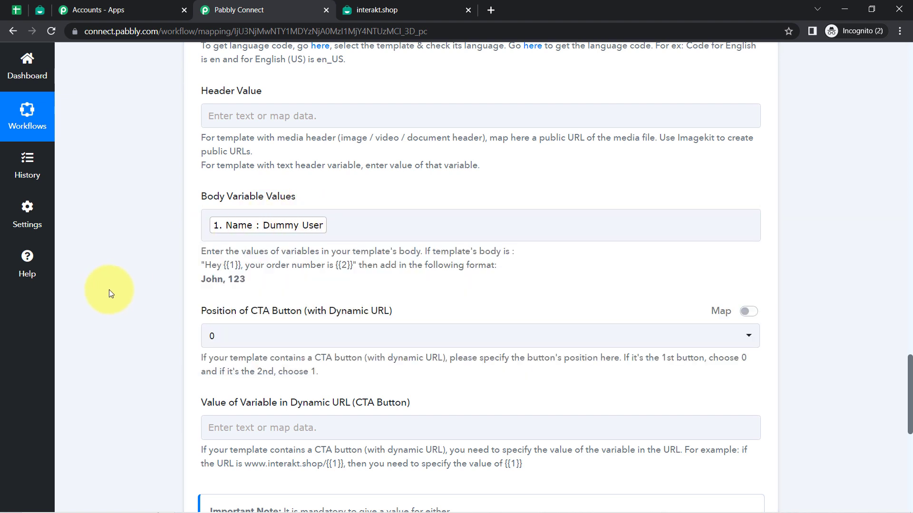
Leave the dynamic-URL CTA button fields as they are and remove the mapped WhatsApp Number from Full Phone Number, keeping the plus sign.
scroll(105, 284, "down", 3)
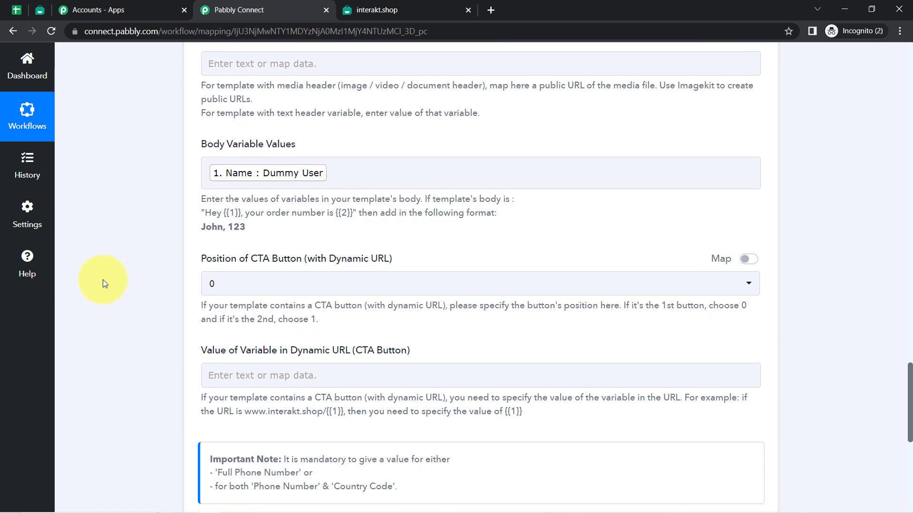
scroll(105, 284, "down", 1)
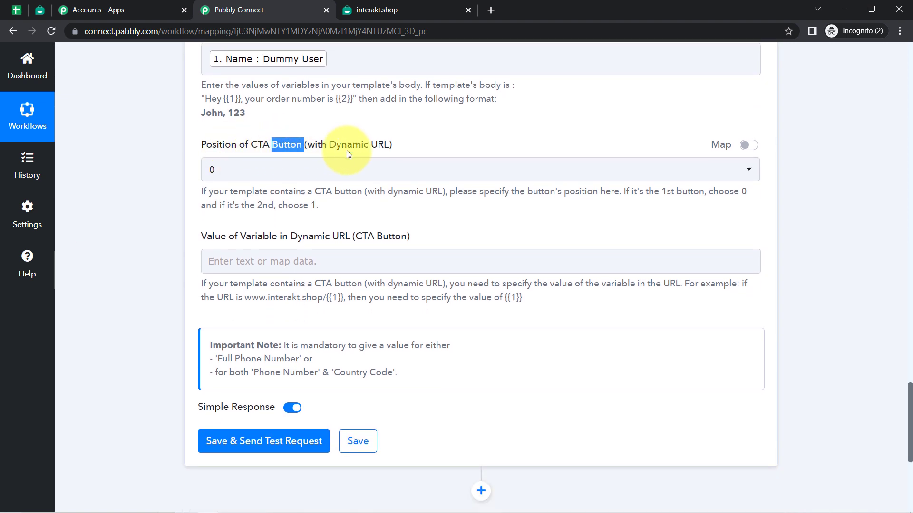
left_click_drag(334, 150, 383, 148)
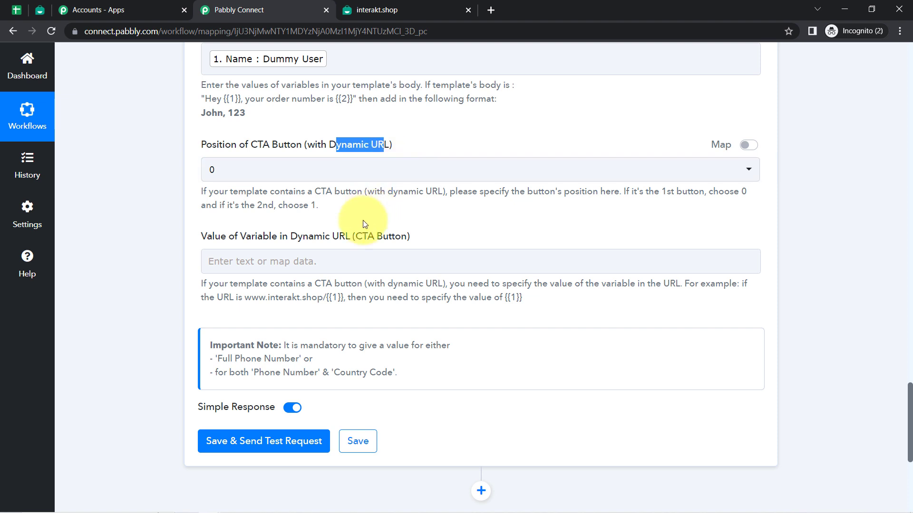
left_click_drag(298, 244, 369, 234)
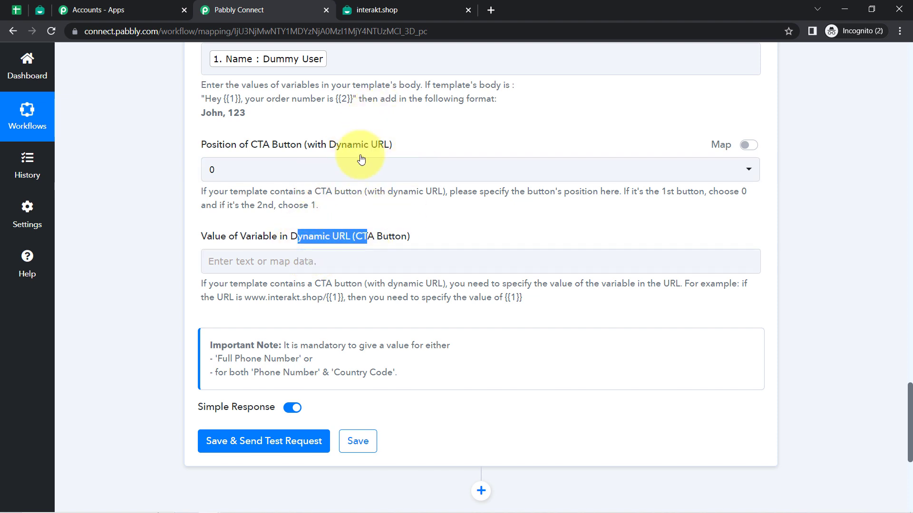
left_click(120, 236)
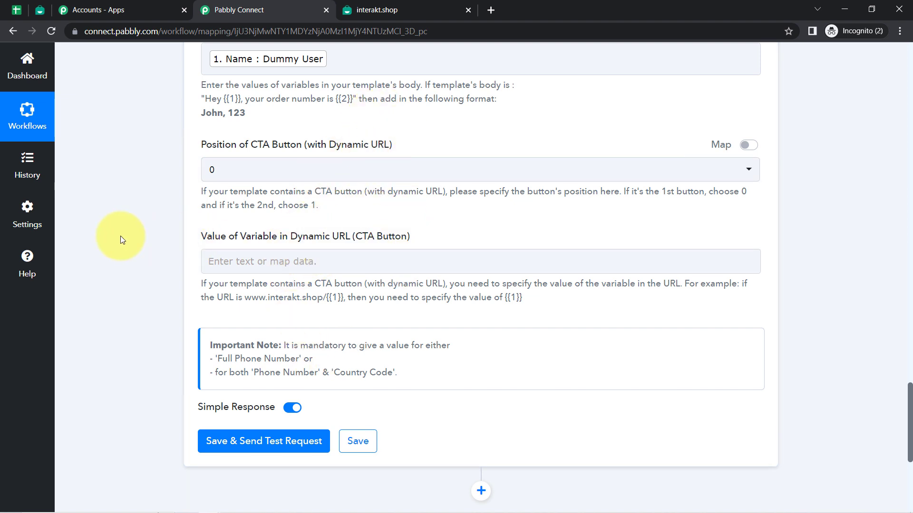
scroll(121, 236, "up", 2)
scroll(121, 236, "up", 7)
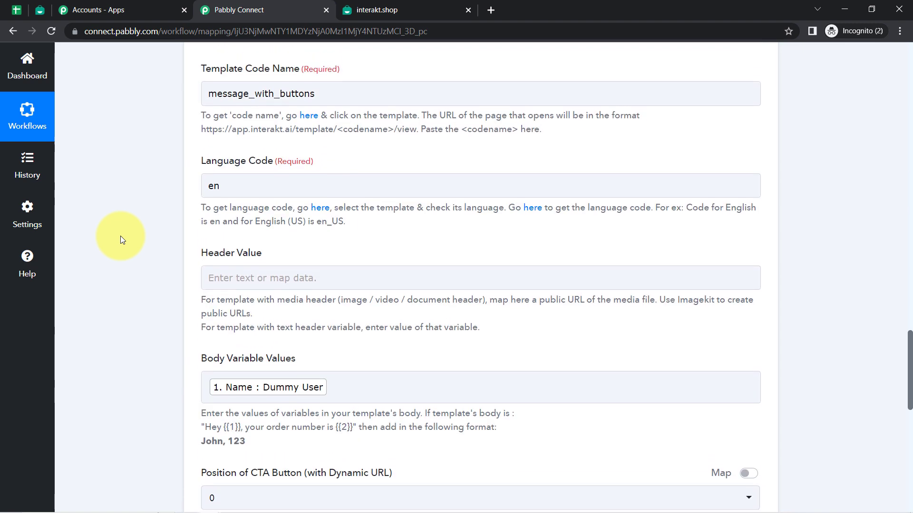
scroll(120, 235, "up", 3)
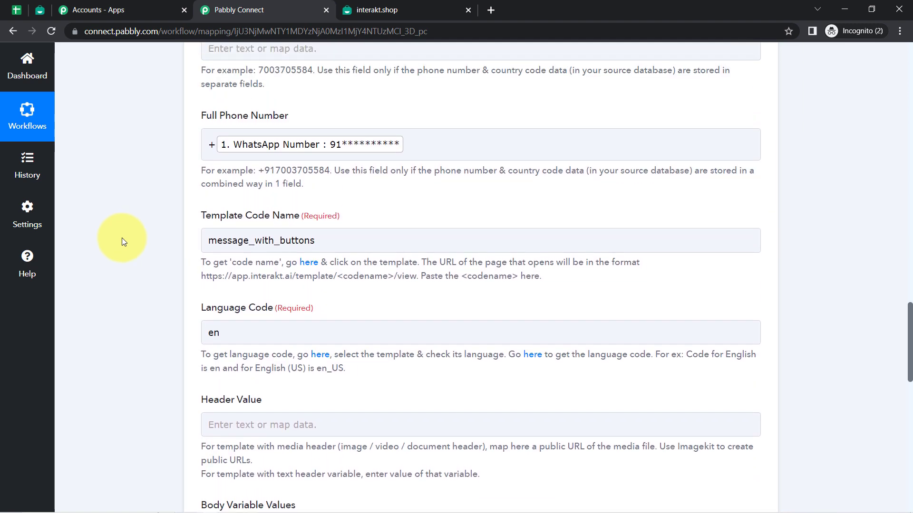
left_click(426, 153)
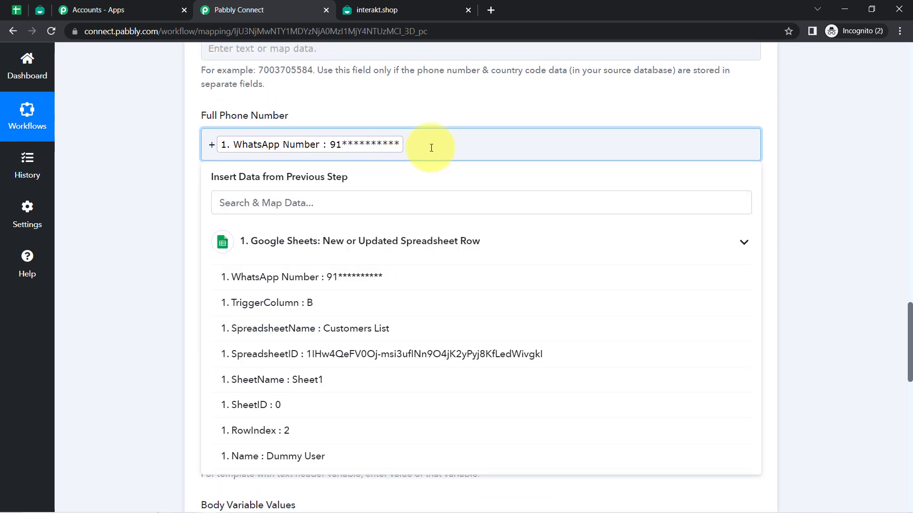
key("BackSpace")
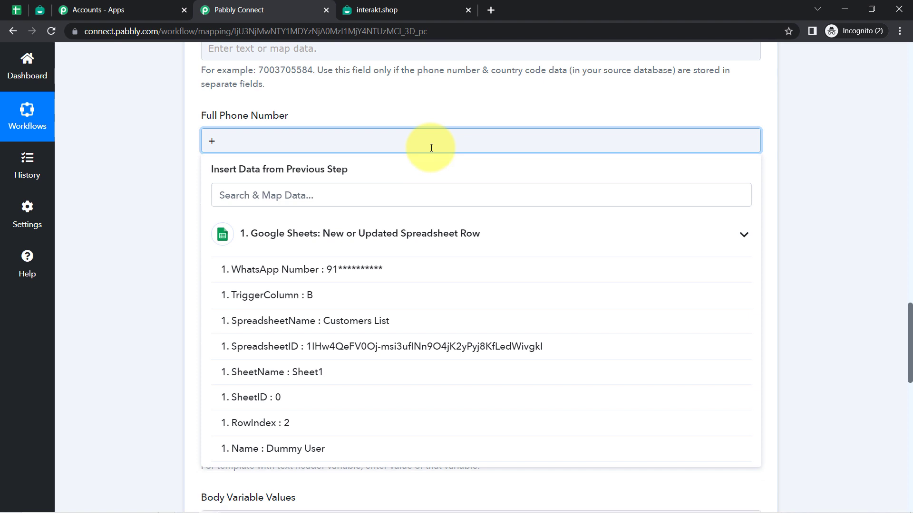
Search for "whatsapp web" in a new browser tab and open WhatsApp Web.
left_click(492, 9)
type("whats")
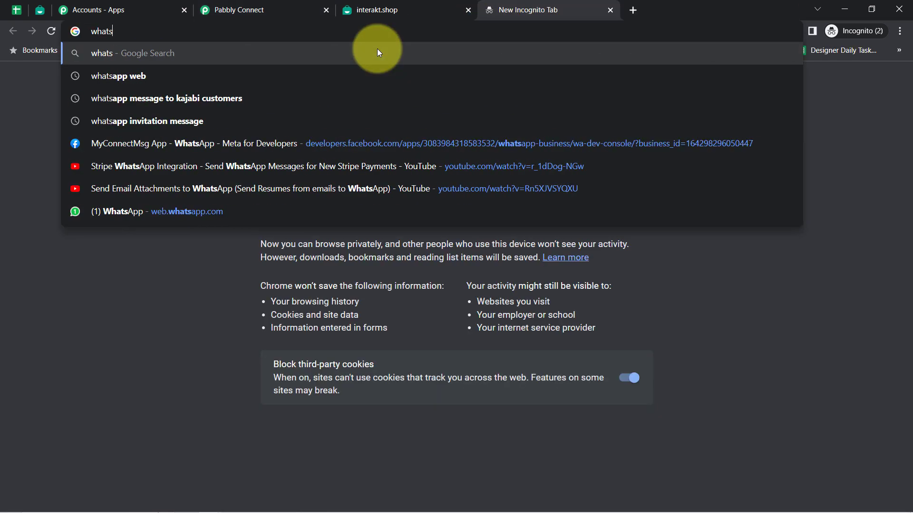
type("app web")
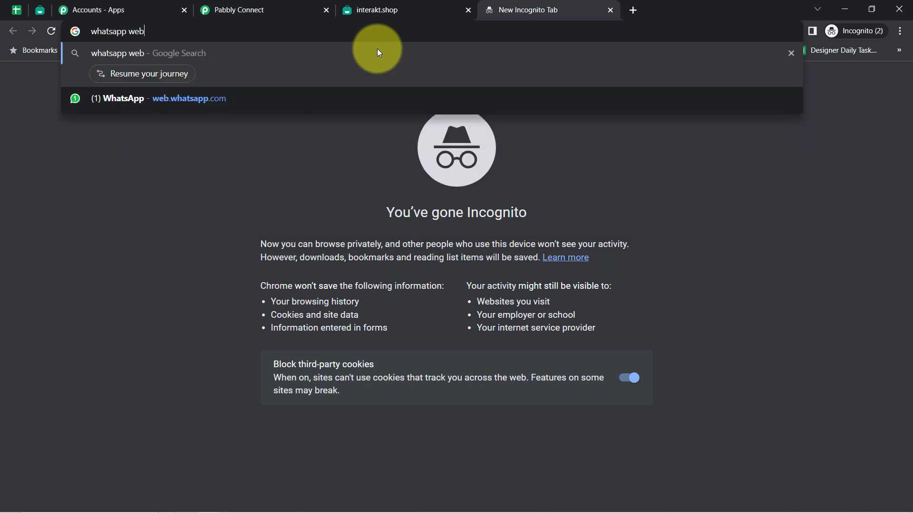
key("Return")
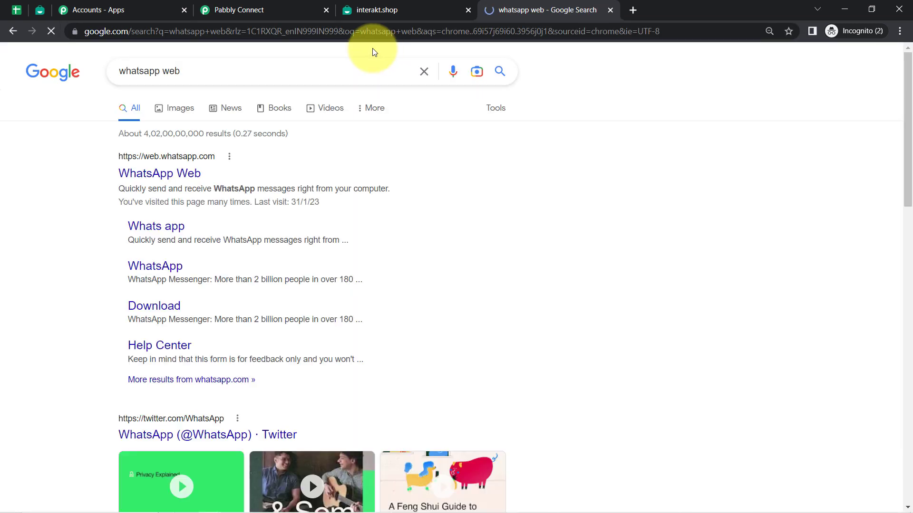
left_click(141, 174)
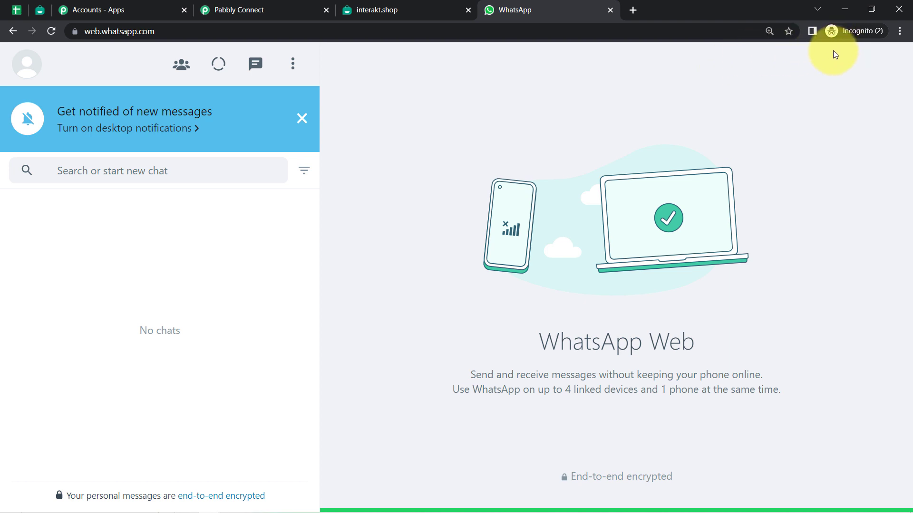
Switch back to Pabbly Connect, save the Interakt action, send its test request and review the response received.
left_click(277, 2)
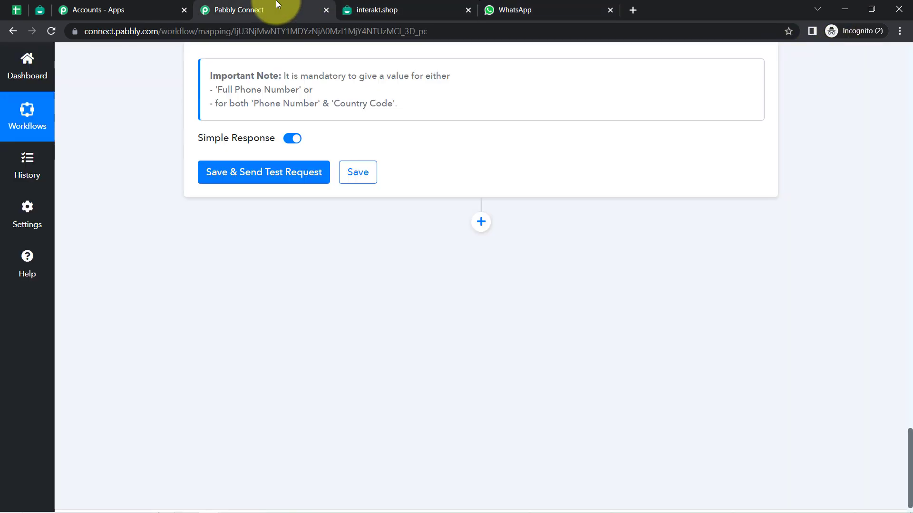
left_click(230, 169)
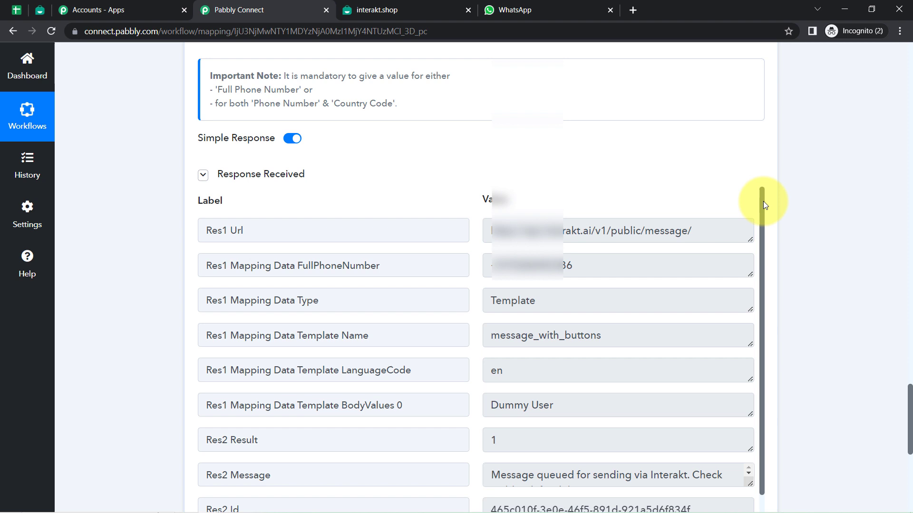
left_click_drag(762, 201, 762, 264)
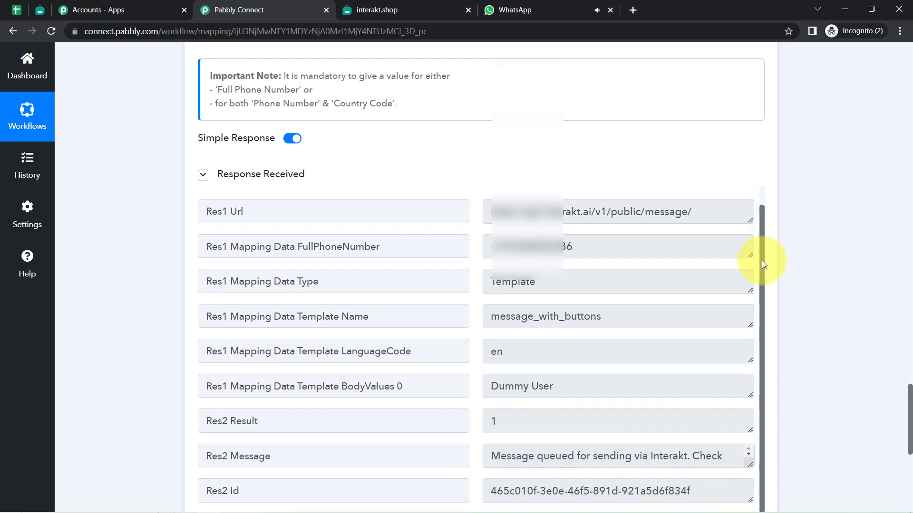
Examine the Res2 Message in the Interakt response, and open the Pabbly Team - Interakt chat in WhatsApp Web.
scroll(772, 384, "down", 6)
left_click_drag(499, 163, 713, 177)
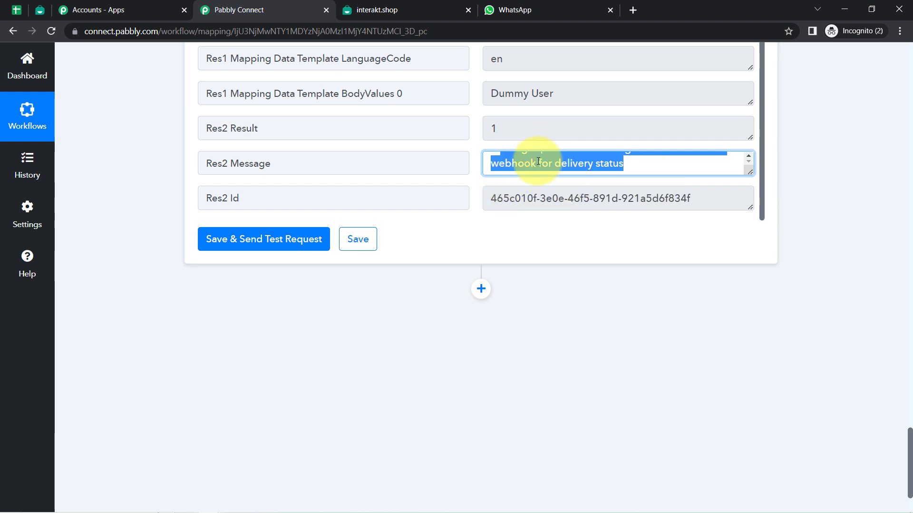
left_click(543, 10)
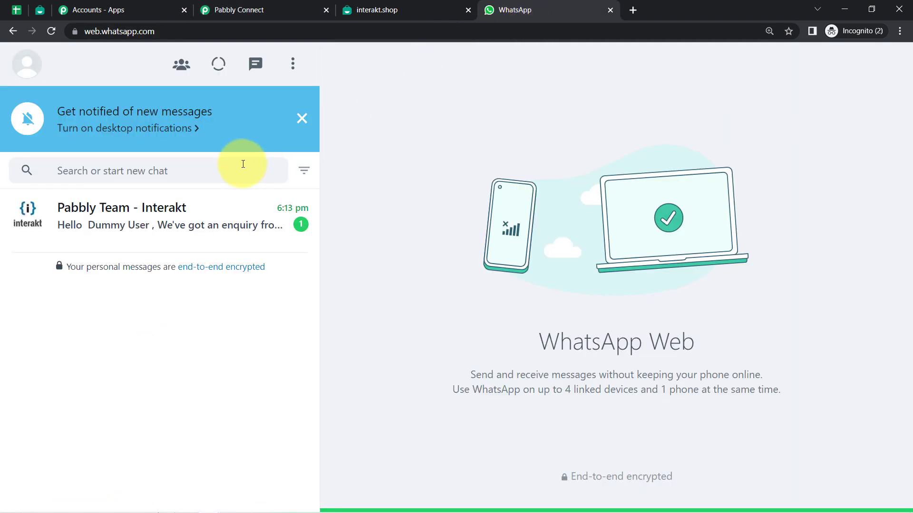
left_click(157, 219)
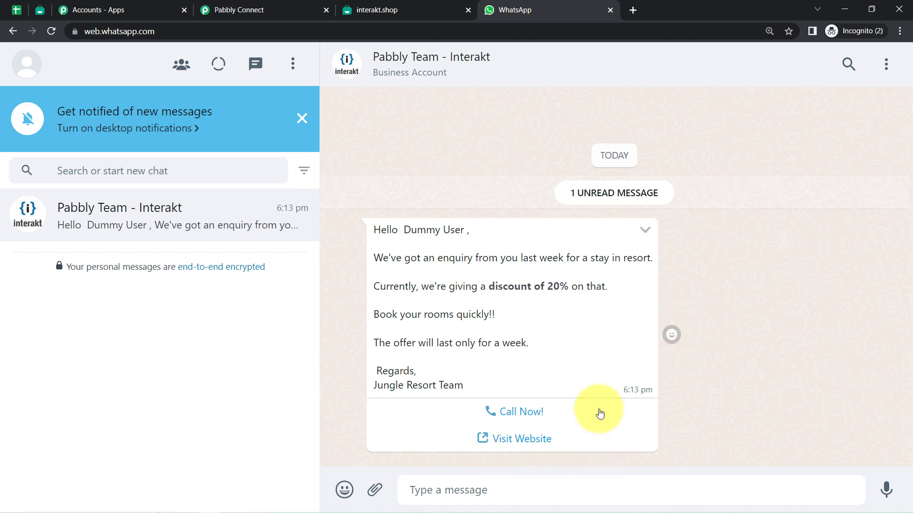
Read through the received WhatsApp message, from the greeting and discount offer to the Jungle Resort Team signature.
left_click_drag(387, 233, 584, 259)
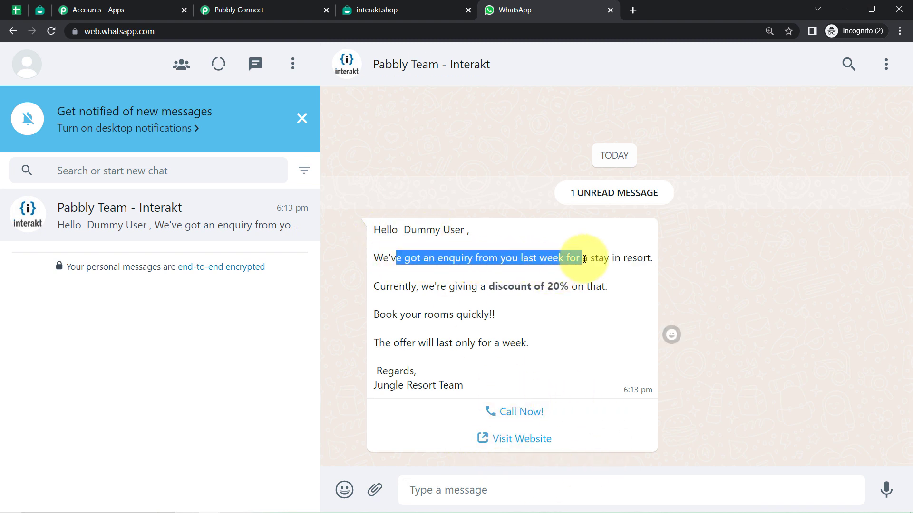
left_click(584, 259)
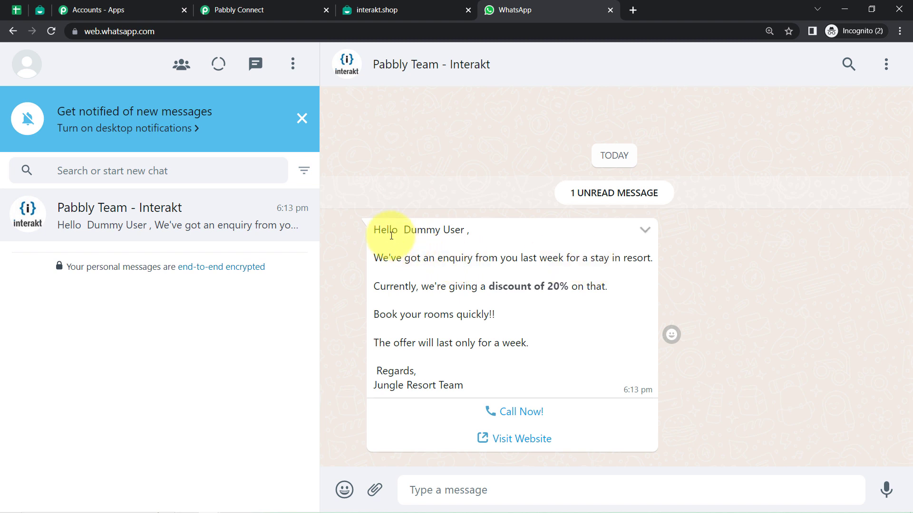
left_click_drag(387, 234, 420, 361)
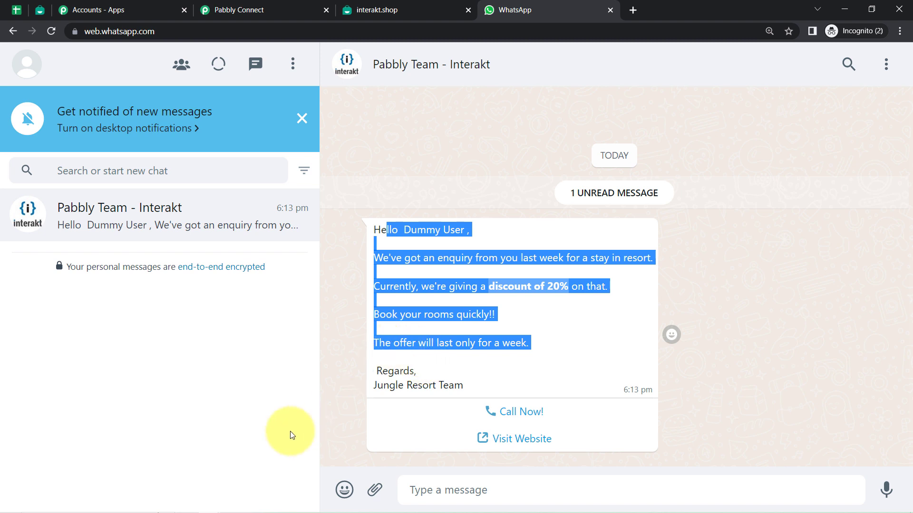
left_click(493, 305)
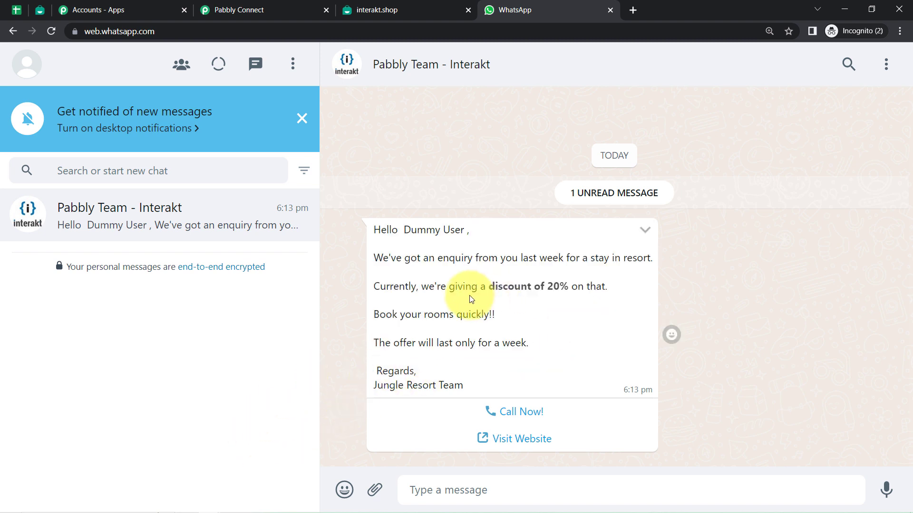
left_click_drag(404, 315, 457, 316)
left_click_drag(426, 343, 518, 348)
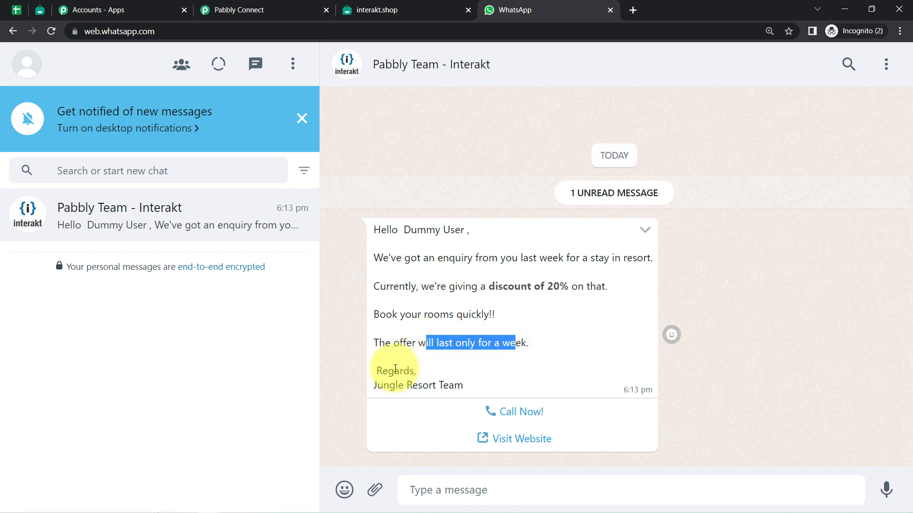
left_click(389, 383)
left_click_drag(388, 387, 458, 387)
left_click(517, 392)
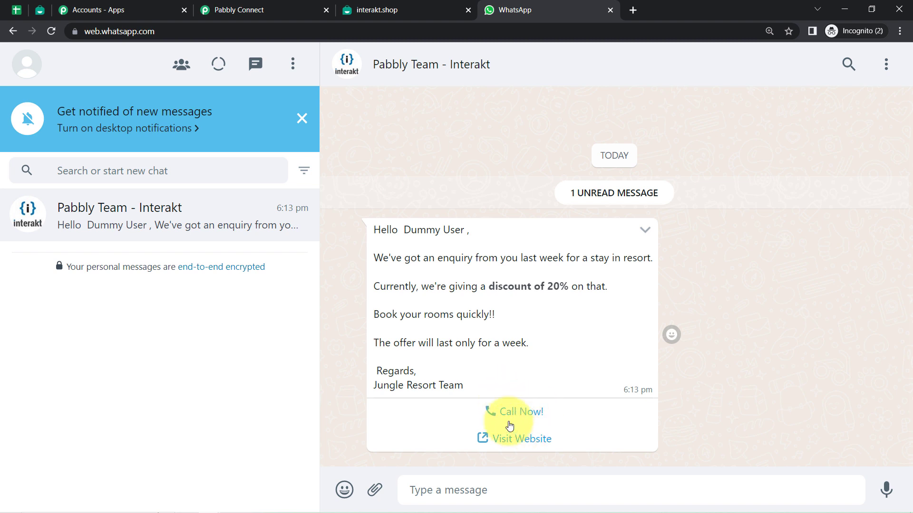
Test the message's Visit Website button by following its link to pabbly.com/connect.
left_click(522, 439)
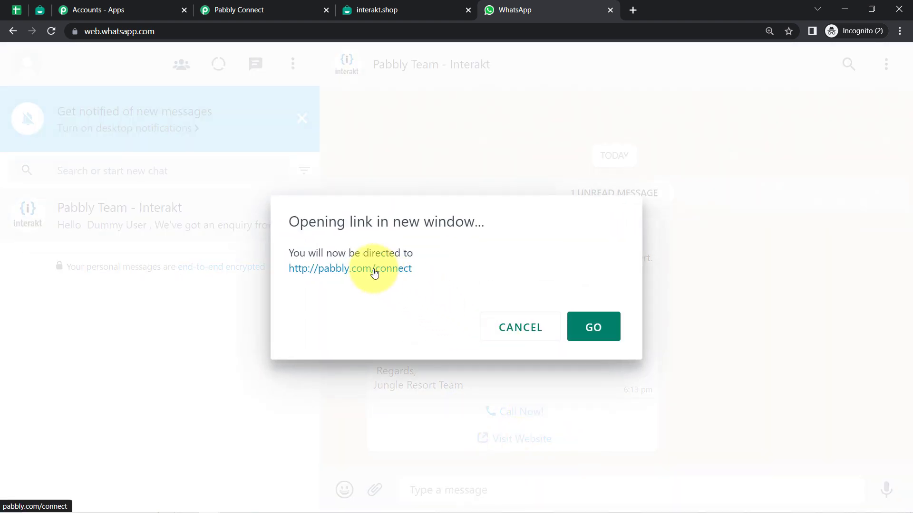
left_click(375, 272)
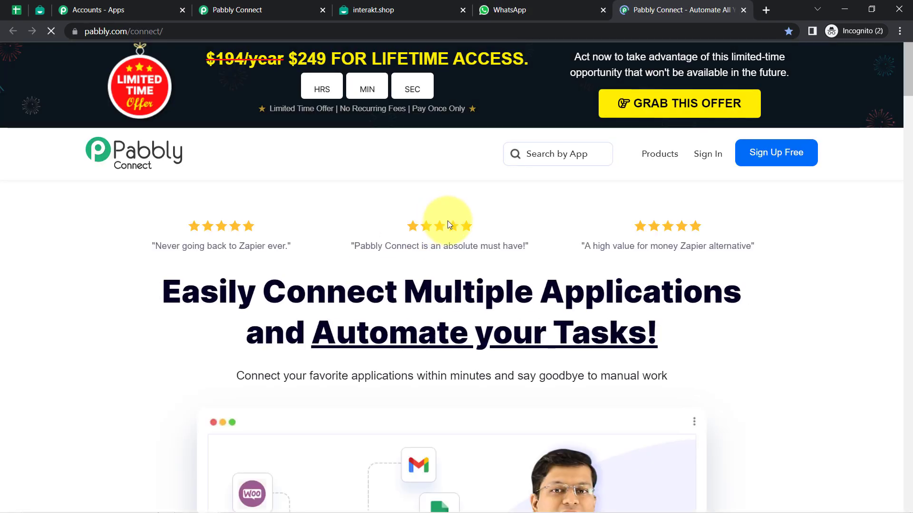
Switch to the Customers List spreadsheet in Google Sheets and review the Name and WhatsApp Number columns.
left_click(19, 8)
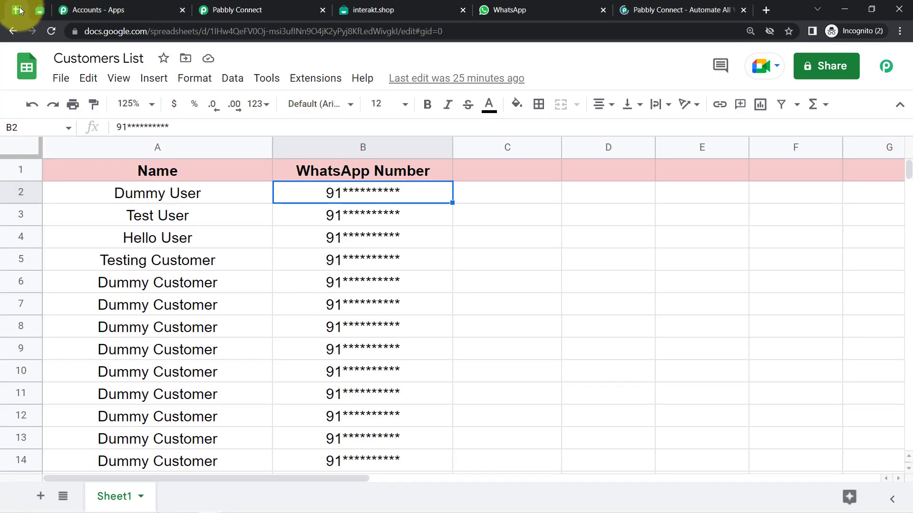
left_click(169, 234)
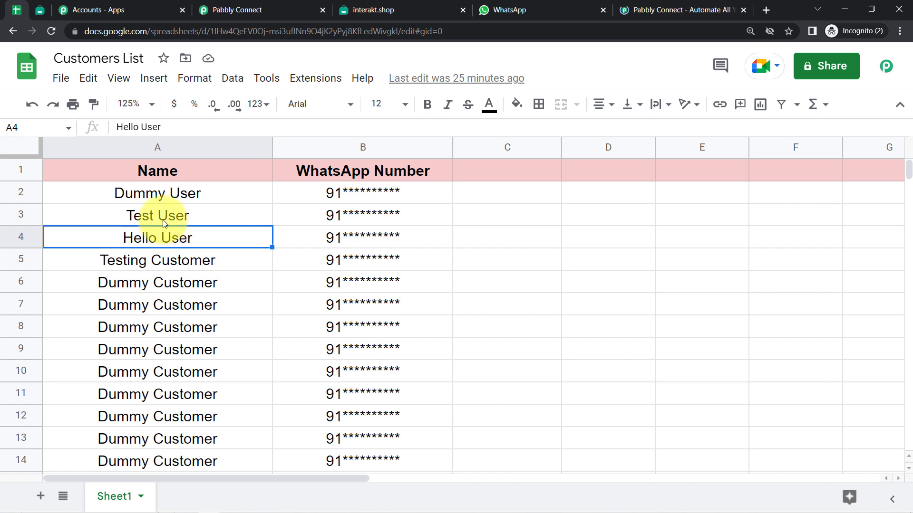
left_click(159, 211)
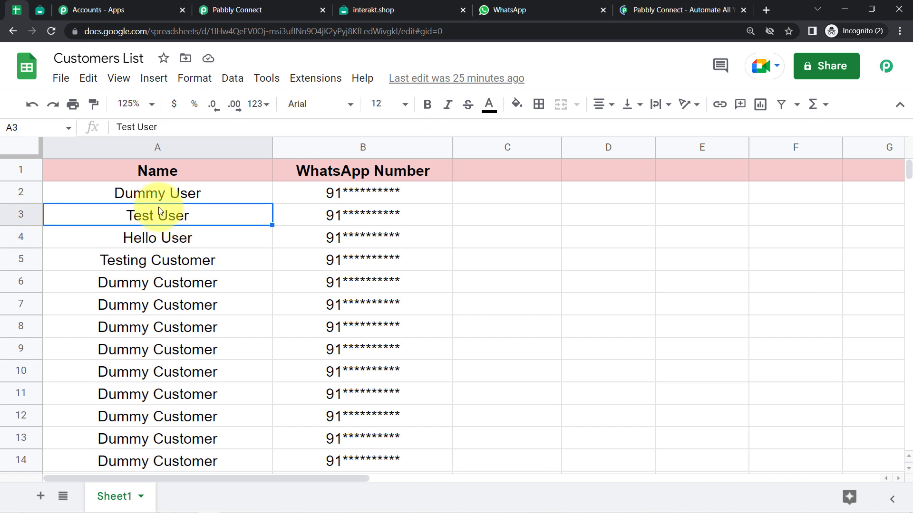
left_click(181, 150)
left_click(356, 151, "shift")
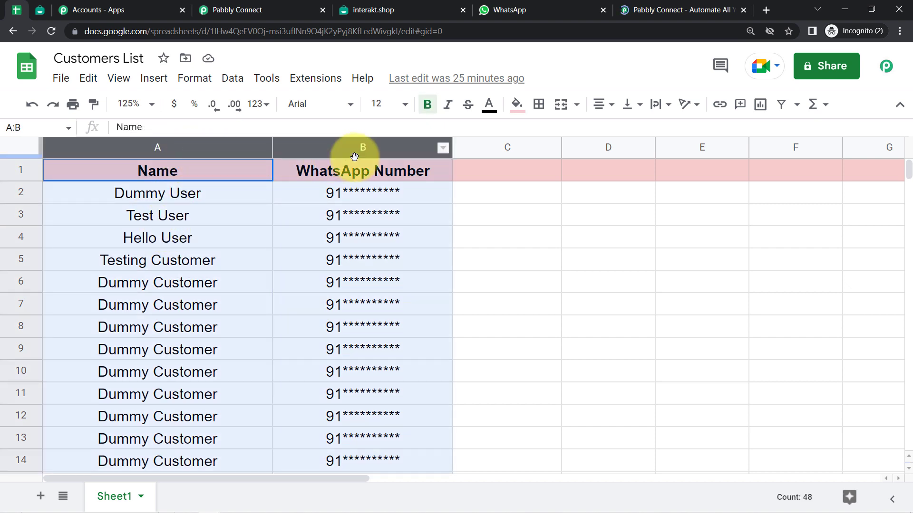
left_click(351, 290)
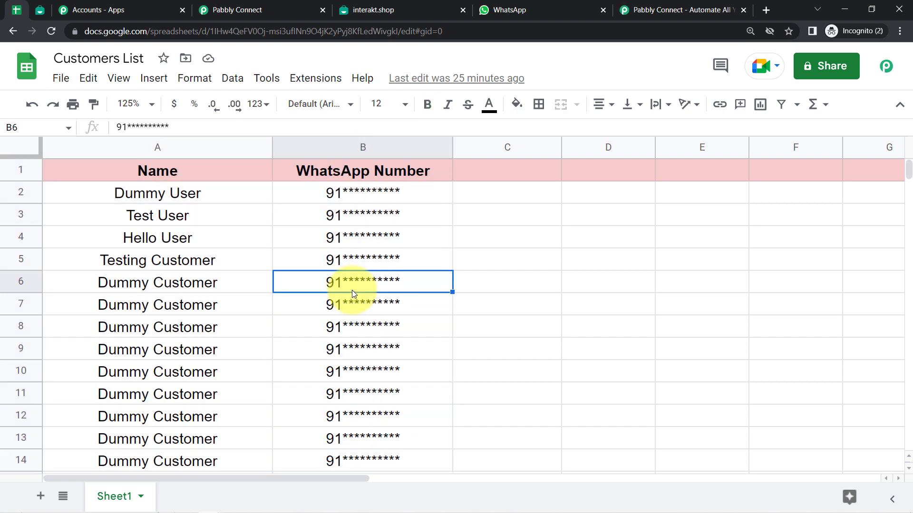
Switch to WhatsApp Web, dismiss the link prompt, and compare the greeting name with row 2 of the Customers List spreadsheet.
left_click(516, 4)
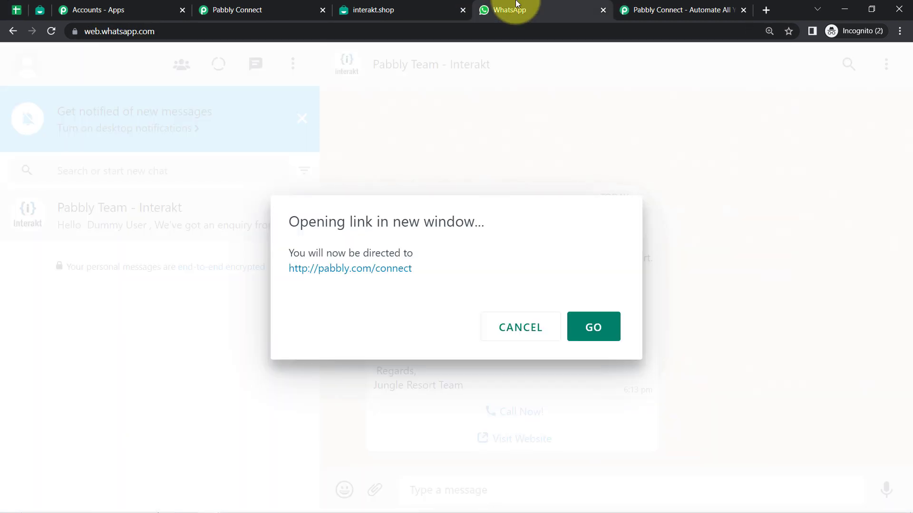
left_click(511, 328)
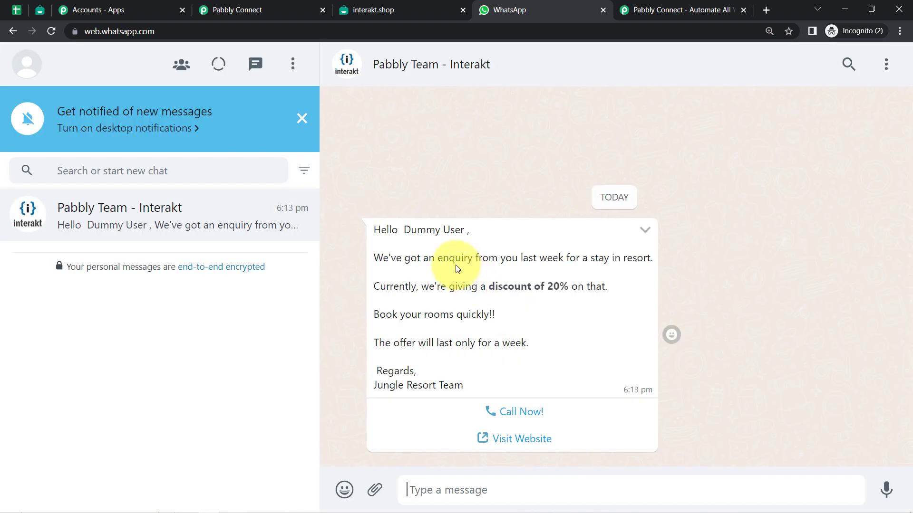
left_click_drag(410, 230, 450, 230)
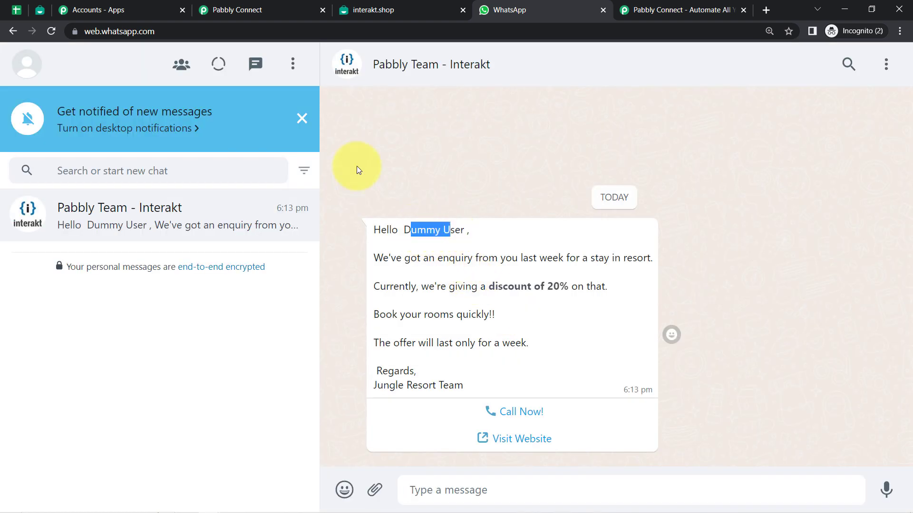
left_click(12, 12)
left_click(26, 189)
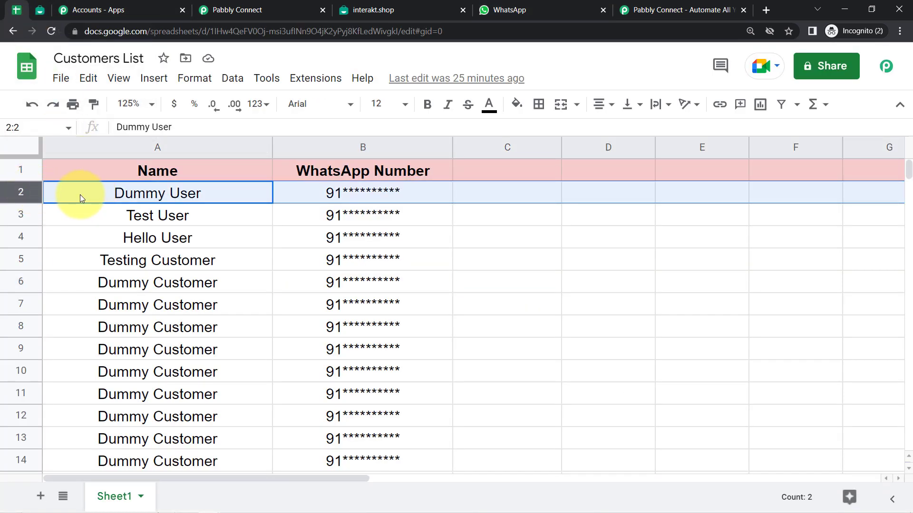
left_click(201, 257)
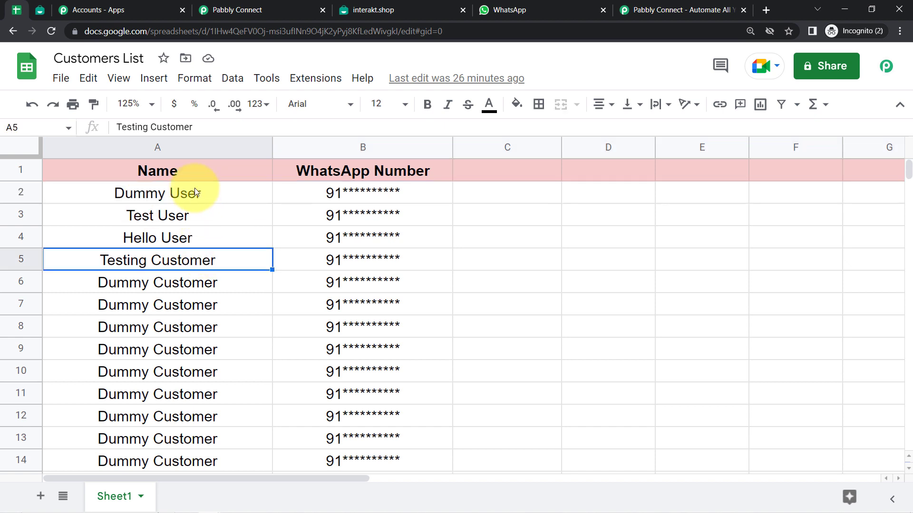
Select the Name and WhatsApp Number columns and run Send All Data from Pabbly Connect Webhooks.
left_click(192, 151)
left_click(323, 147, "shift")
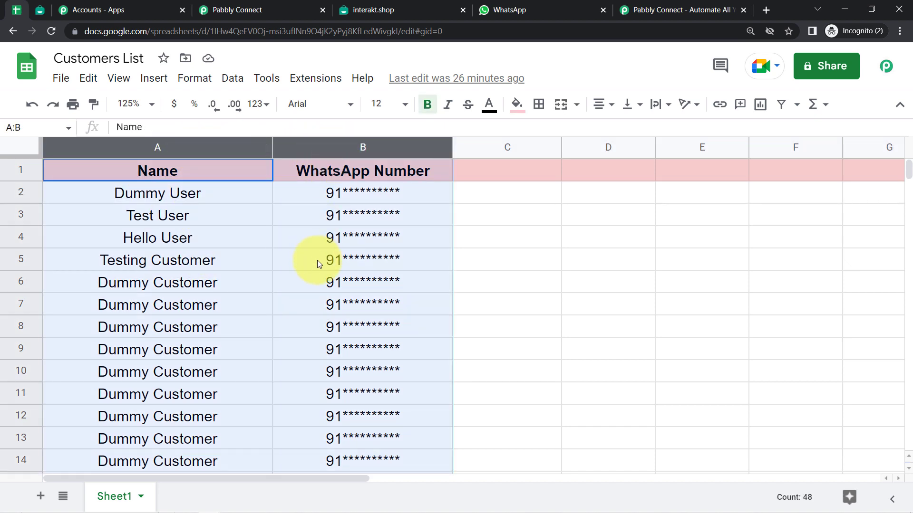
left_click(318, 78)
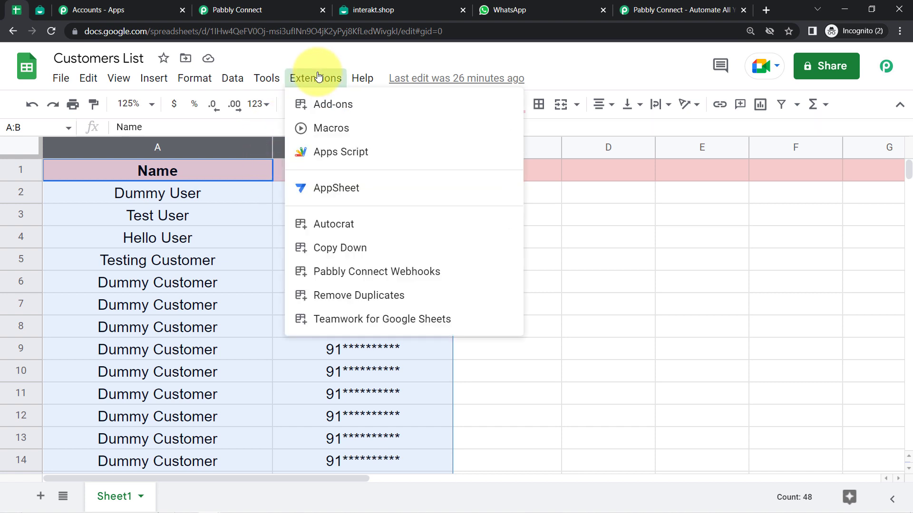
mouse_move(407, 272)
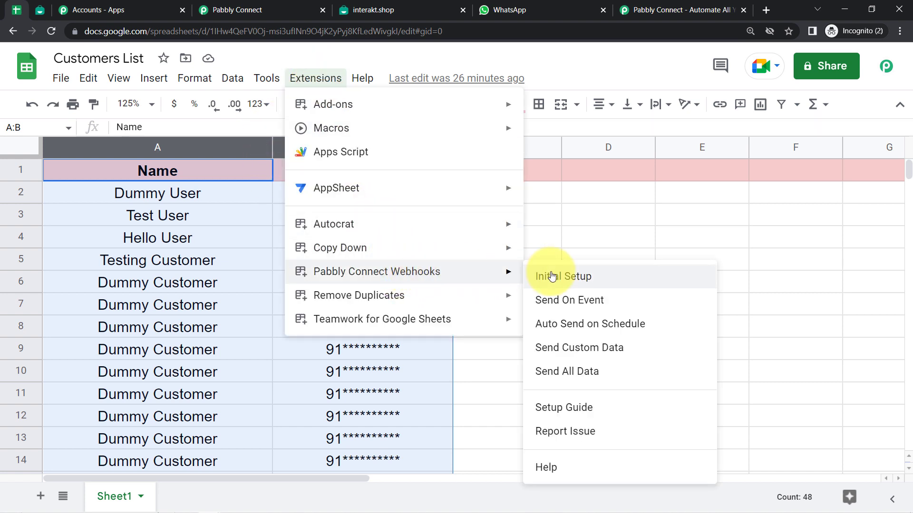
left_click(552, 376)
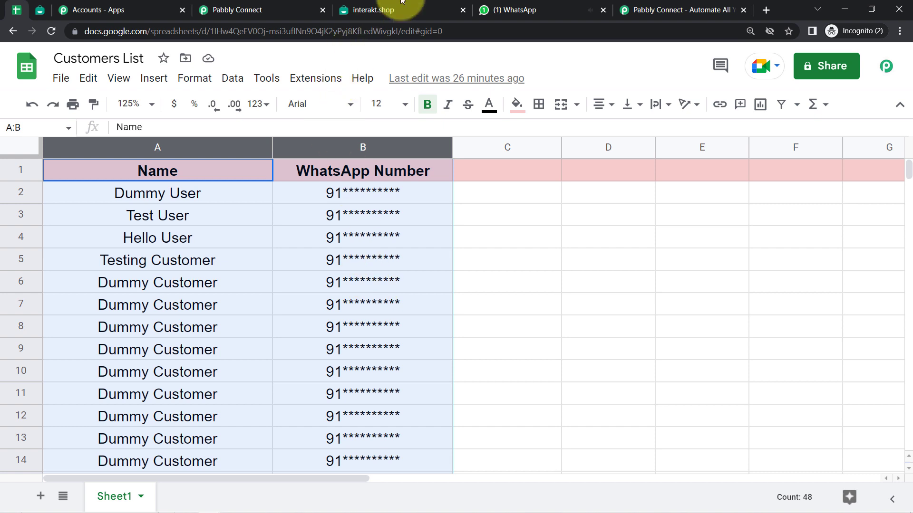
Switch to WhatsApp Web and look through the template messages in the Pabbly Team - Interakt chat.
left_click(517, 5)
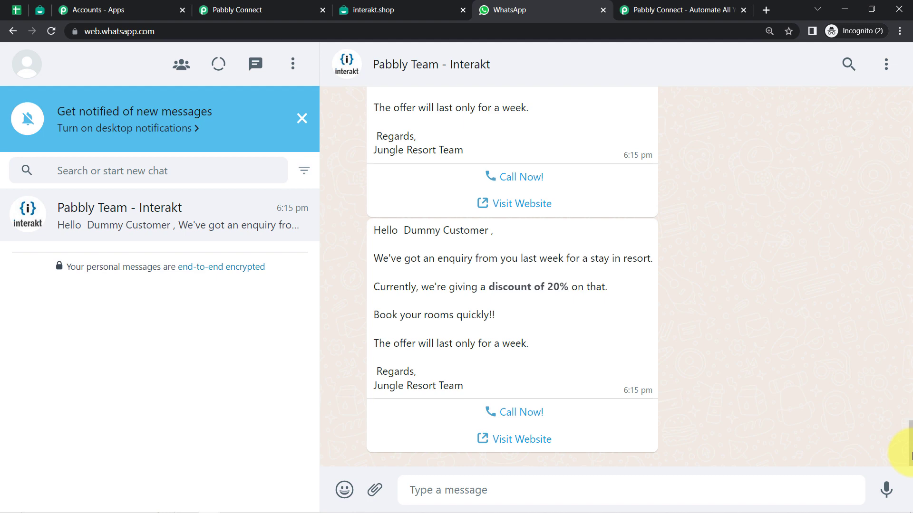
left_click_drag(910, 456, 877, 409)
Switch to Pabbly Connect and review the workflow, leaving the Google Sheets trigger and the Interakt action both collapsed.
left_click(271, 4)
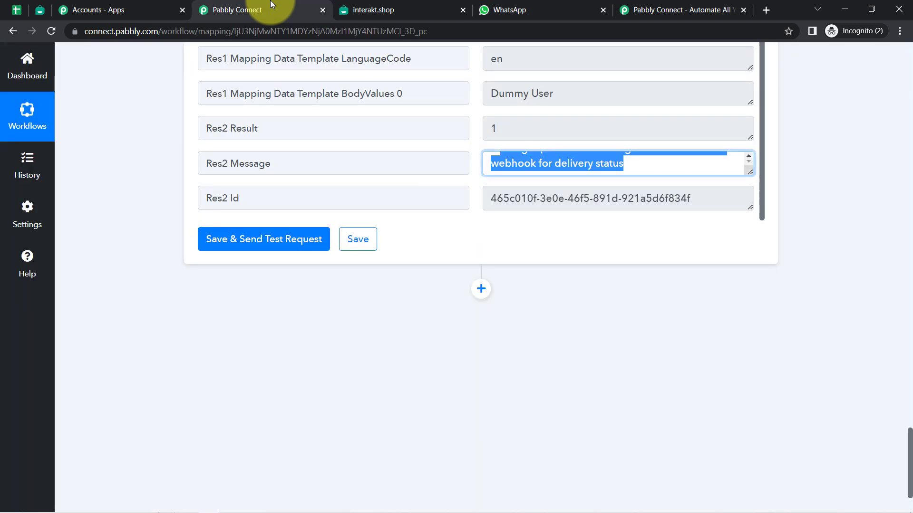
left_click_drag(909, 451, 890, 41)
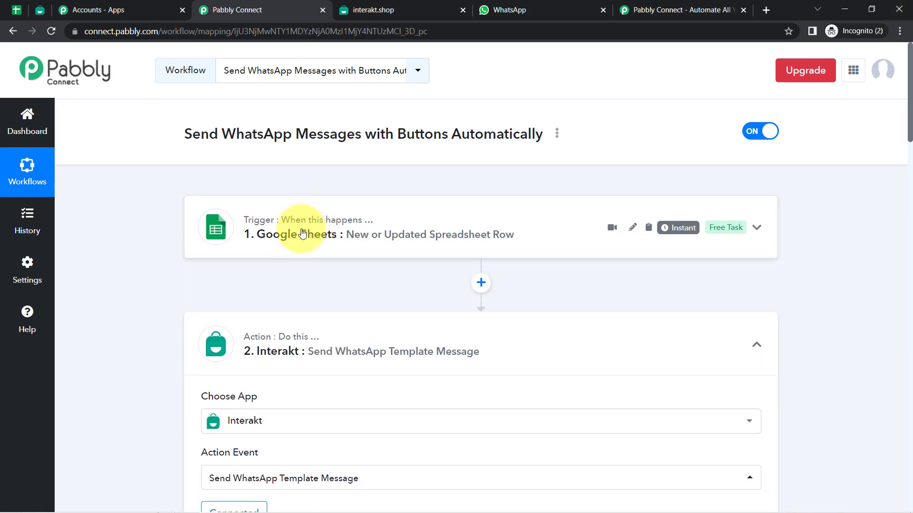
left_click(294, 237)
left_click(260, 228)
left_click(256, 334)
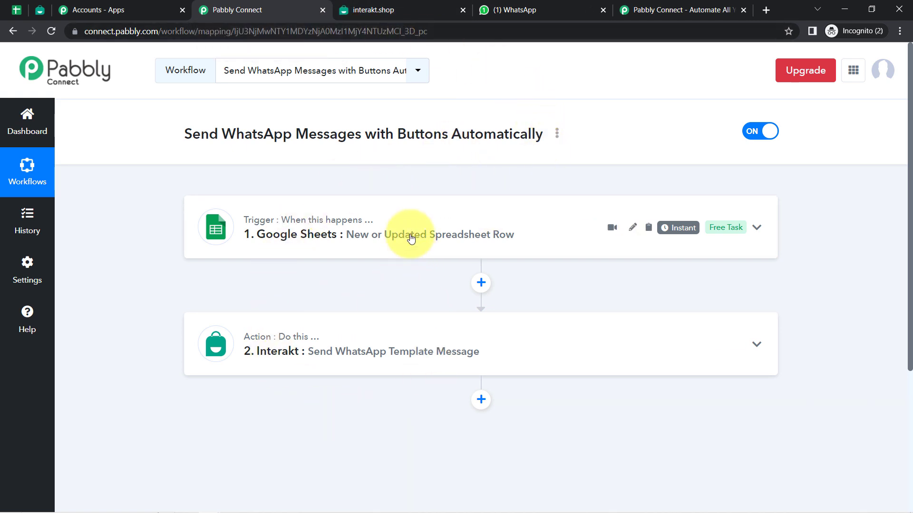
Copy the share link of the Send WhatsApp Messages with Buttons Automatically workflow and close the sharing dialog.
left_click(557, 135)
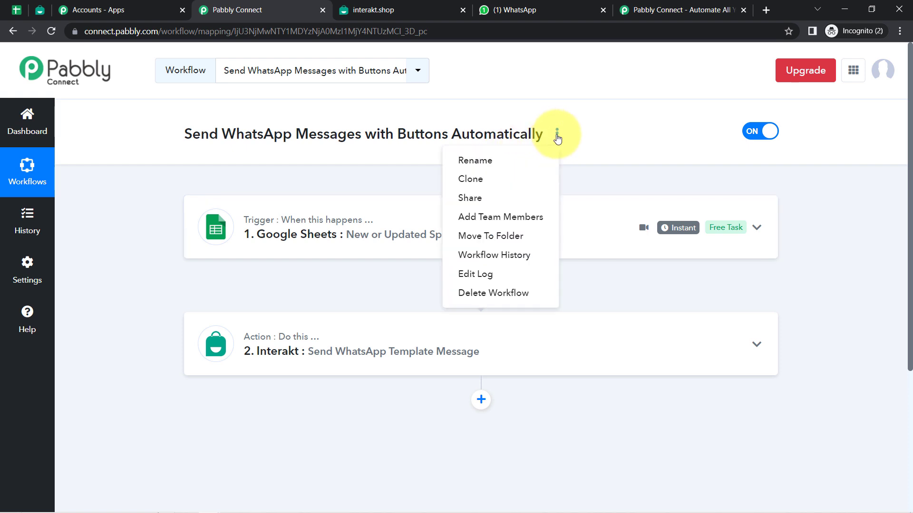
left_click(485, 198)
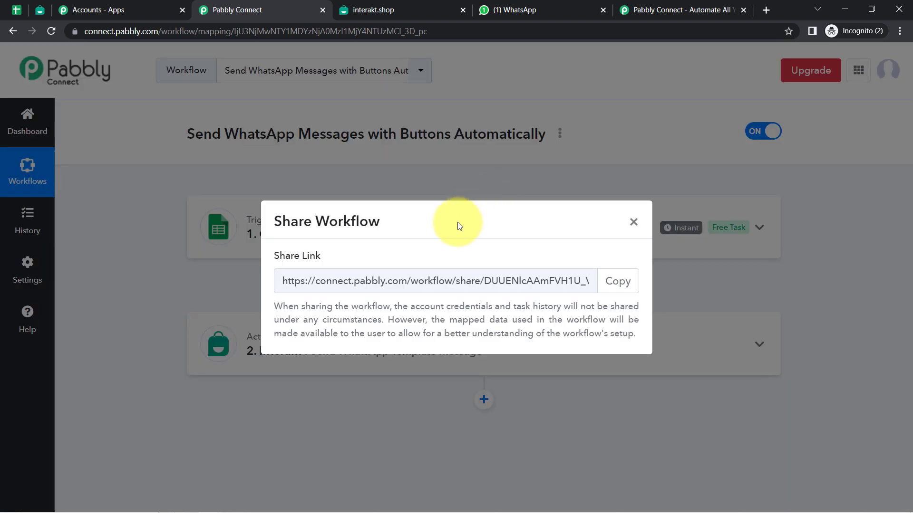
triple_click(435, 280)
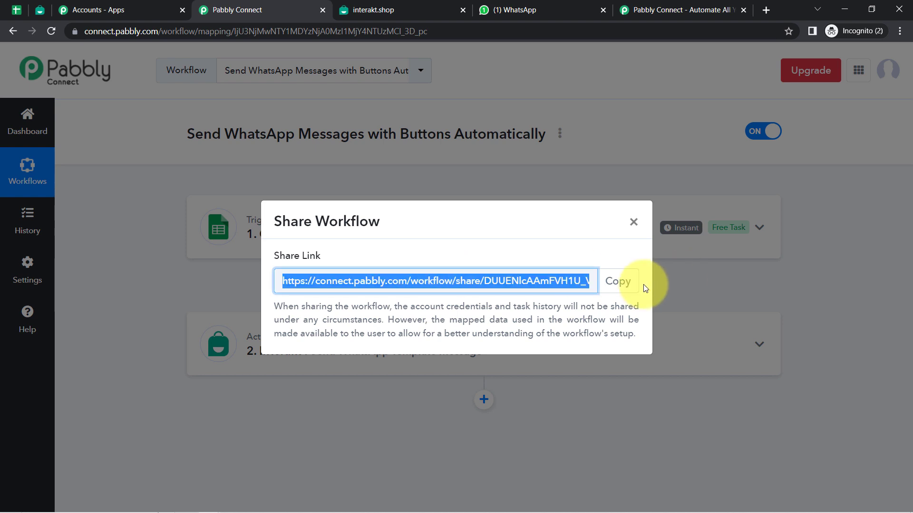
left_click(617, 280)
left_click(634, 223)
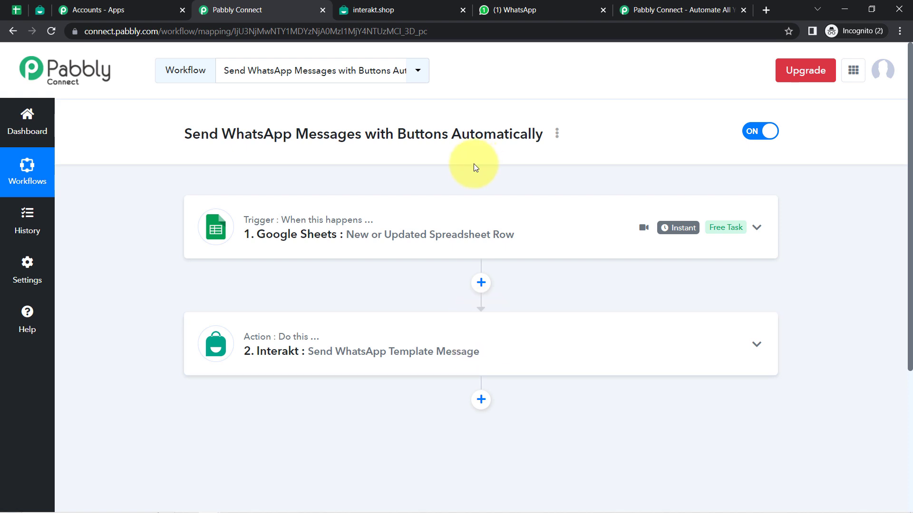
Switch back to the Customers List spreadsheet and select cell A3 in the Name column.
left_click(17, 10)
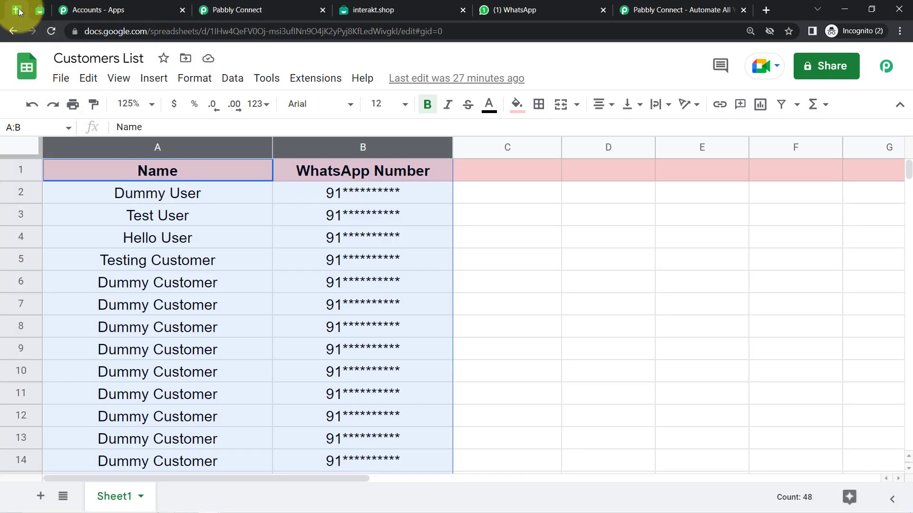
left_click(243, 220)
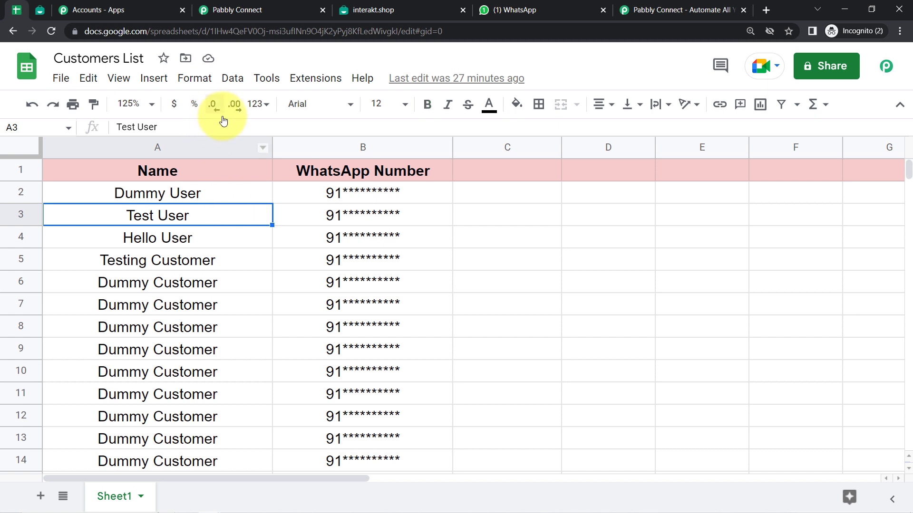